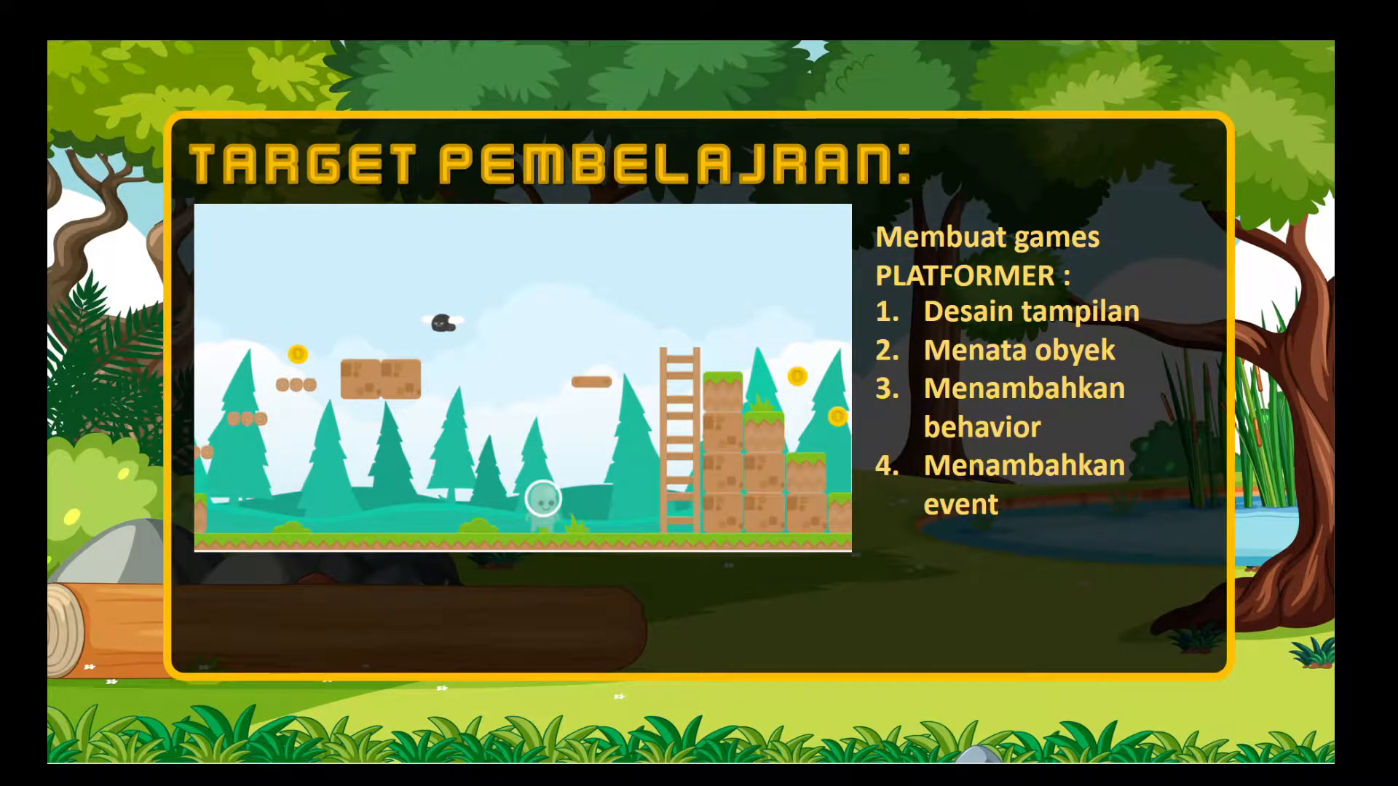
key("Right")
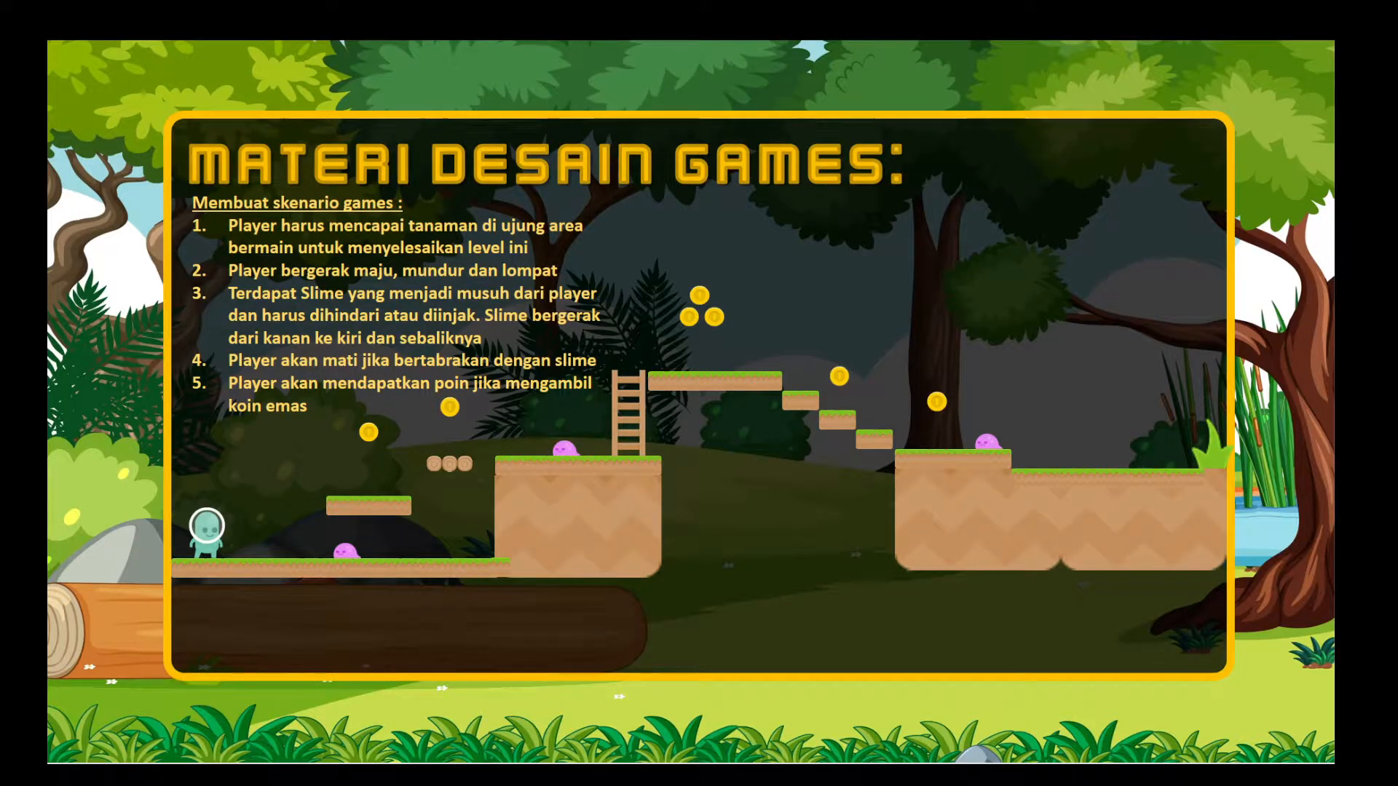
key("Right")
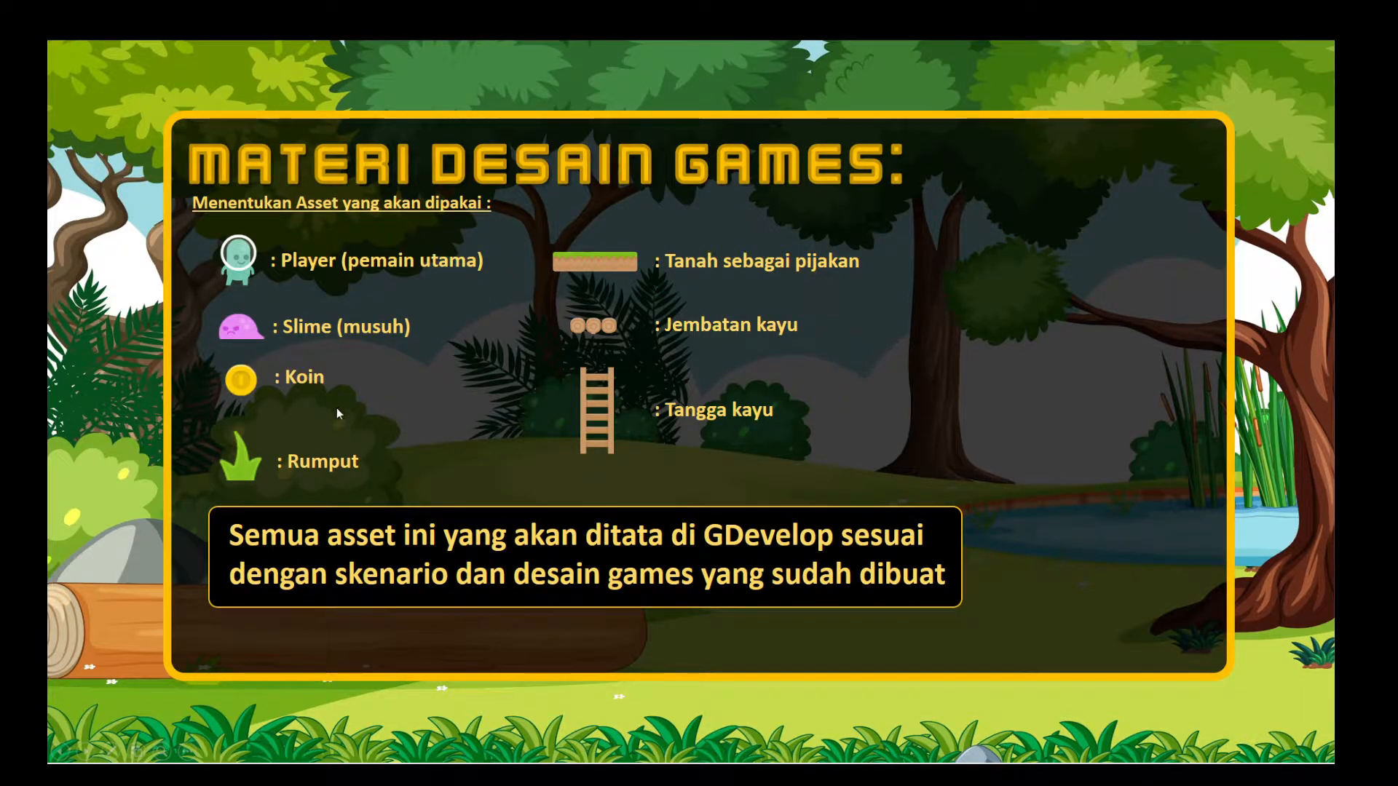
left_click(409, 418)
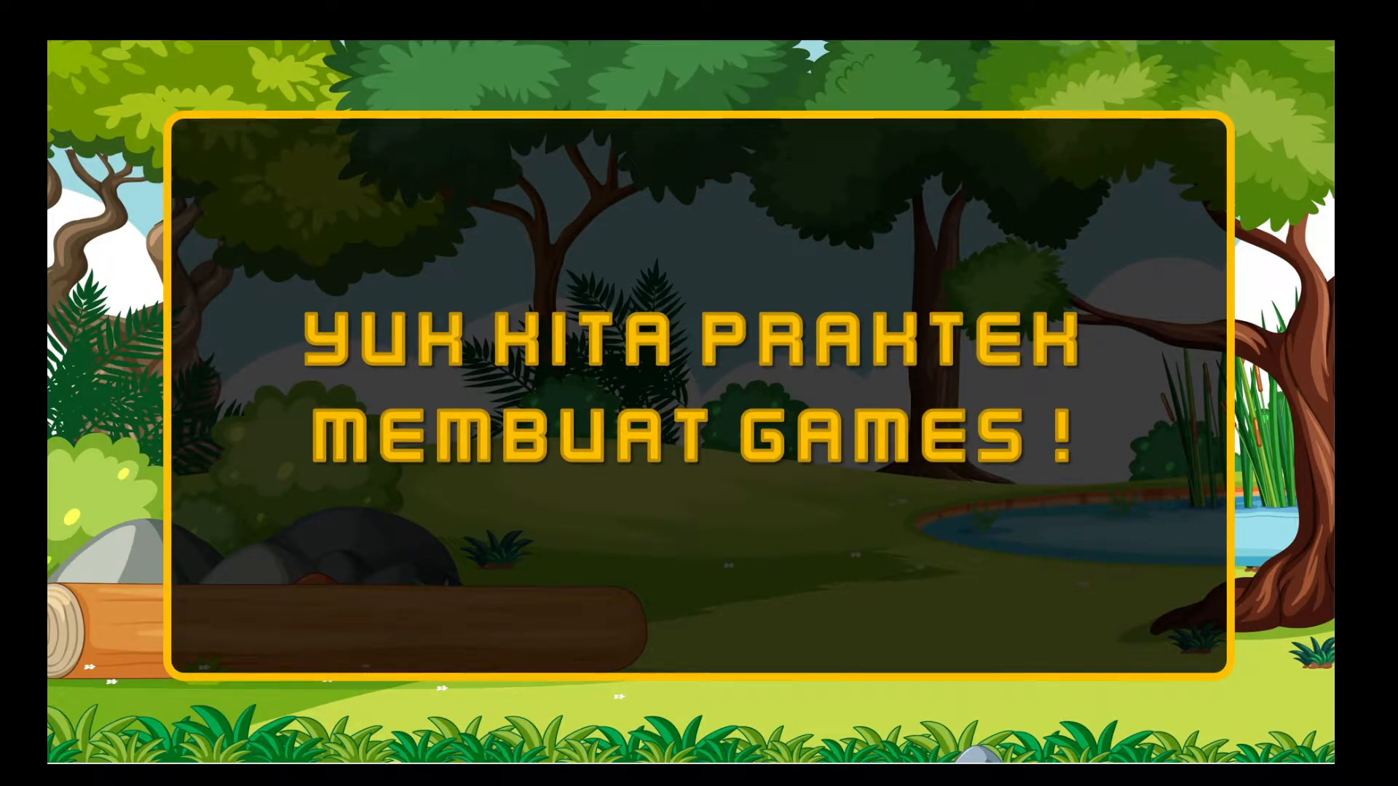
Step: Switch to GDevelop and create a new project from the Empty game starter
key("alt+Tab")
key("alt+Tab")
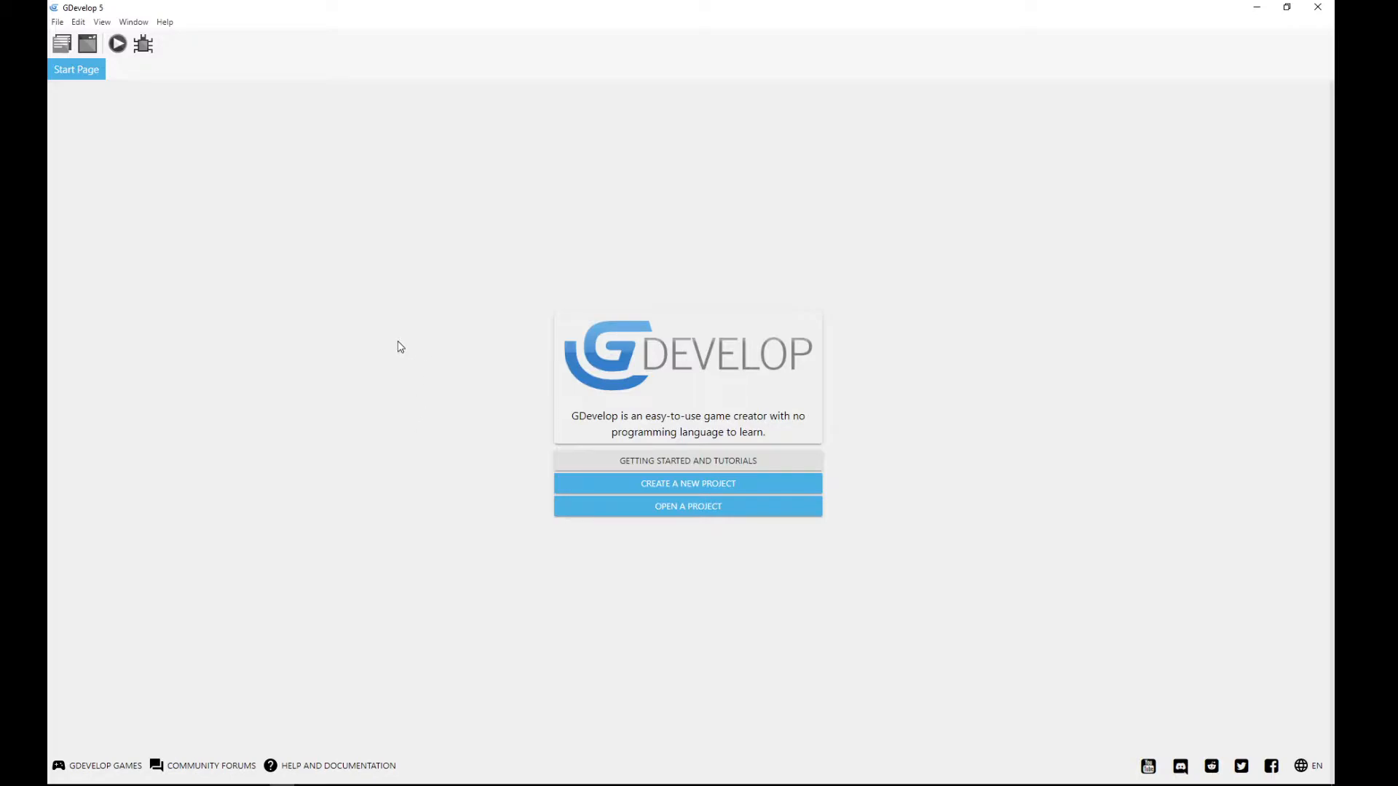
left_click(688, 487)
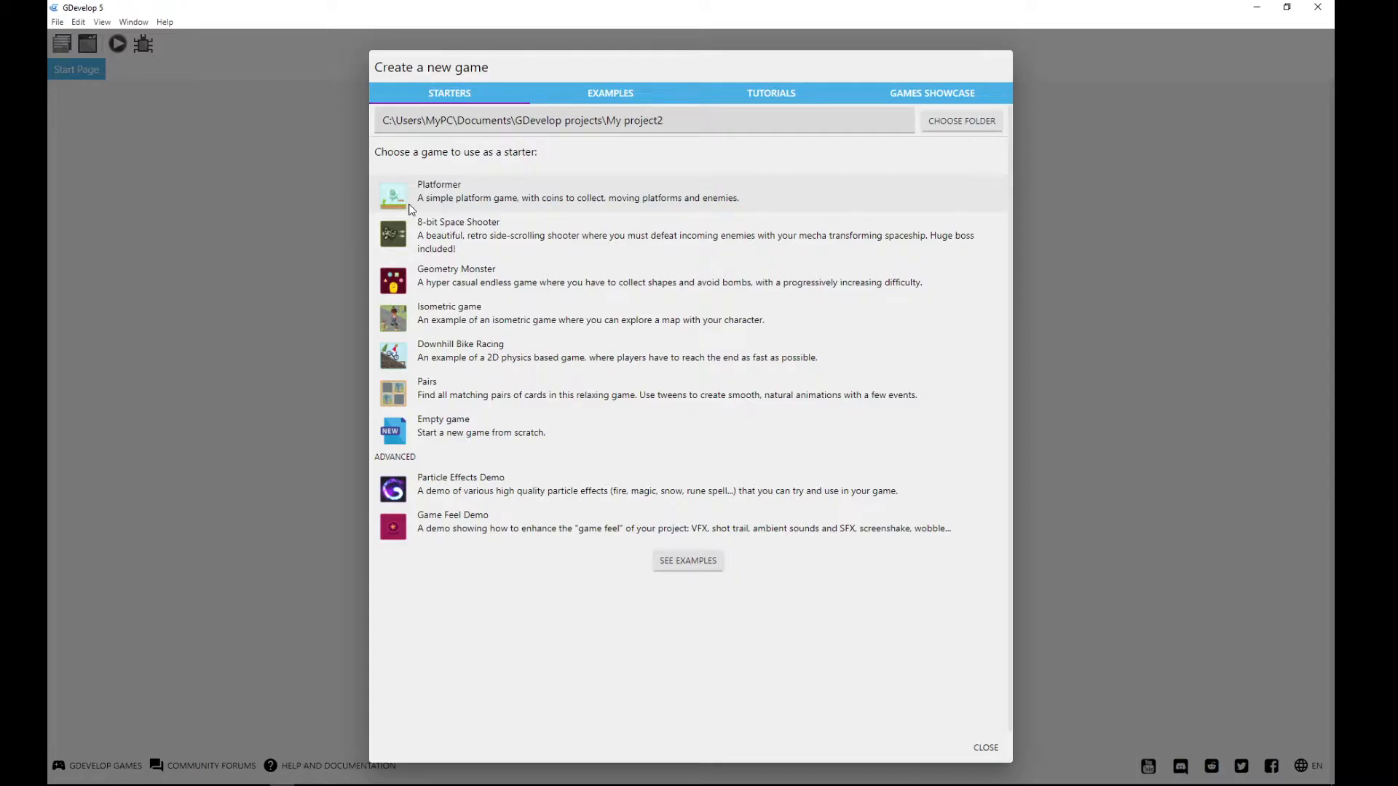
left_click(575, 429)
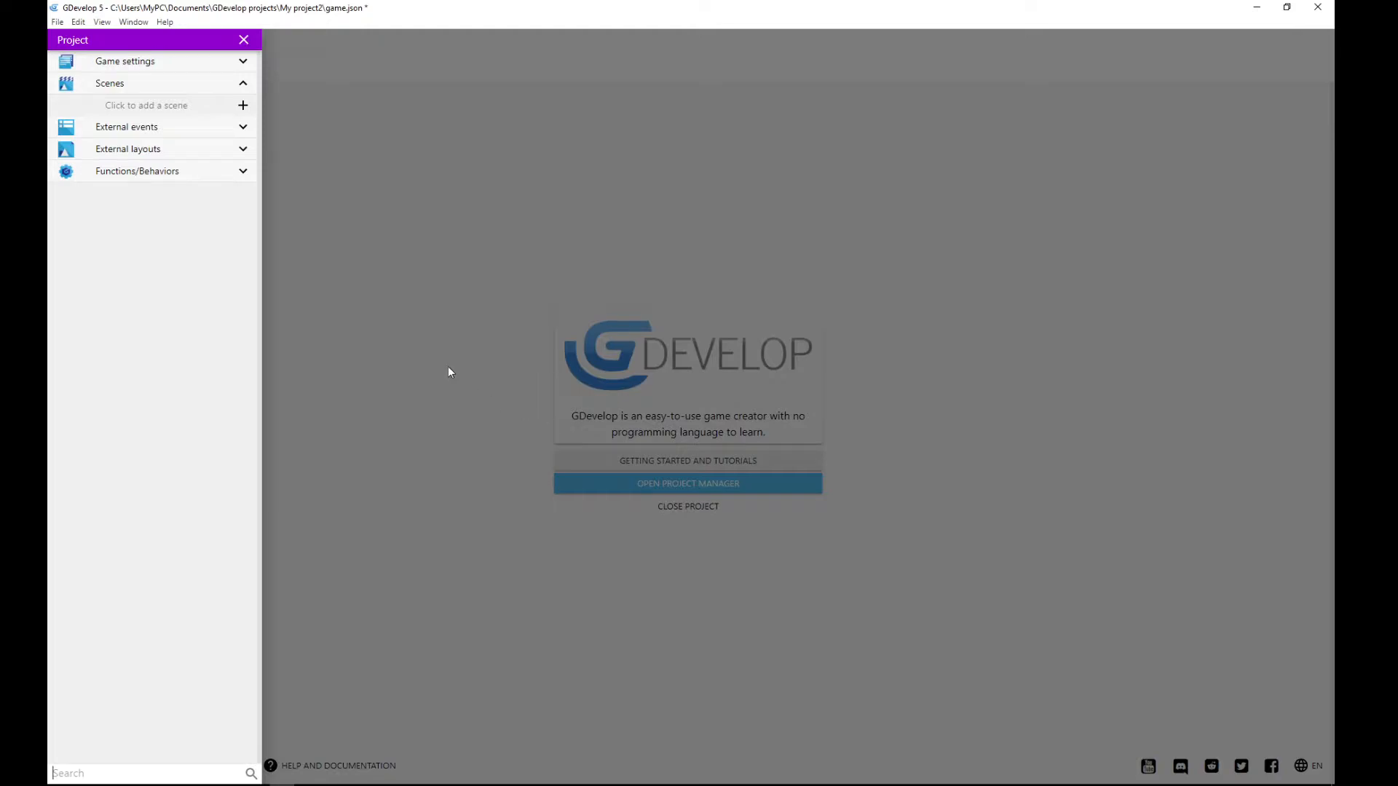
Step: In the project properties, set the game name to TS Platformer and the author name to Tim TS Junior Programming
left_click(149, 67)
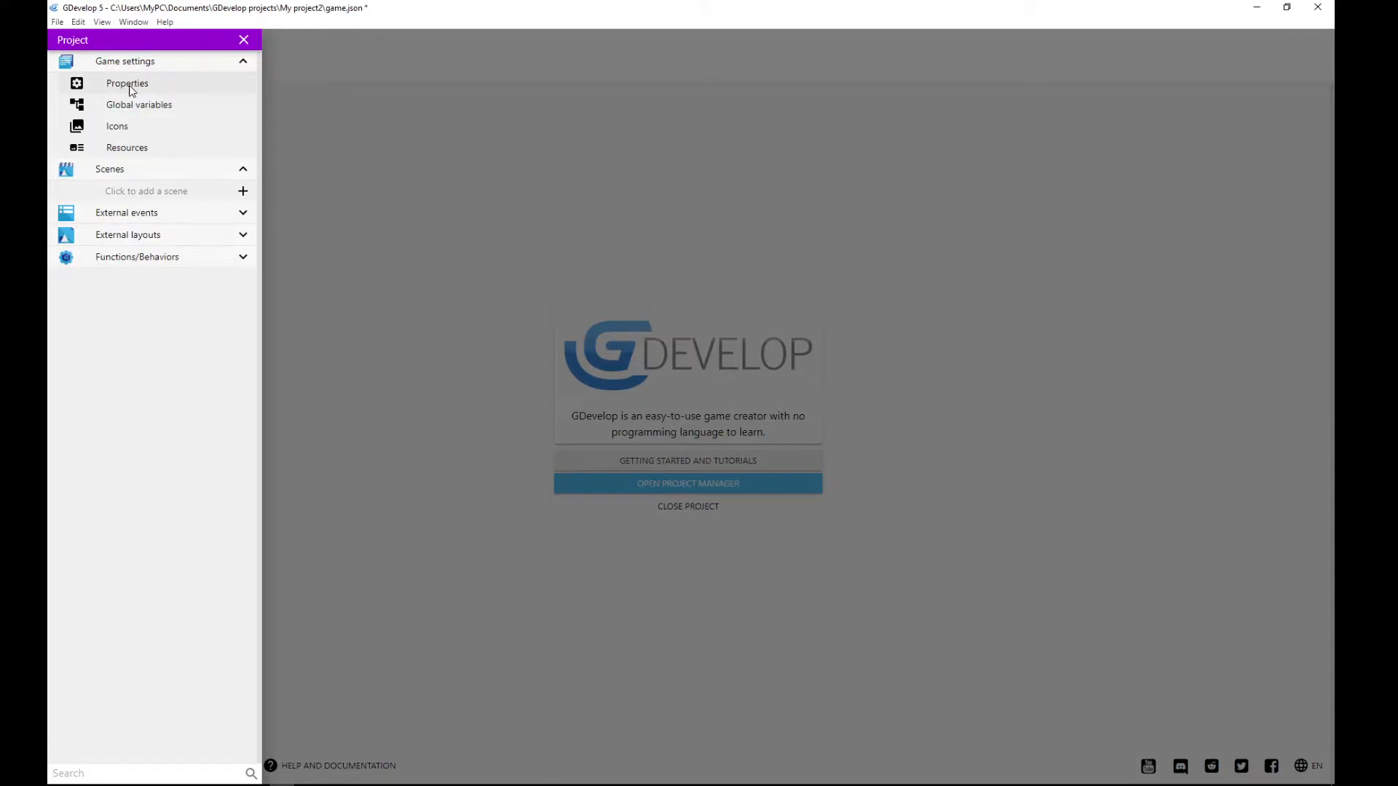
left_click(129, 85)
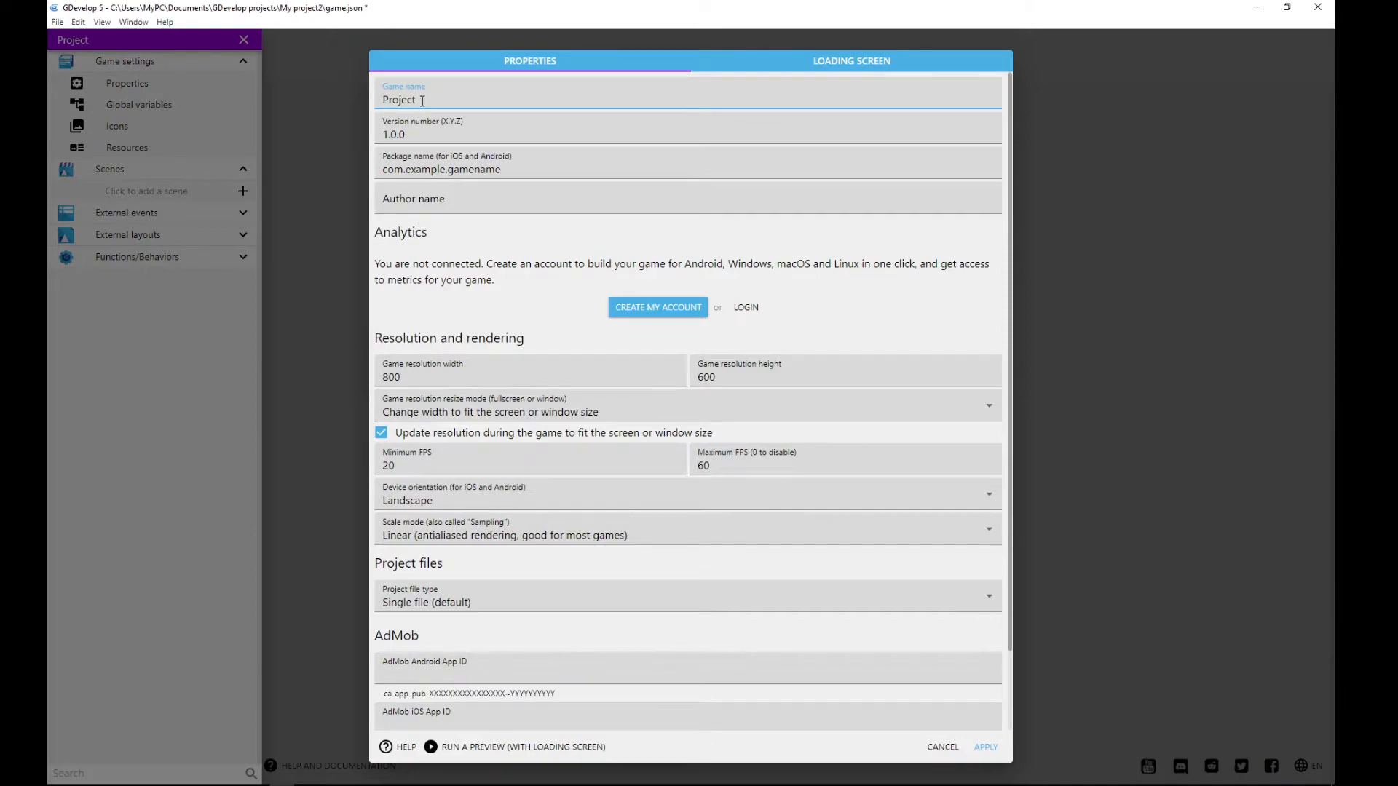
left_click_drag(423, 99, 342, 92)
type("TS Platformer")
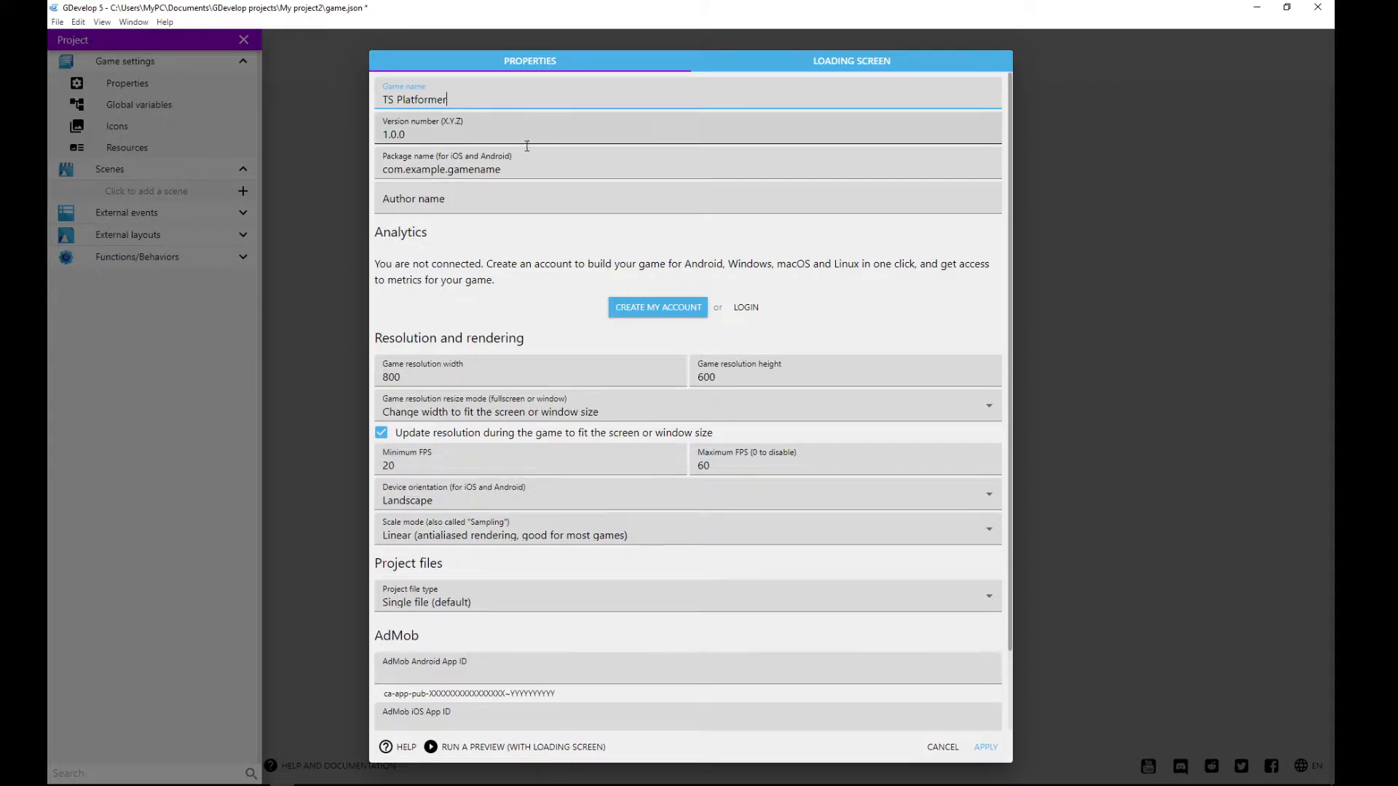
left_click(481, 202)
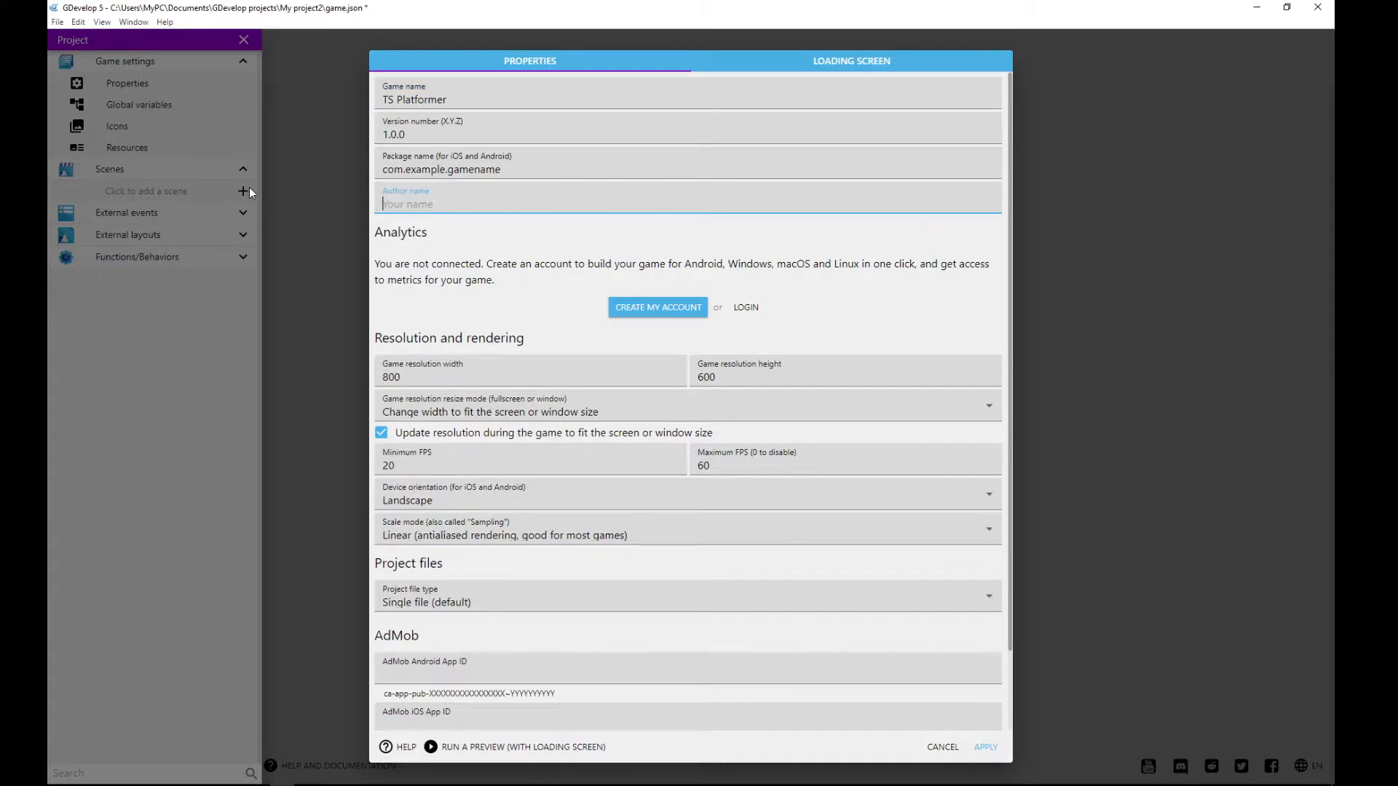
type("Tim Junior Programming TTS")
Step: Set the package name to com.example.tsplatformer and apply the project properties
left_click_drag(449, 170, 531, 173)
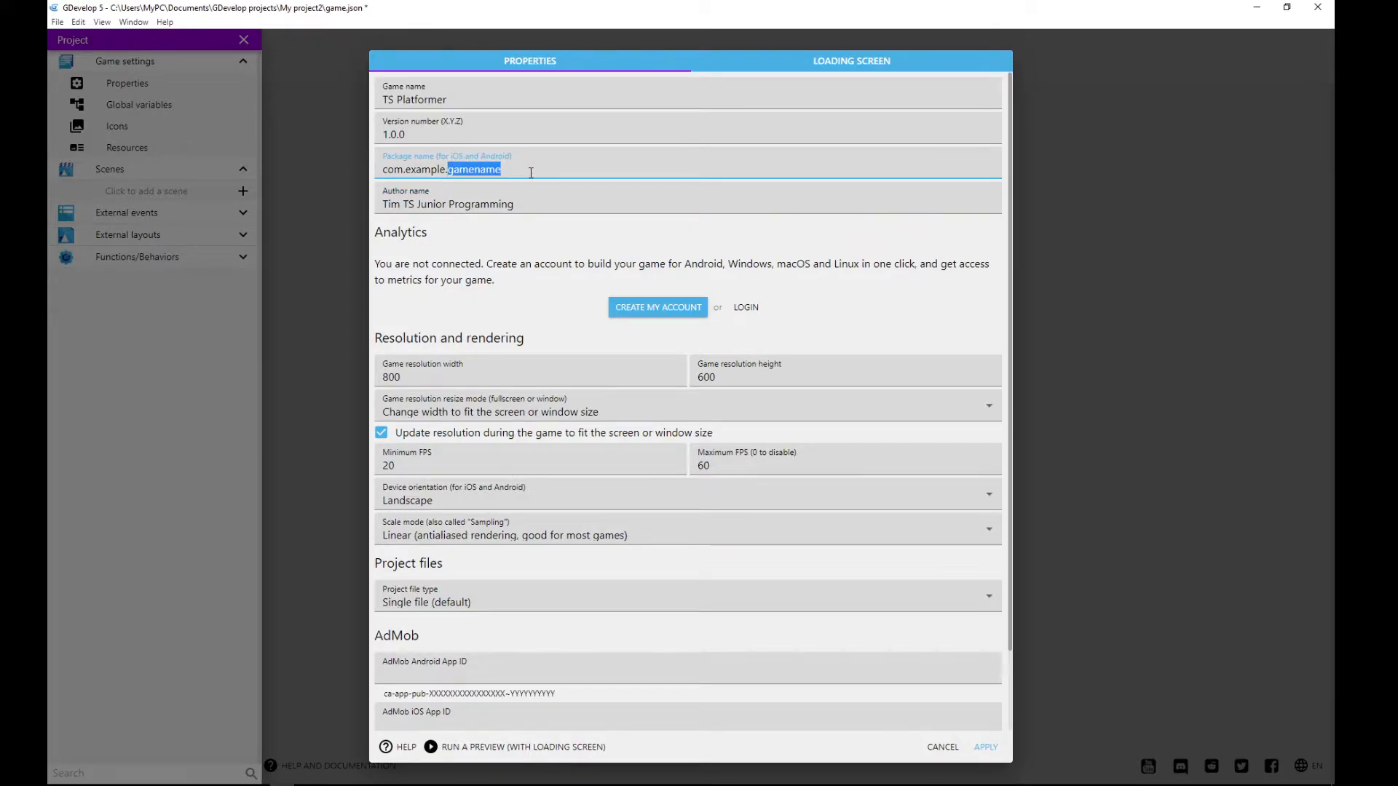
type("tsplatformer")
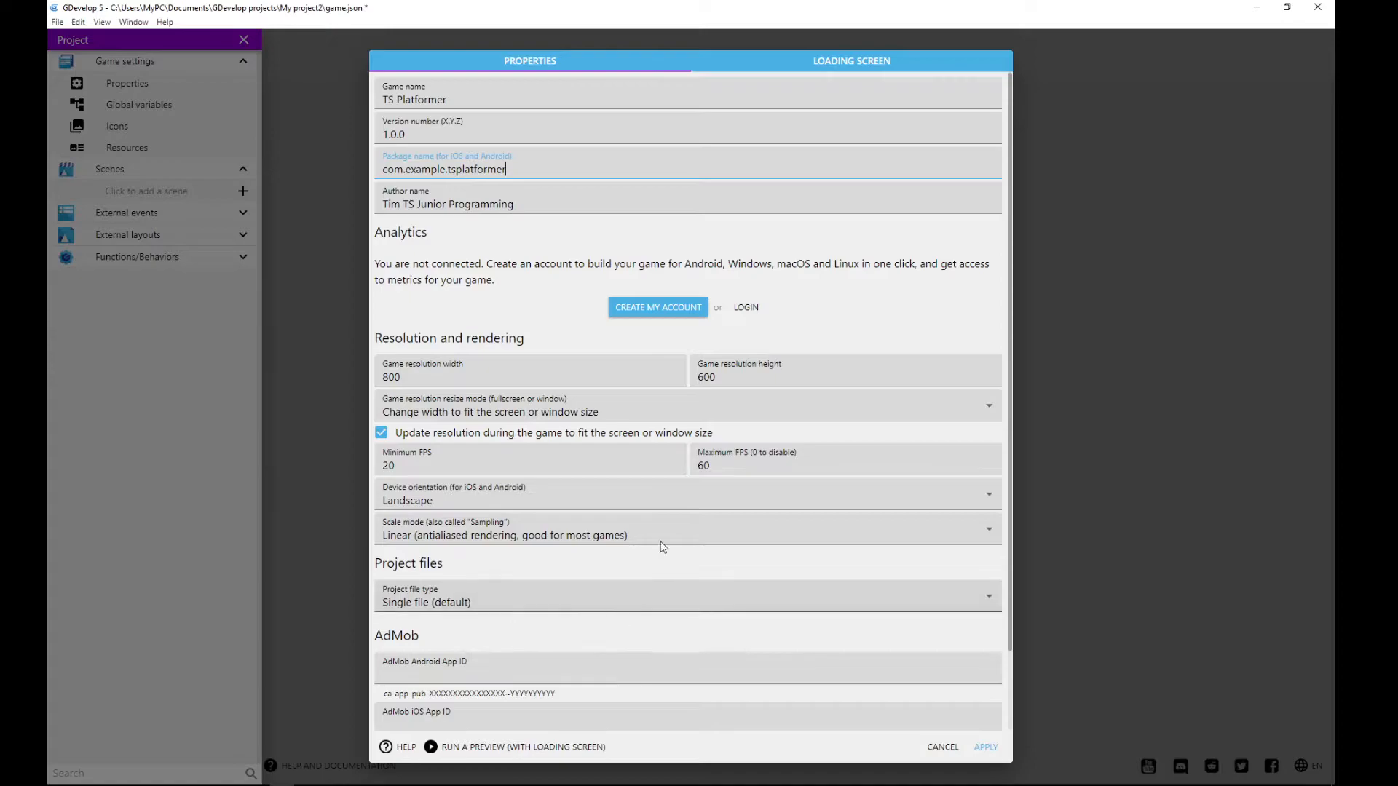
left_click(986, 747)
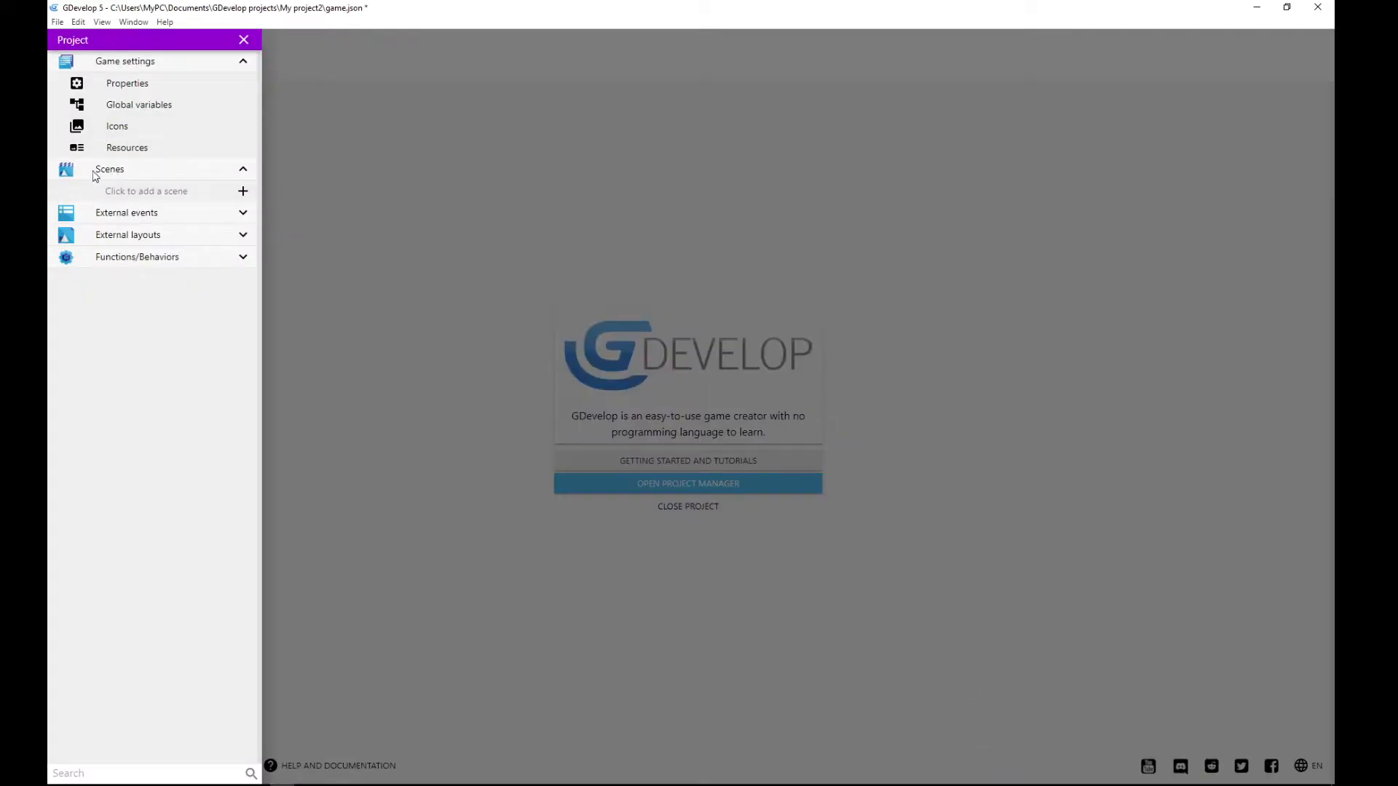
Step: Add a scene named Level 1 to the project and open it for editing
left_click(243, 193)
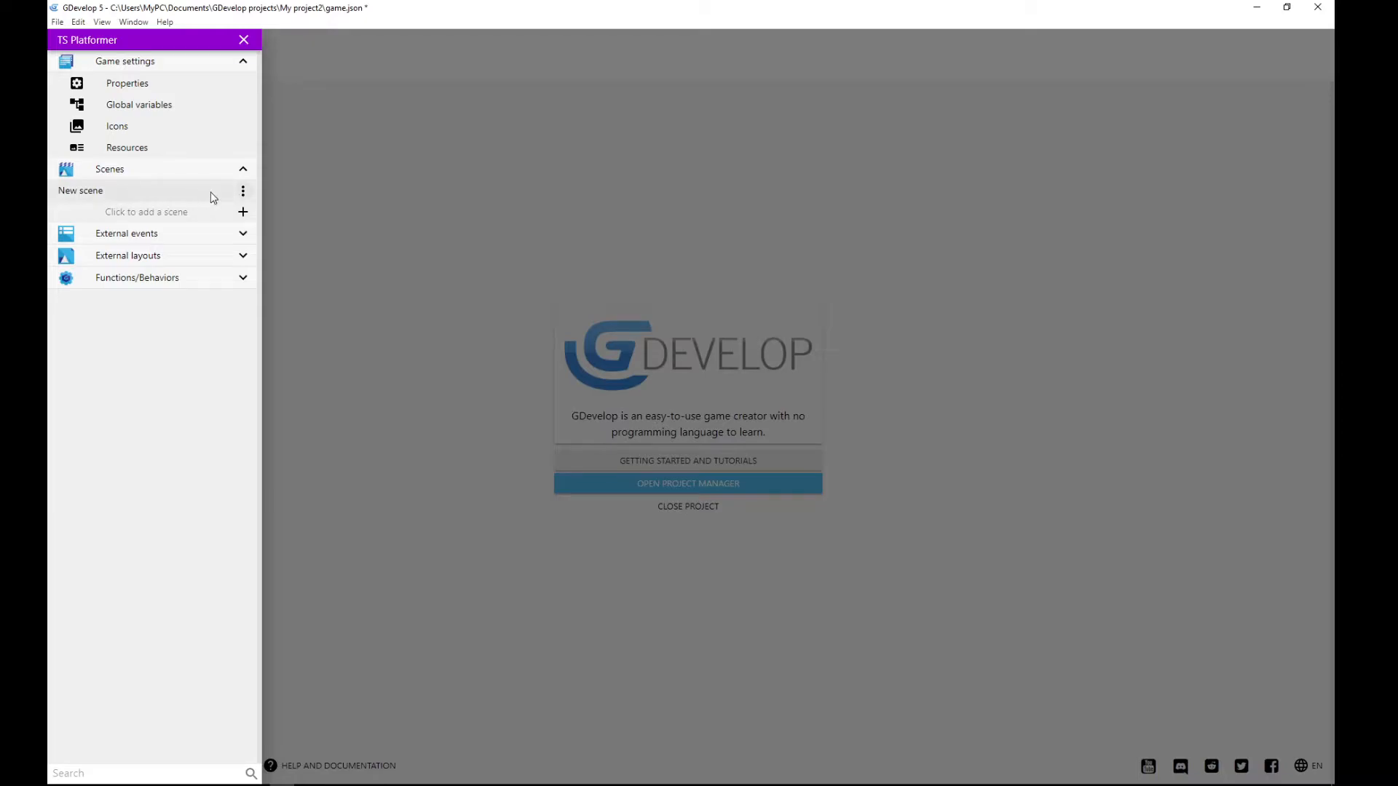
left_click(243, 192)
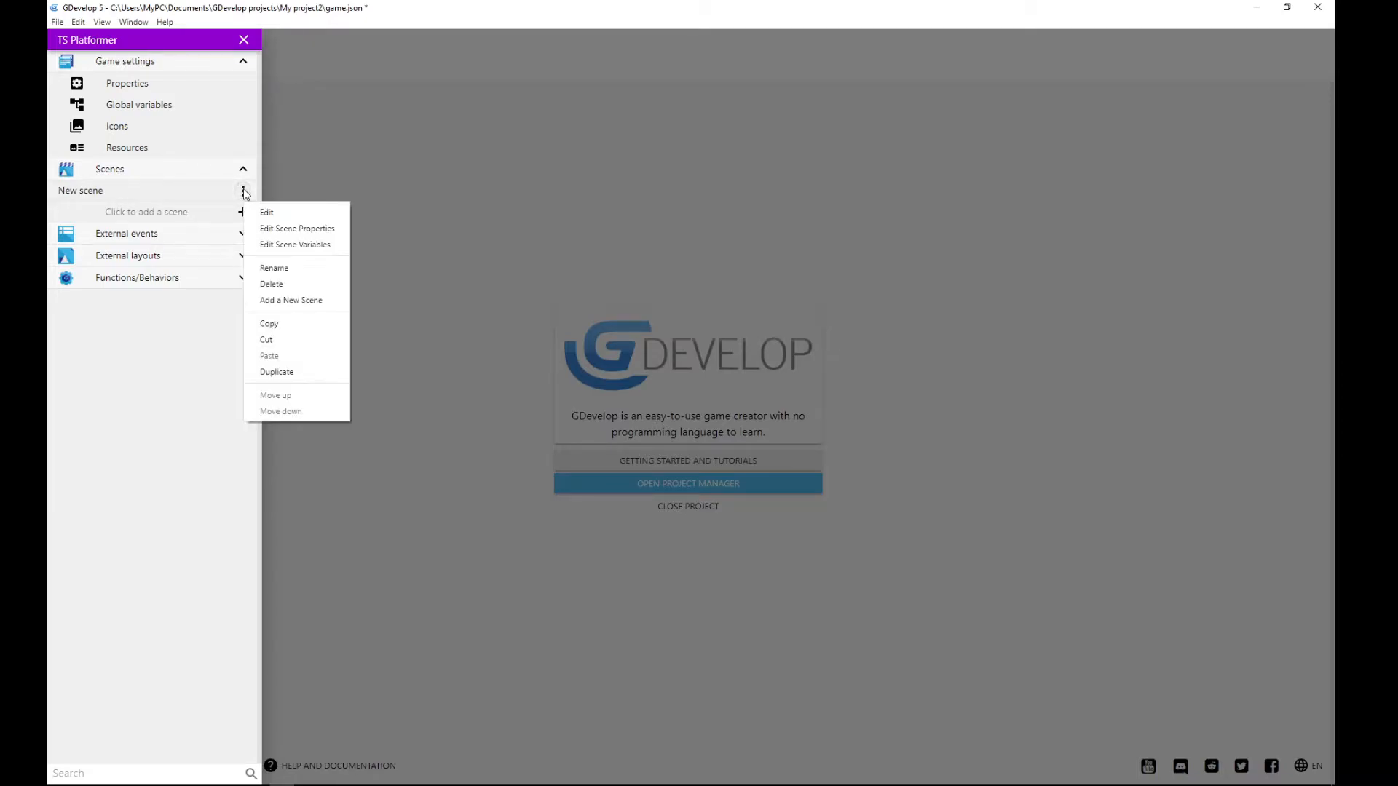
left_click(275, 269)
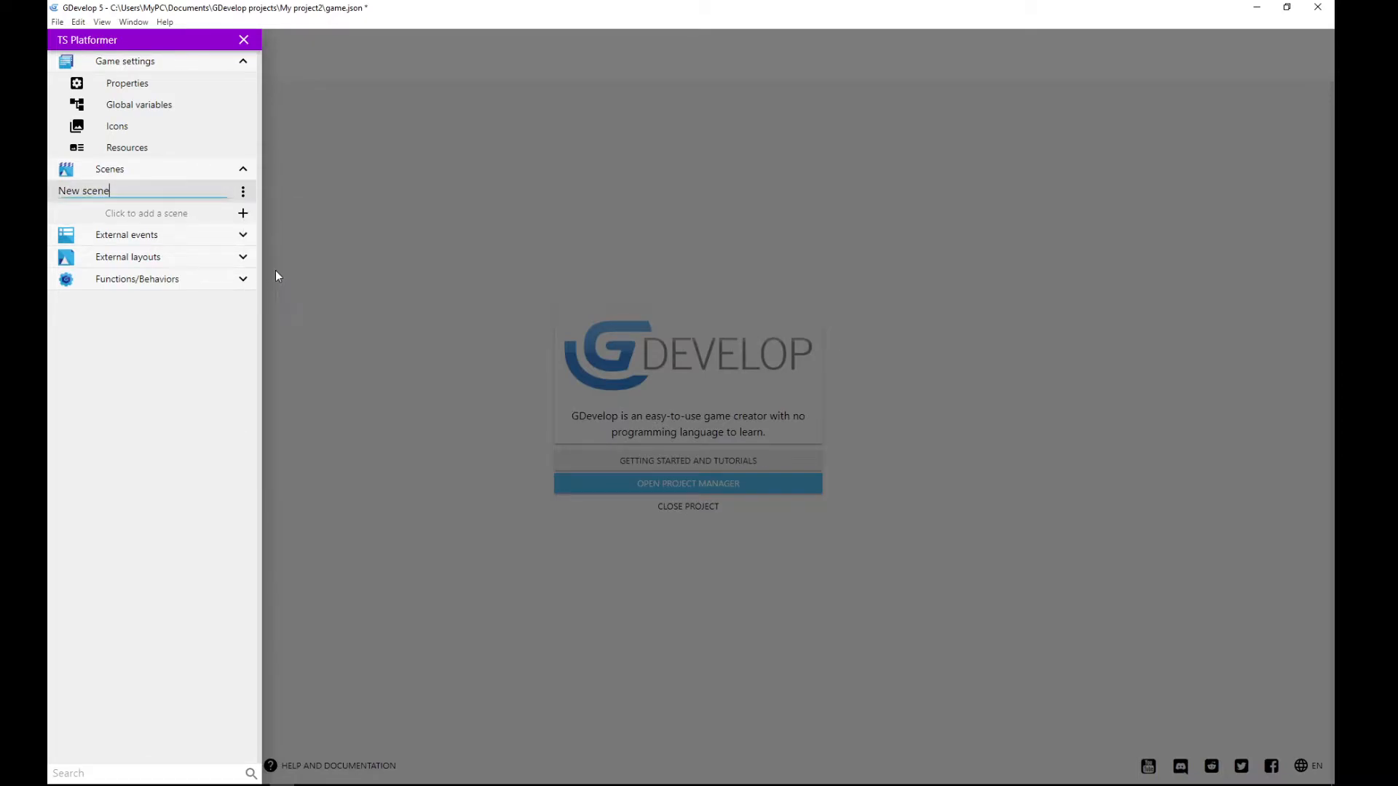
key("BackSpace")
key("BackSpace")
key("BackSpace")
key("BackSpace")
key("BackSpace")
key("BackSpace")
key("BackSpace")
key("BackSpace")
type("Level 1")
key("Return")
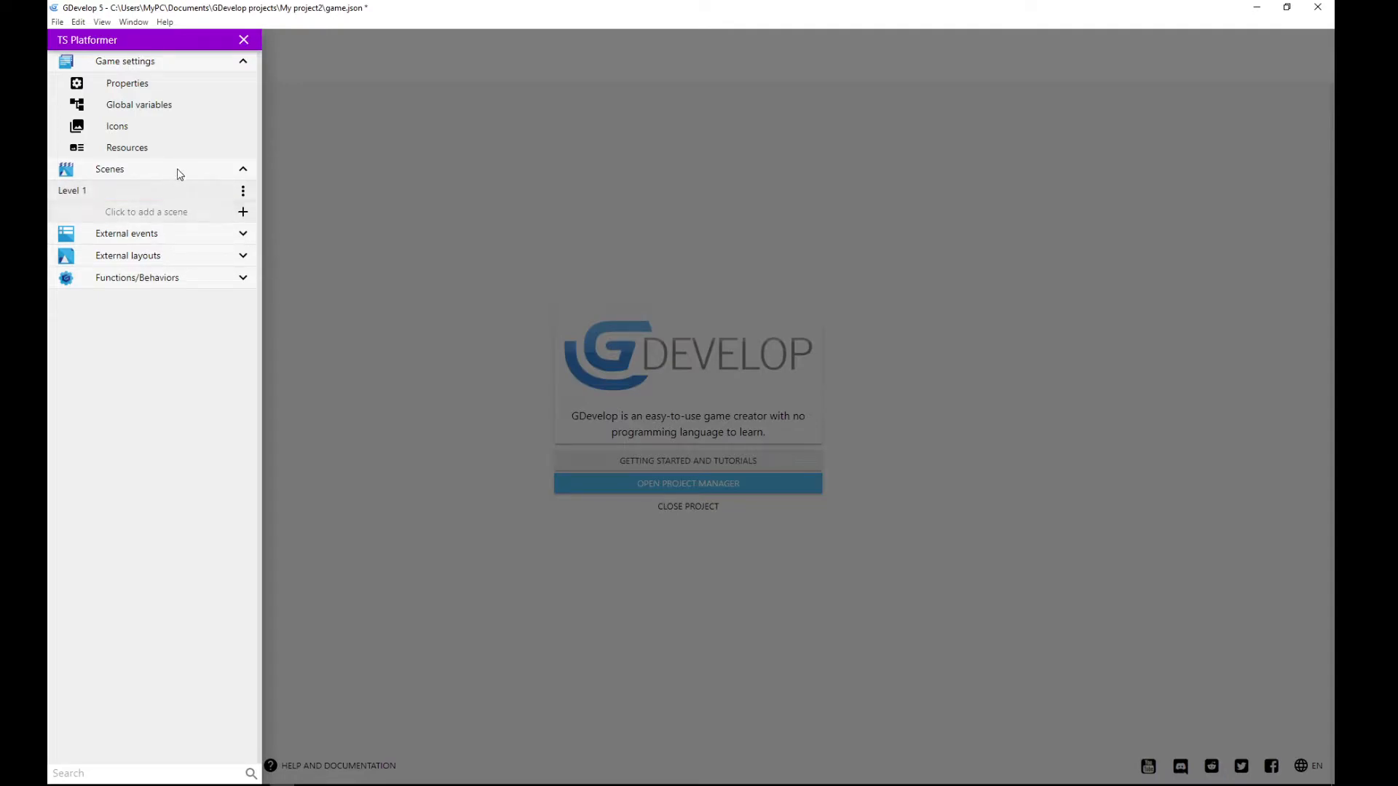
left_click(111, 196)
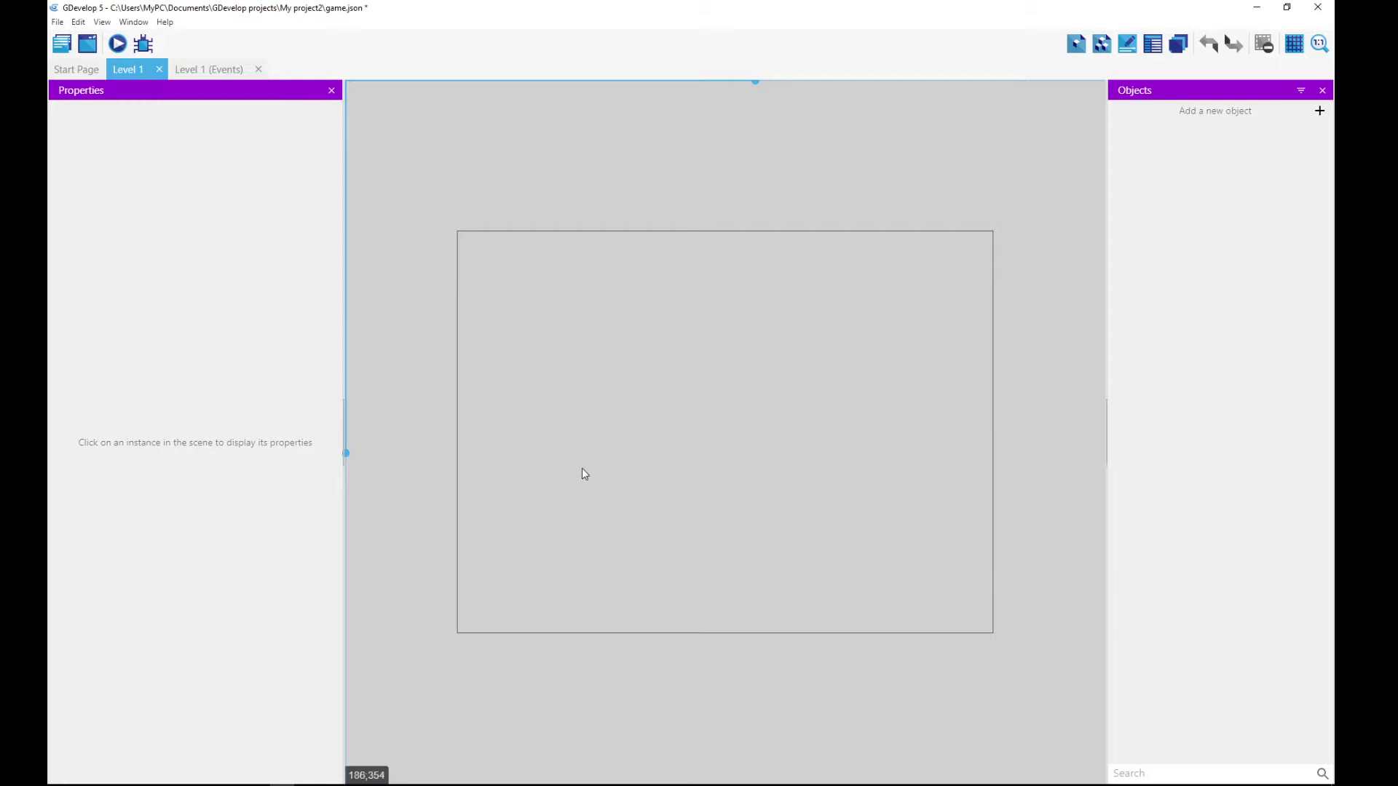
Step: Examine the empty Level 1 canvas and the rectangular frame marking the game window's area
scroll(584, 474, "down", 2)
scroll(585, 474, "down", 6)
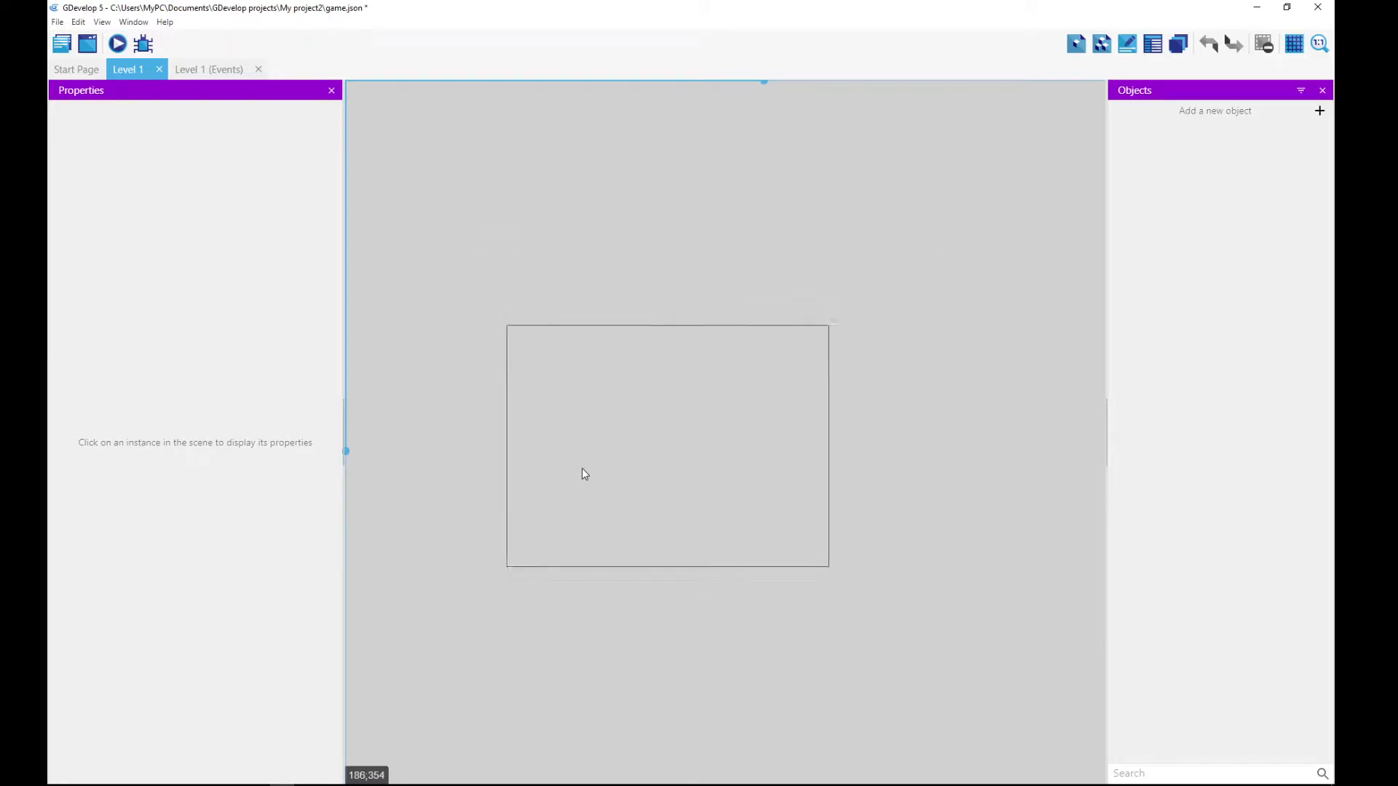
scroll(583, 469, "down", 8)
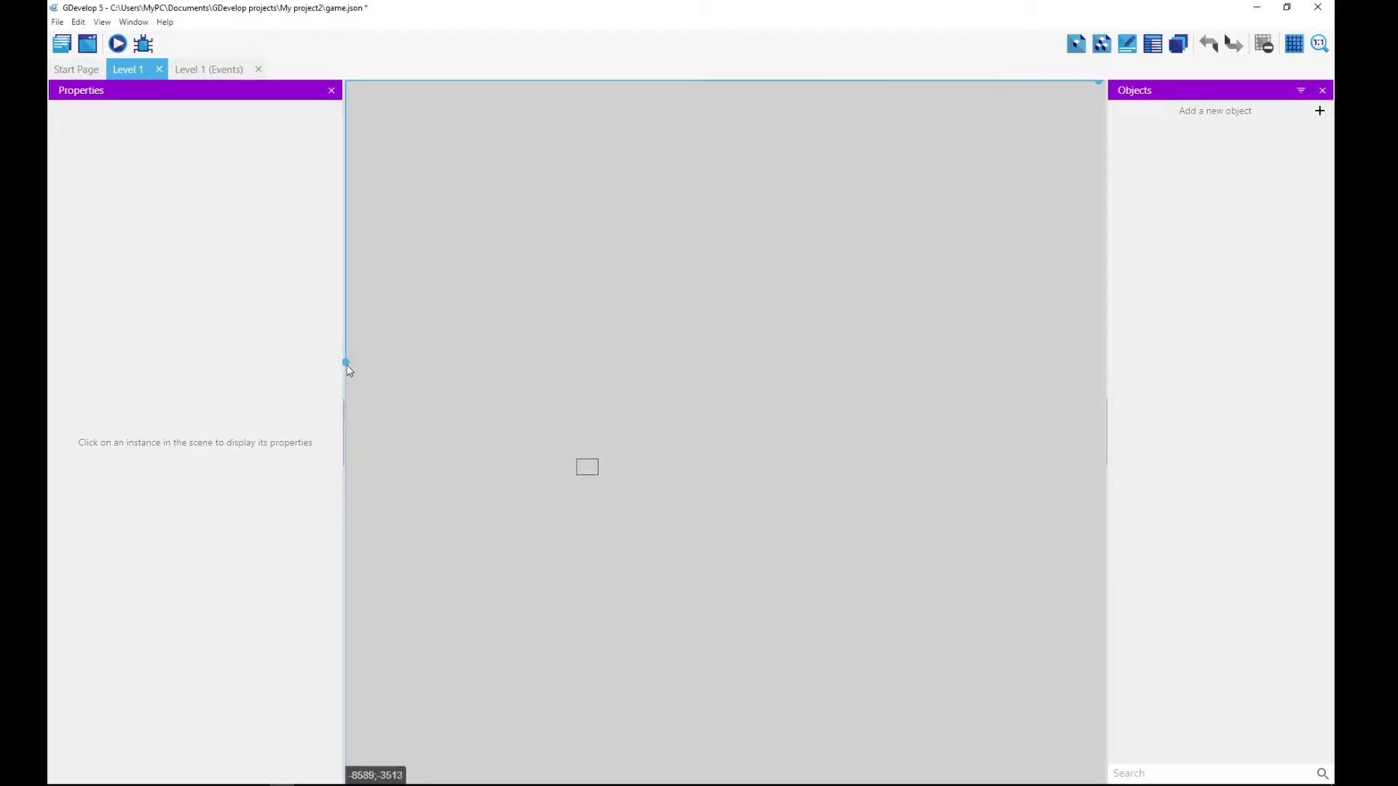
left_click_drag(349, 366, 359, 444)
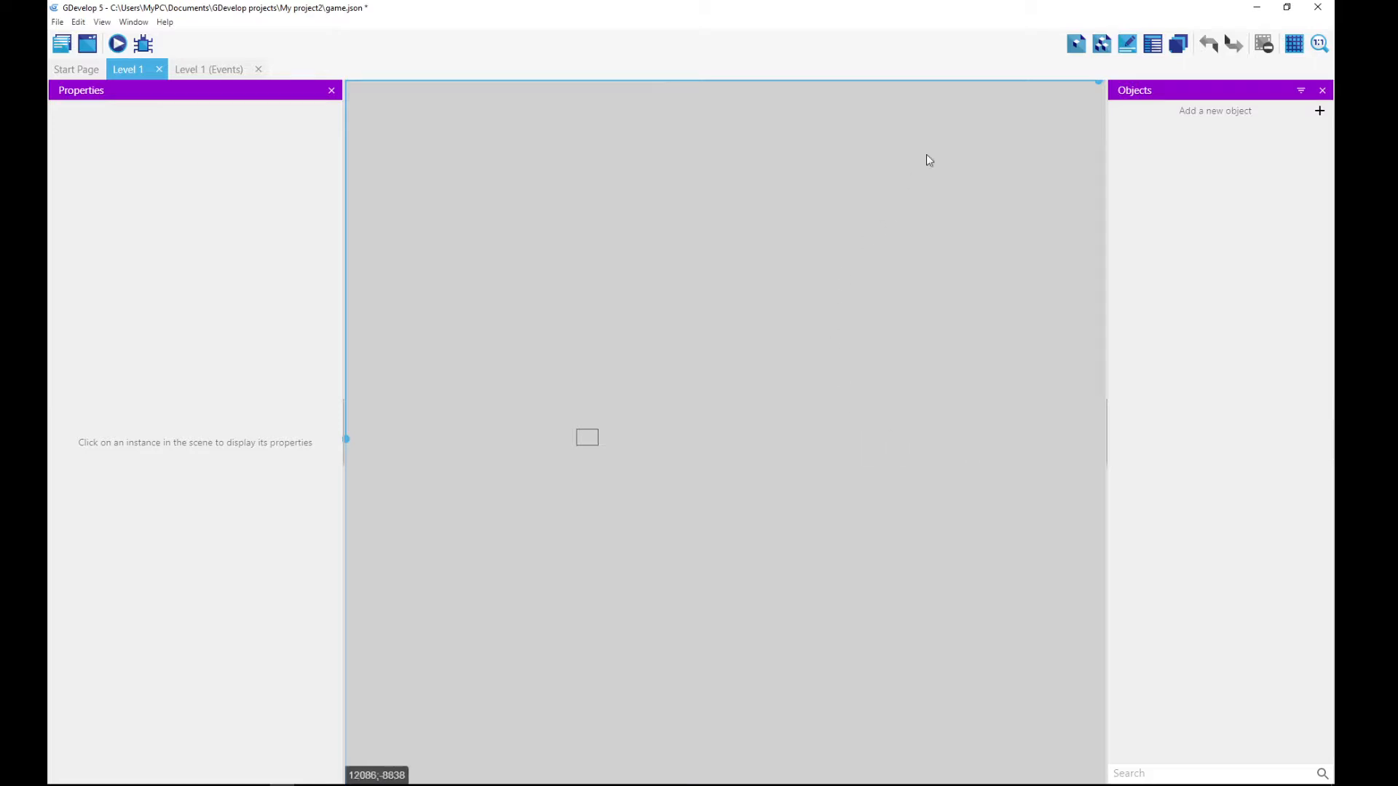
left_click_drag(1103, 85, 1027, 114)
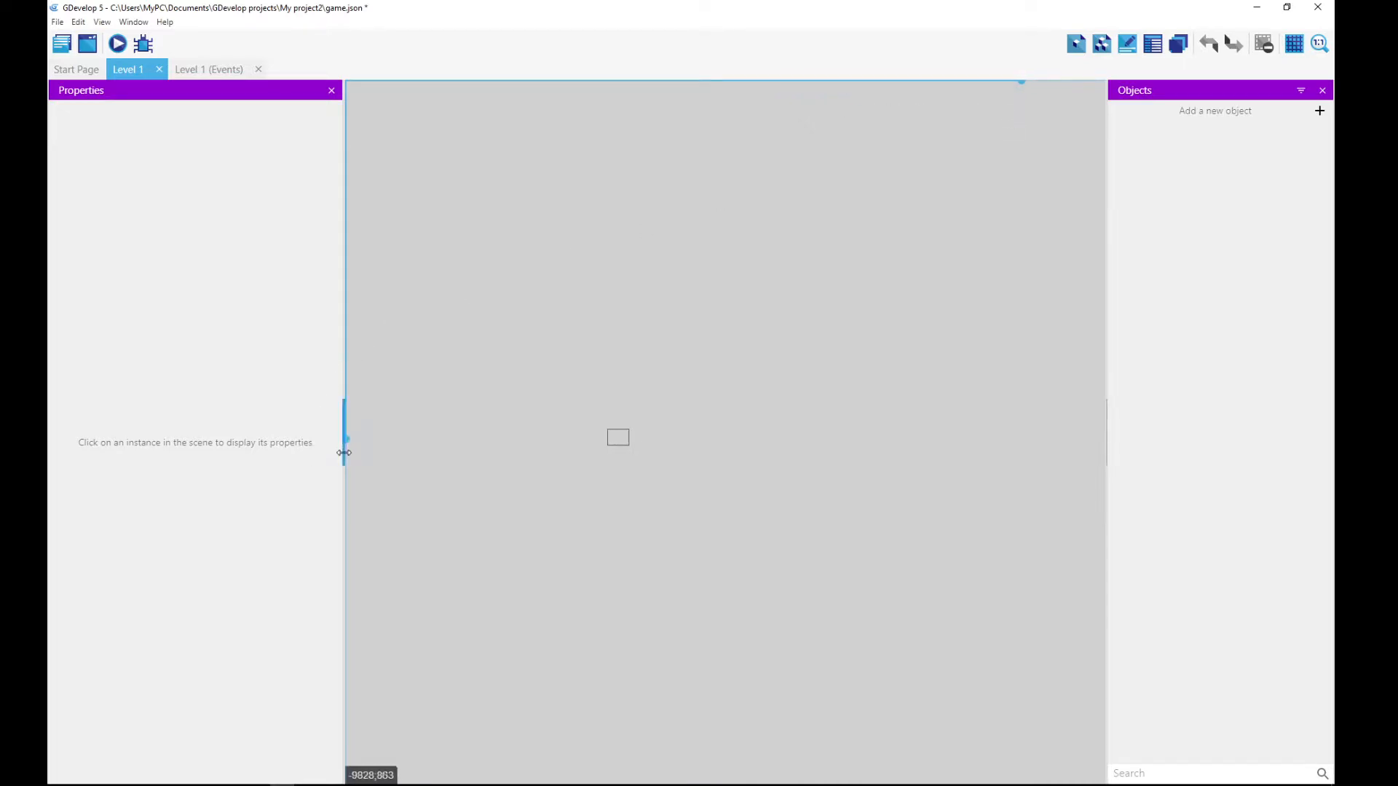
scroll(568, 432, "up", 2)
scroll(569, 436, "up", 5)
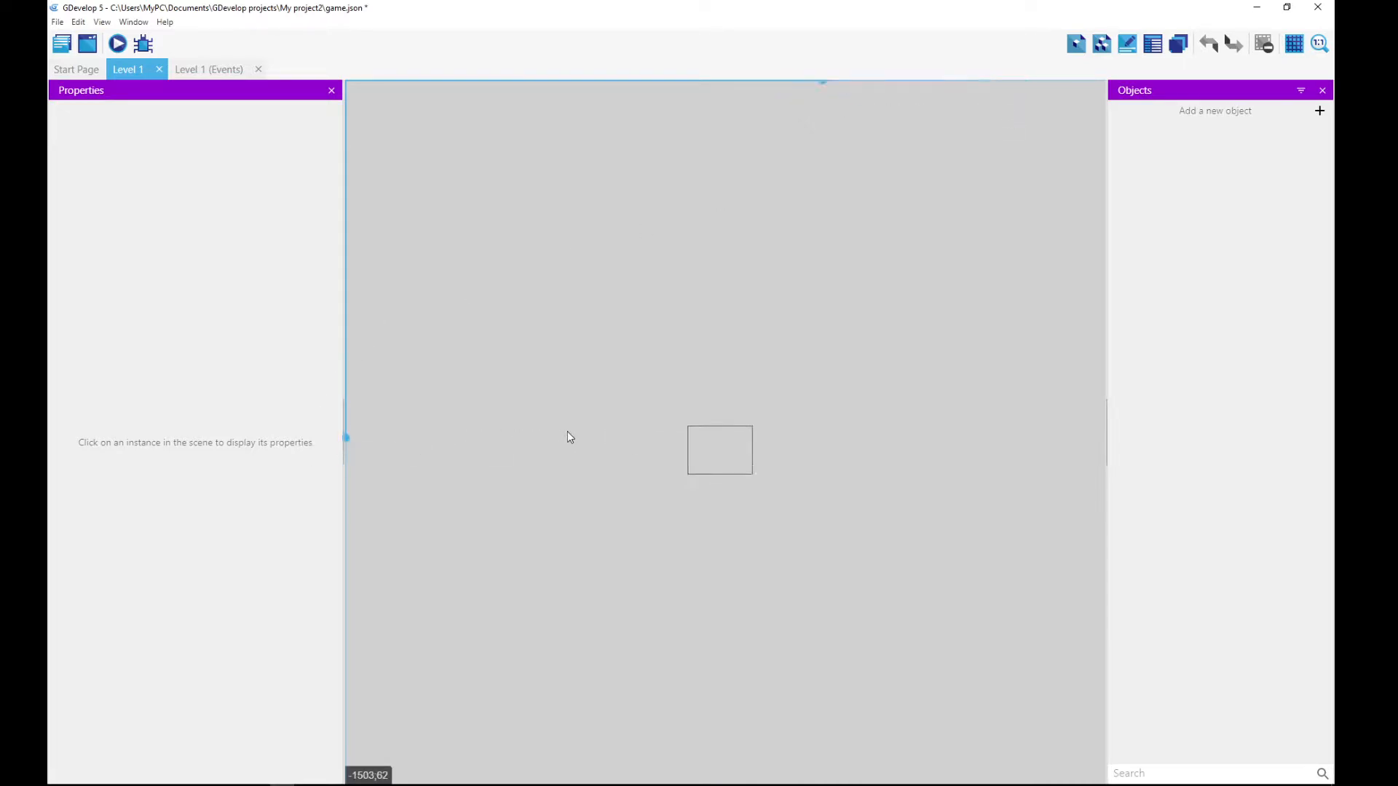
left_click_drag(694, 82, 760, 97)
scroll(785, 287, "down", 2)
scroll(784, 286, "up", 4)
scroll(785, 289, "up", 2)
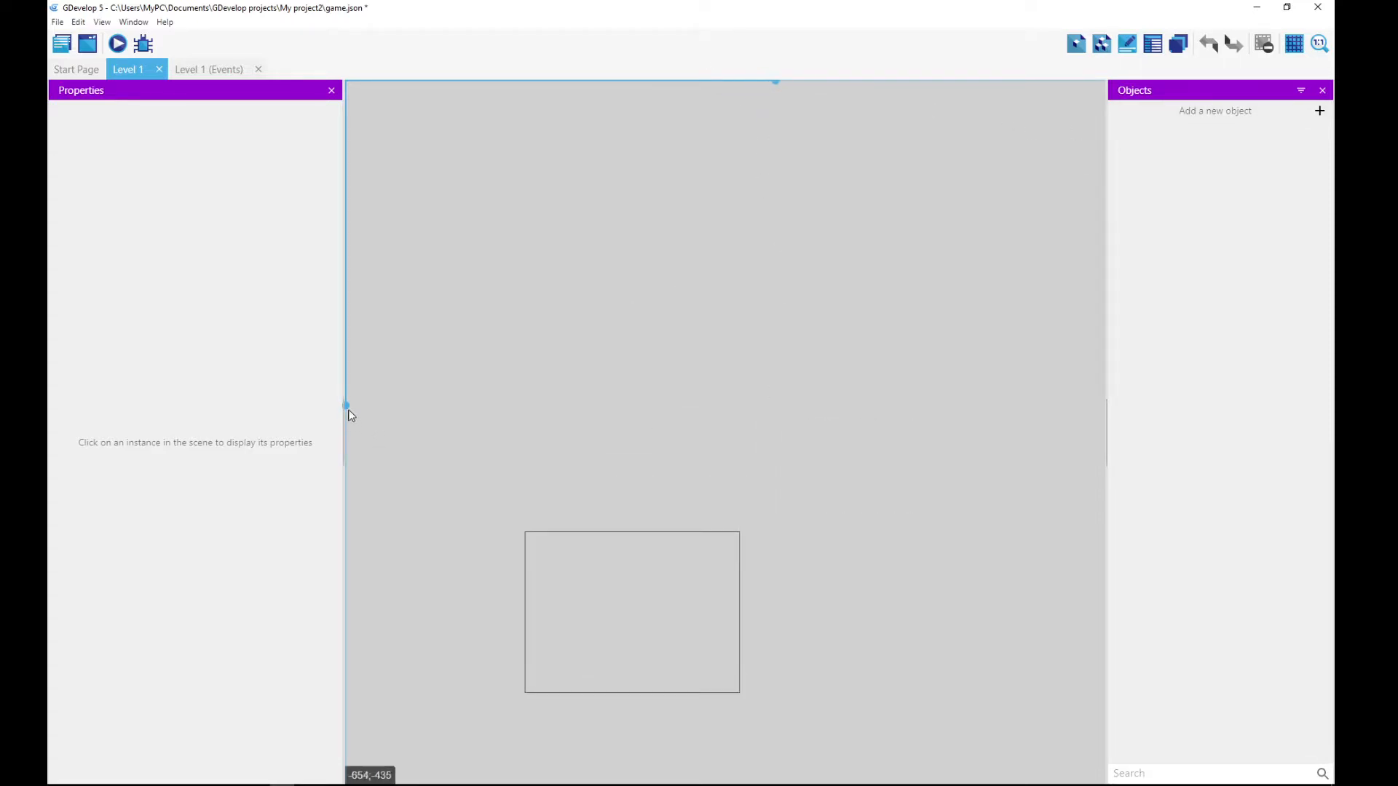
left_click_drag(348, 405, 345, 521)
scroll(460, 416, "up", 3)
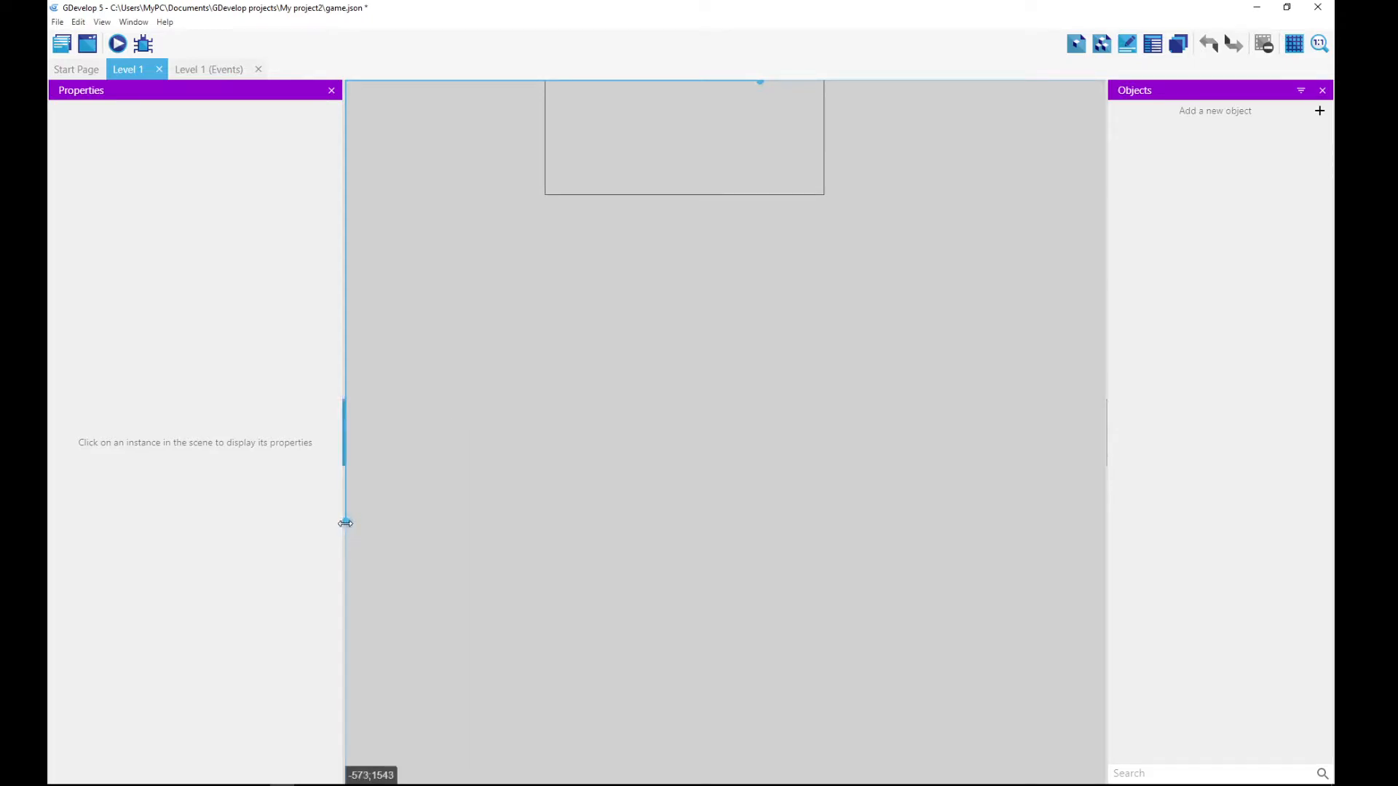
scroll(348, 523, "up", 3)
left_click_drag(353, 501, 361, 459)
left_click_drag(761, 81, 731, 82)
scroll(714, 186, "up", 2, "ctrl")
scroll(715, 187, "up", 3, "ctrl")
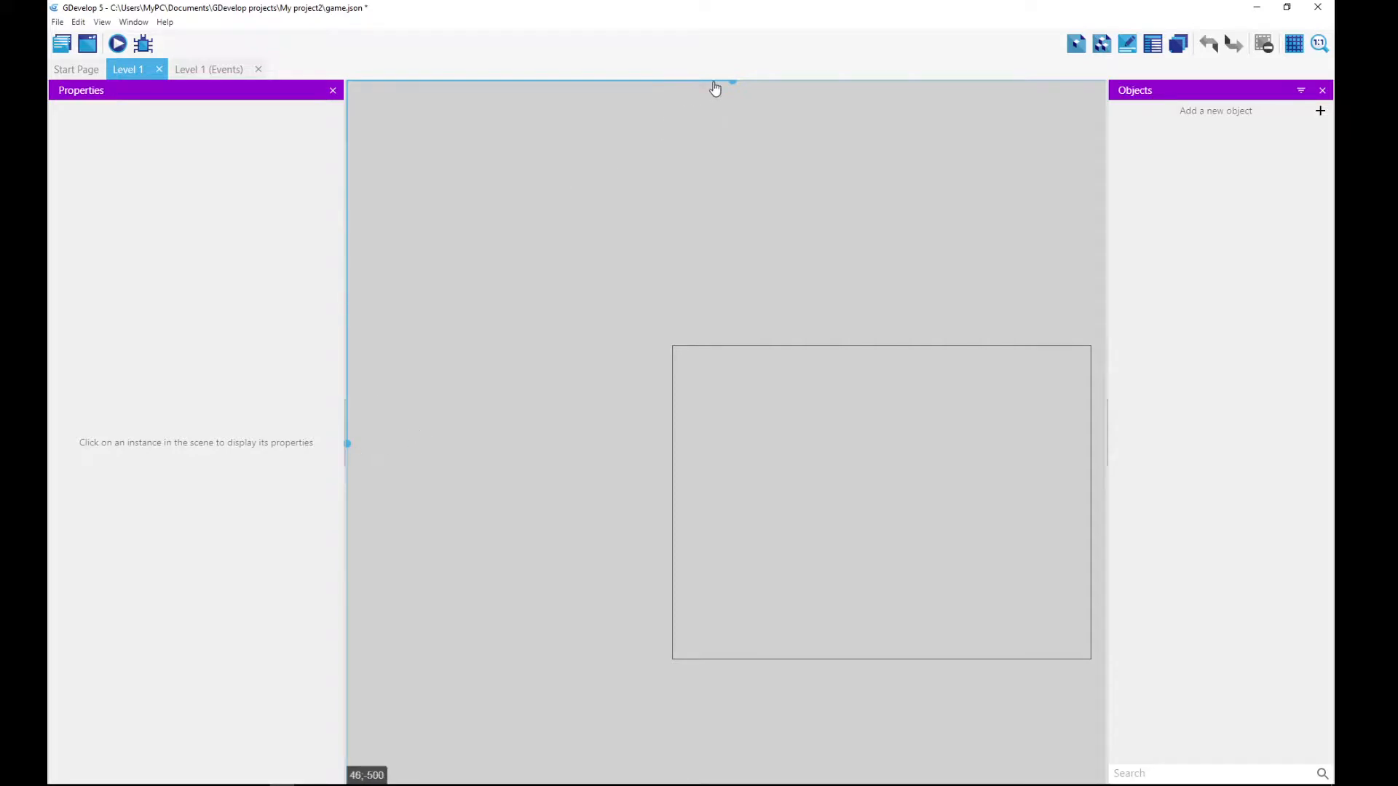
left_click_drag(735, 83, 759, 89)
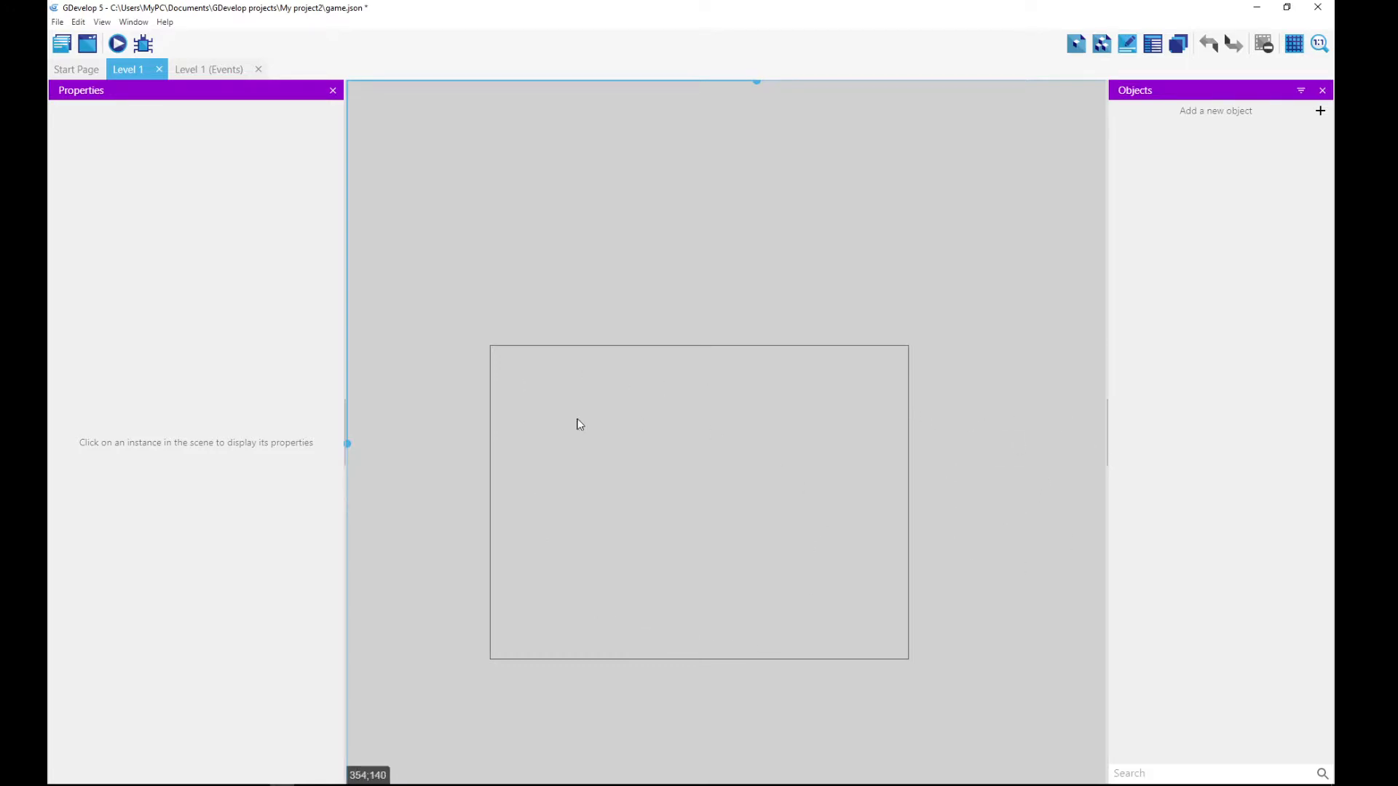
scroll(452, 470, "up", 4)
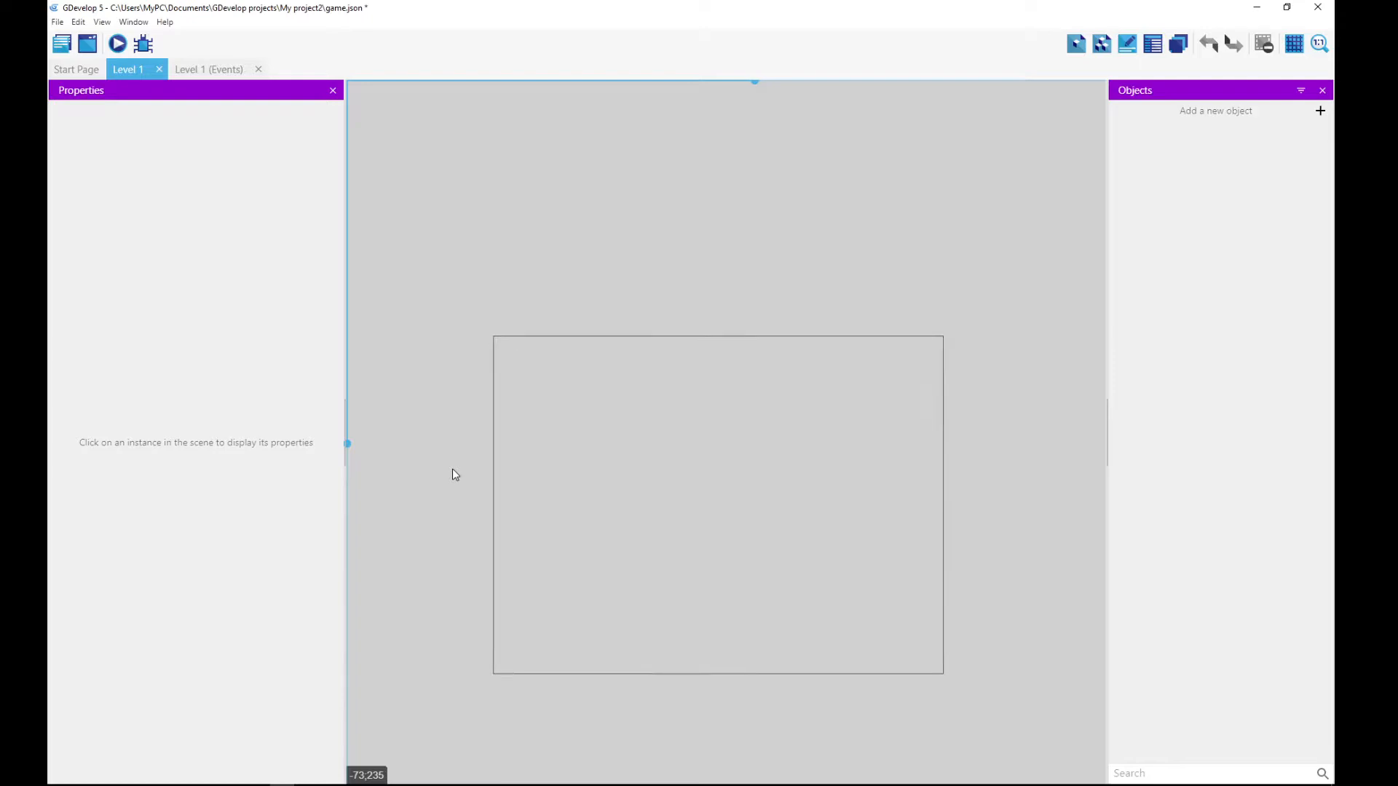
scroll(350, 452, "down", 3)
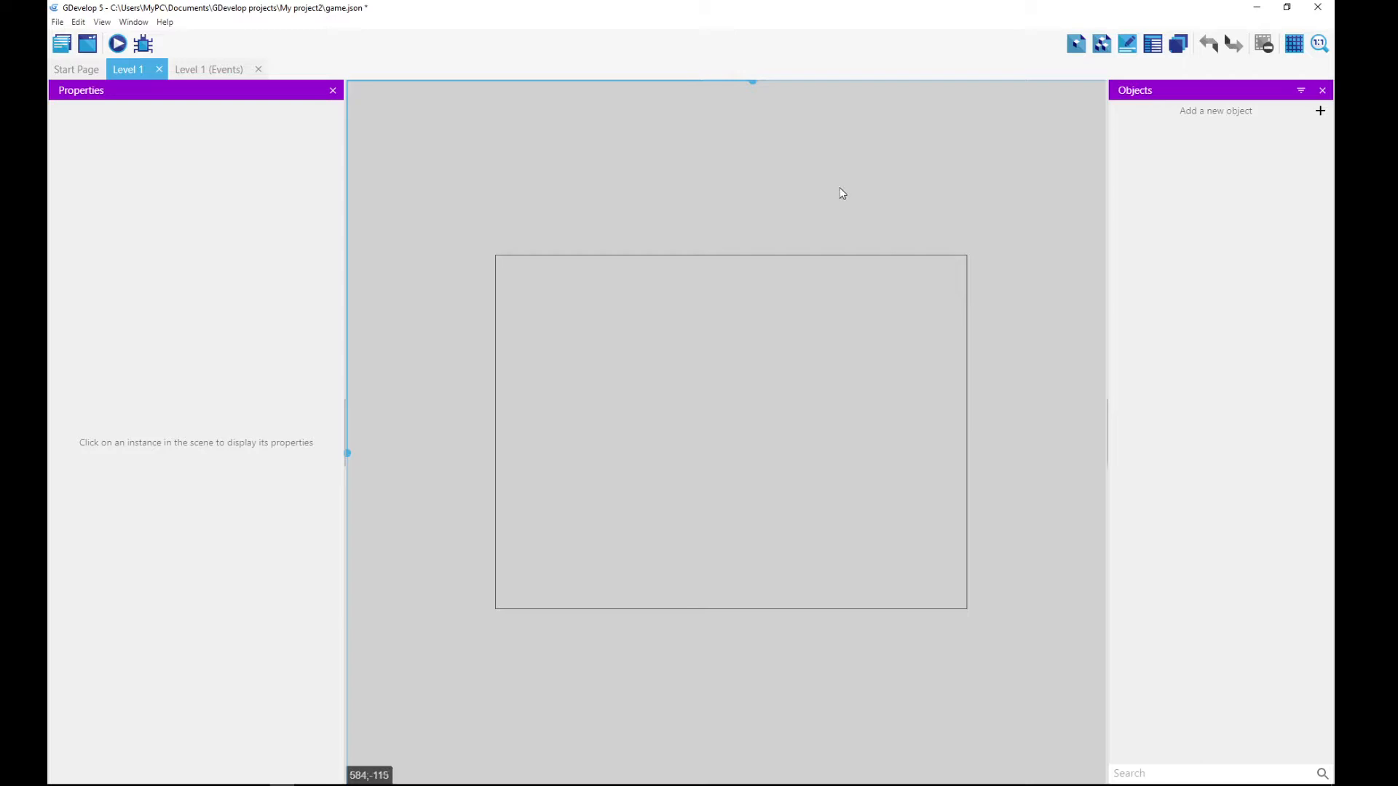
Step: Add a new Sprite object from scratch to the scene and name it Pemain
left_click(1245, 111)
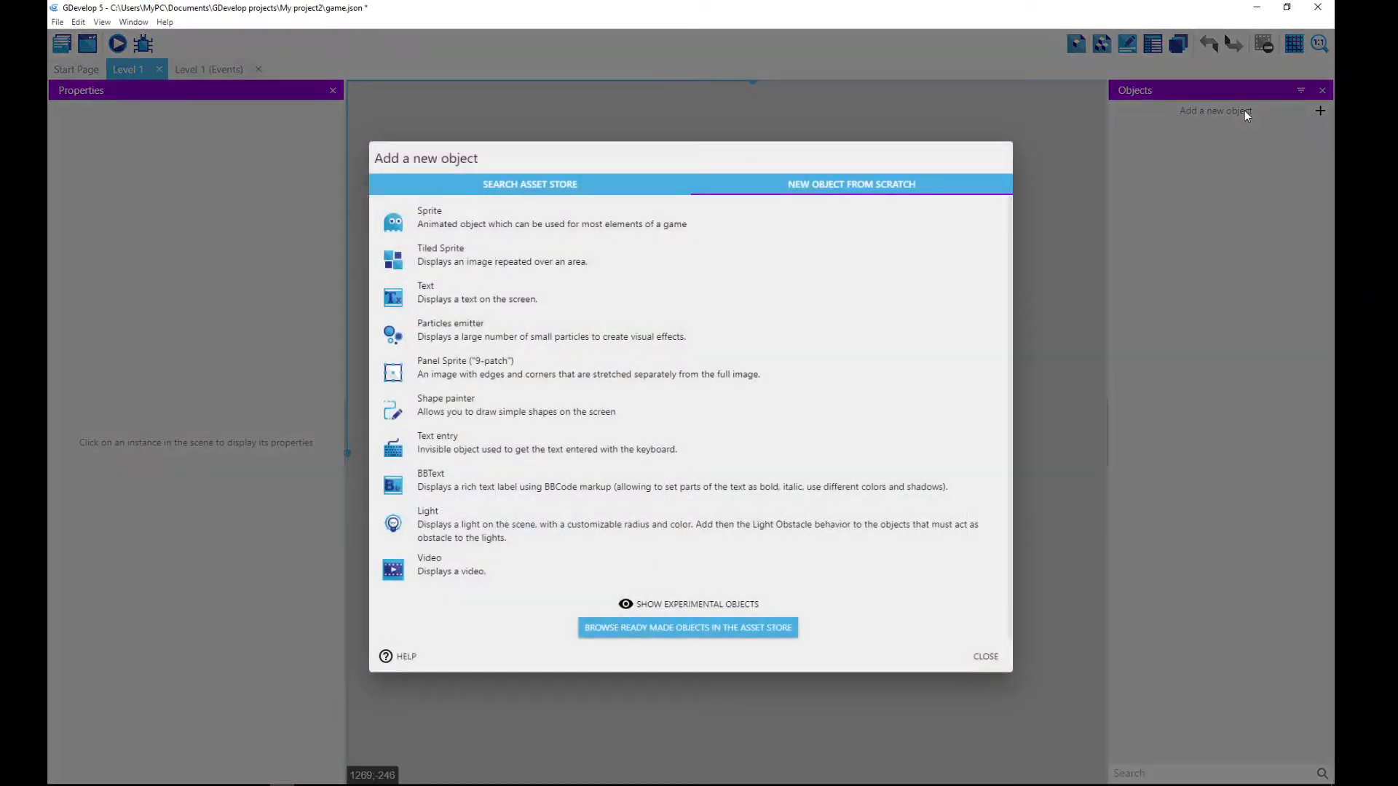
left_click(519, 223)
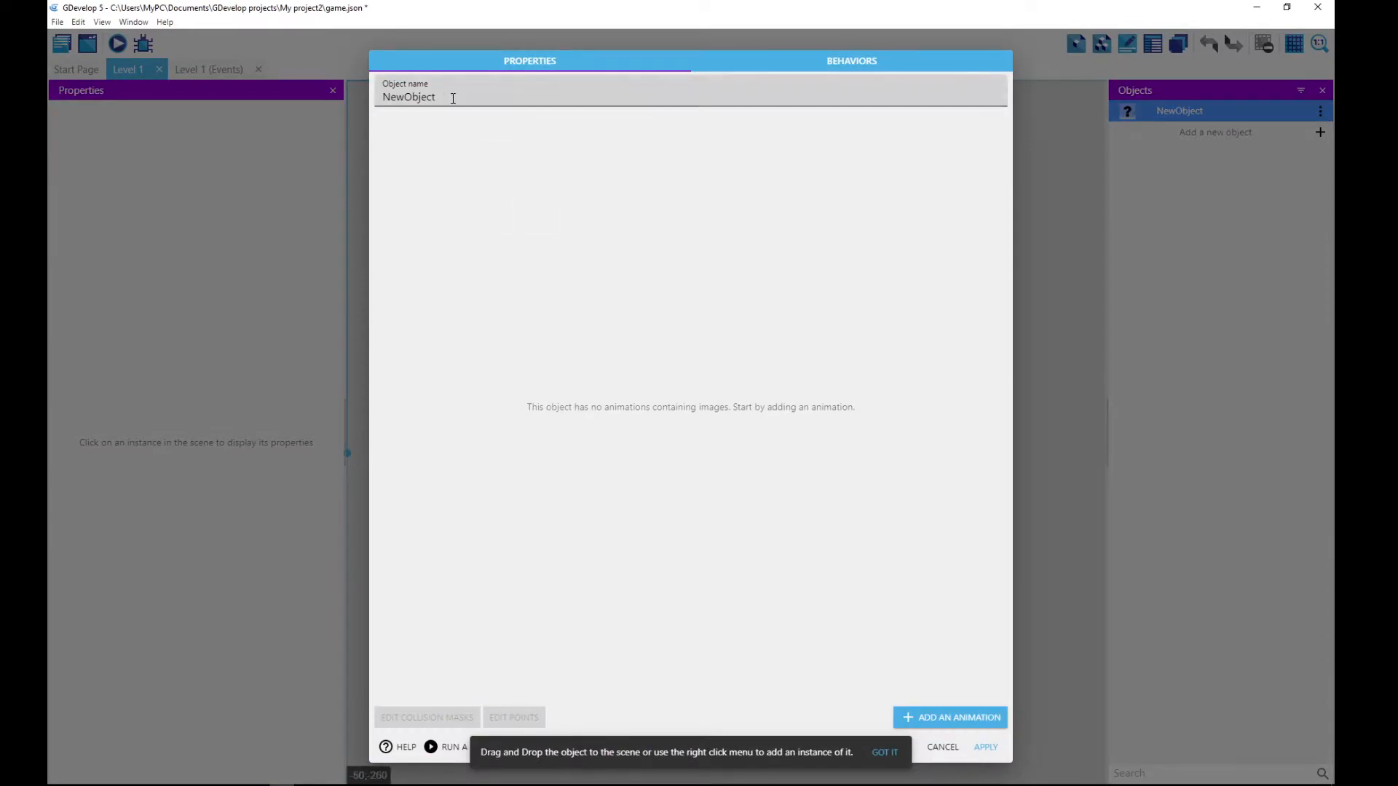
left_click(443, 97)
left_click_drag(443, 98, 369, 100)
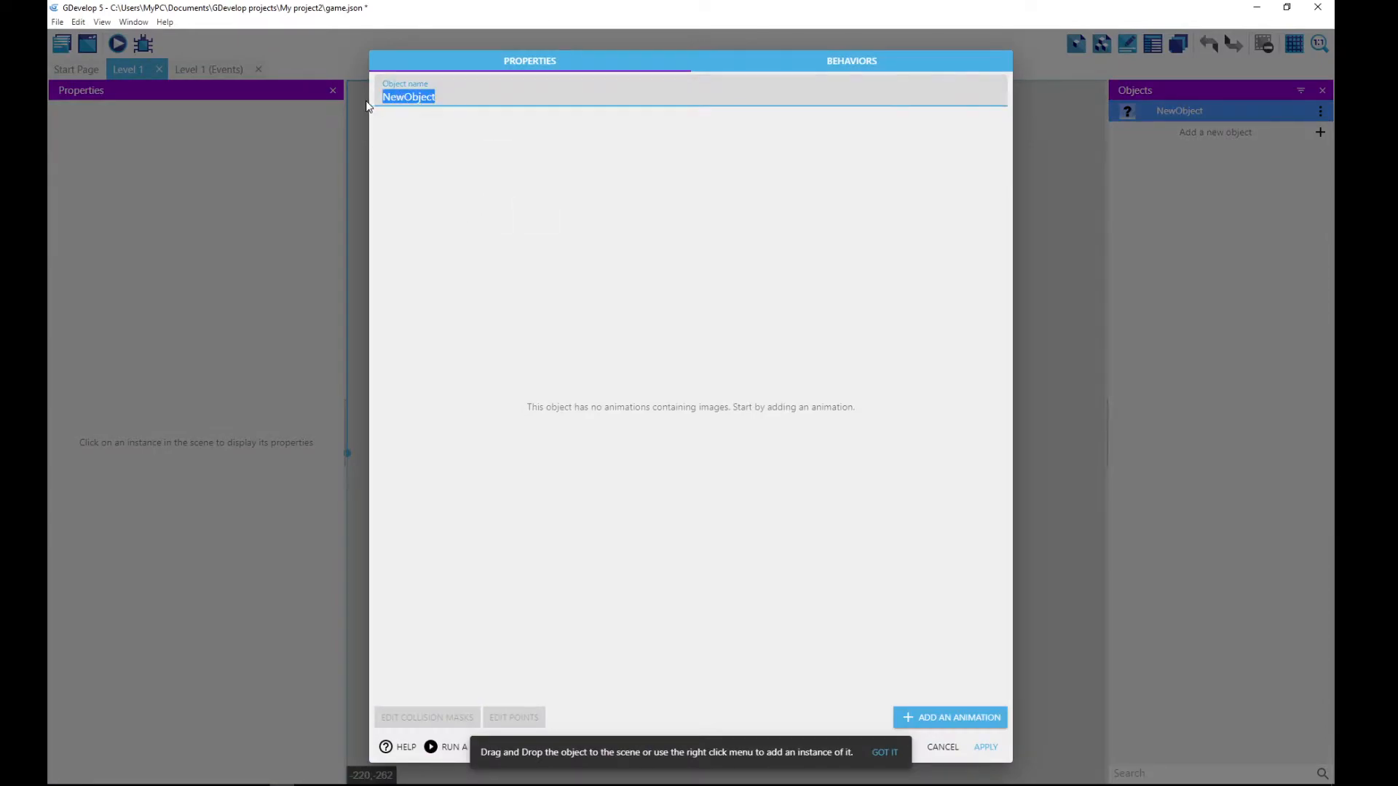
type("{P")
key("BackSpace")
key("BackSpace")
type("Pemain")
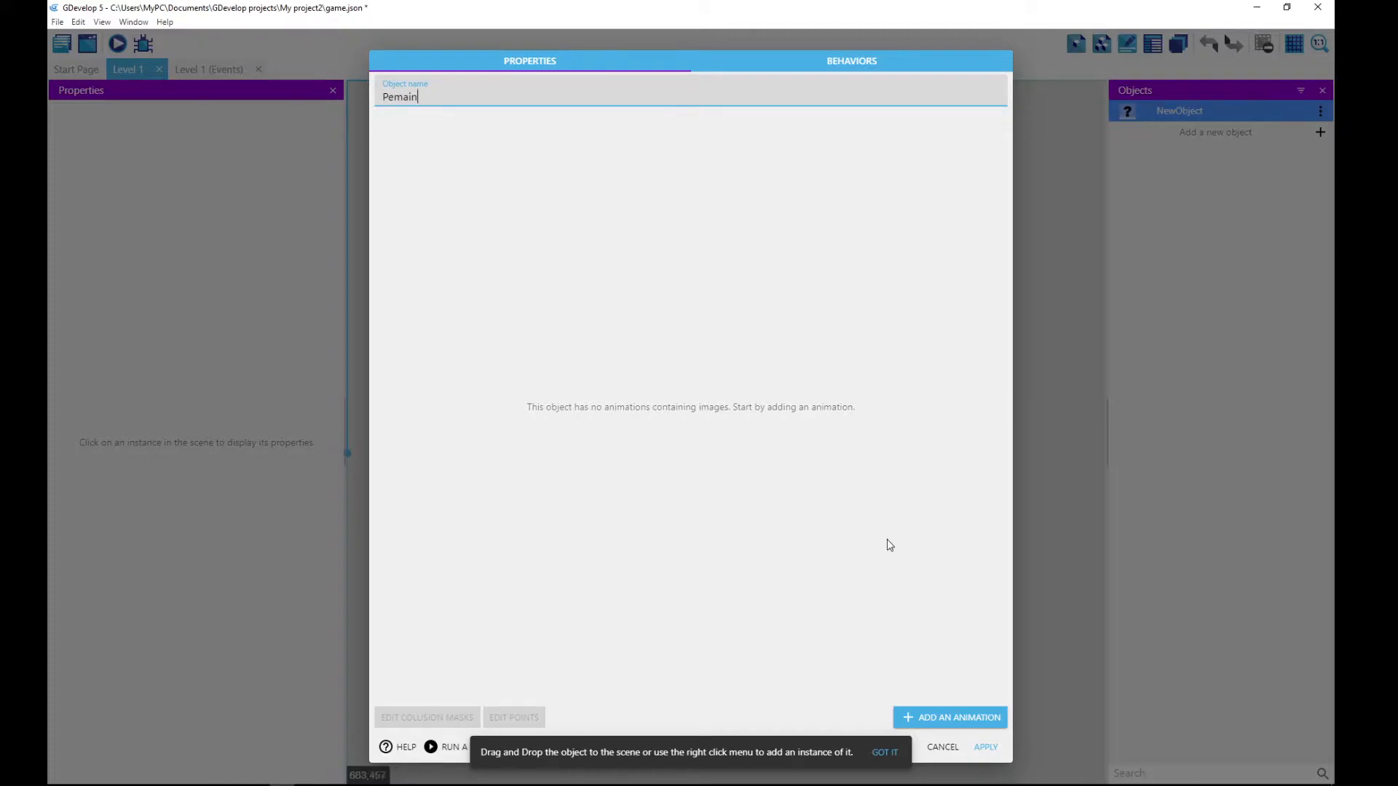
Step: Add an animation to Pemain and load p1_stand.png from the GDevelop\platformer-double-jump folder on drive E as its frame
left_click(956, 718)
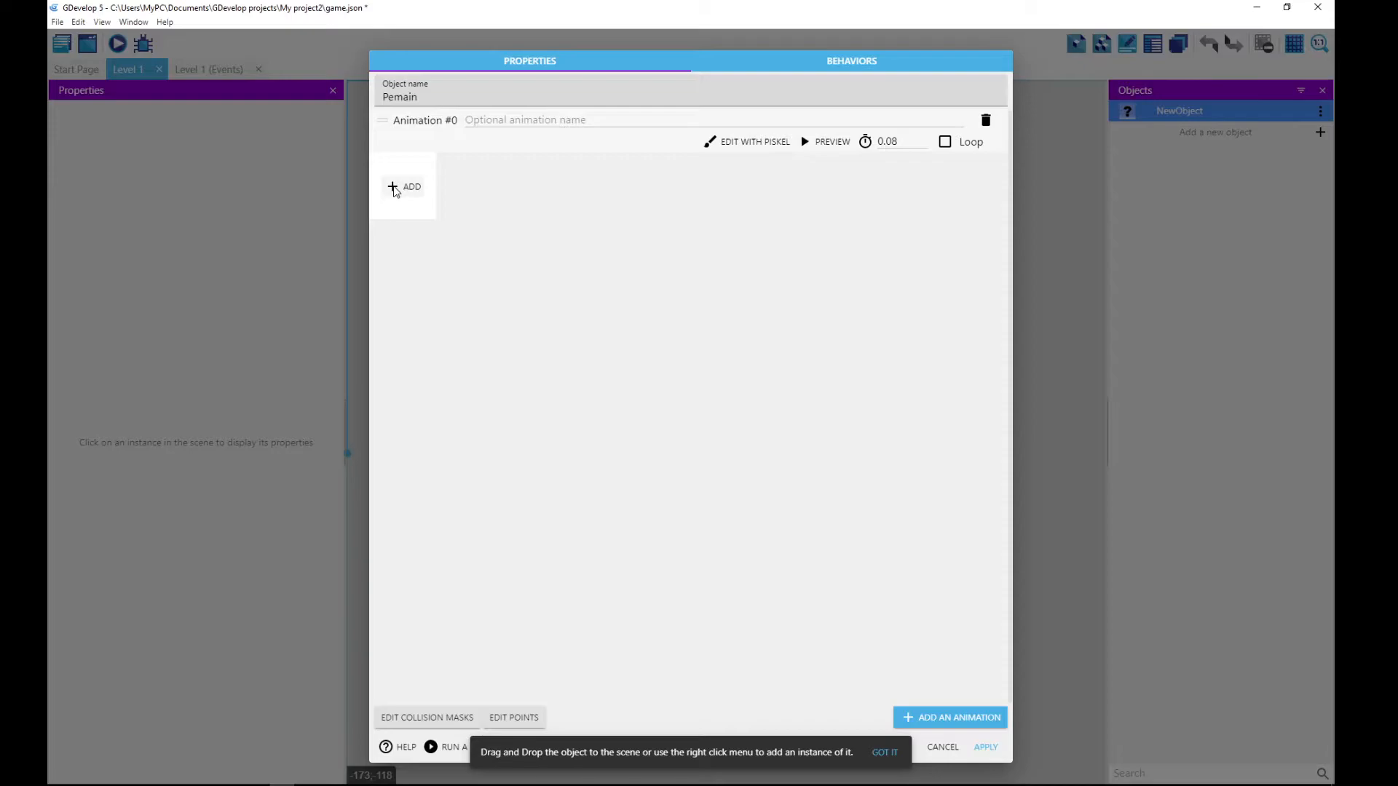
left_click(394, 189)
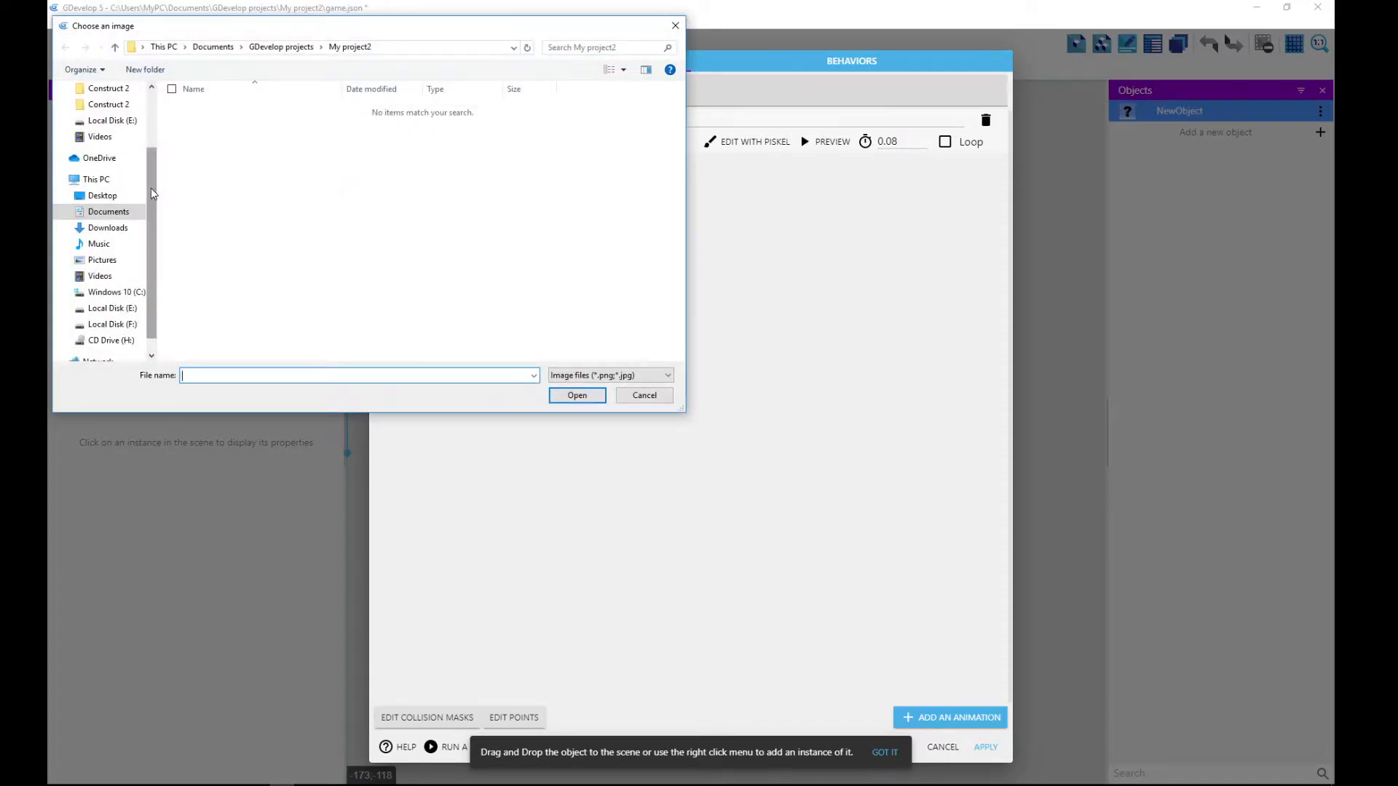
left_click_drag(153, 193, 157, 158)
left_click_drag(155, 292, 158, 333)
left_click(122, 293)
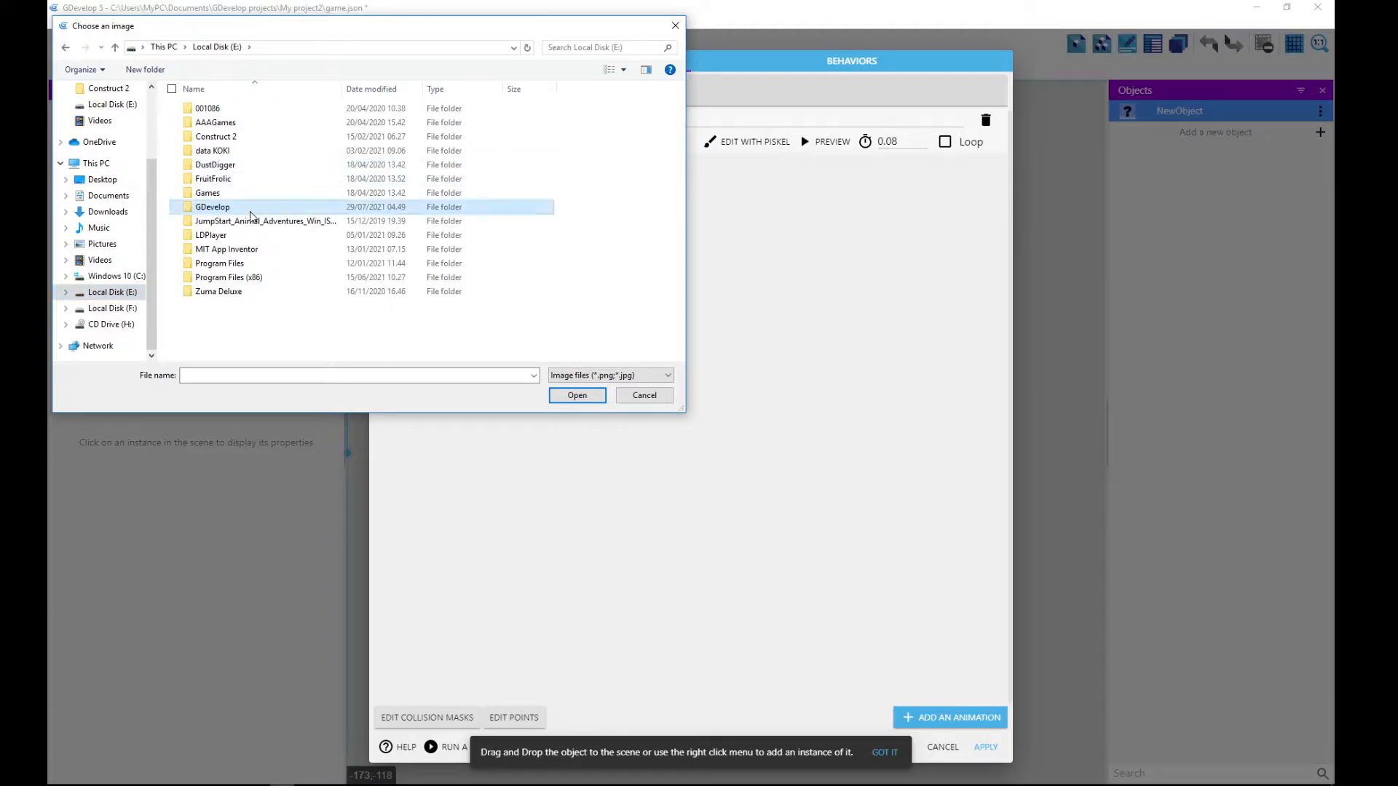
double_click(253, 209)
double_click(237, 123)
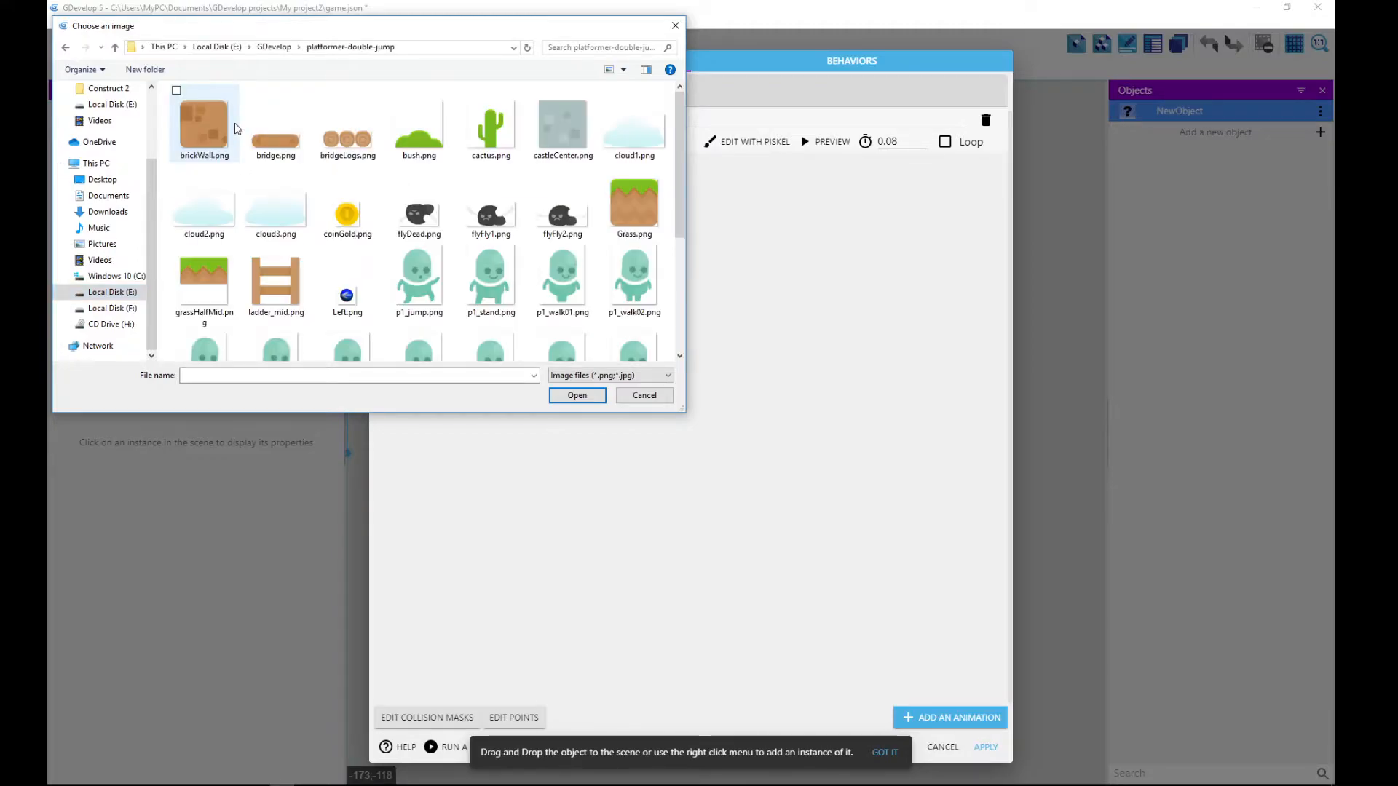
left_click_drag(681, 138, 681, 209)
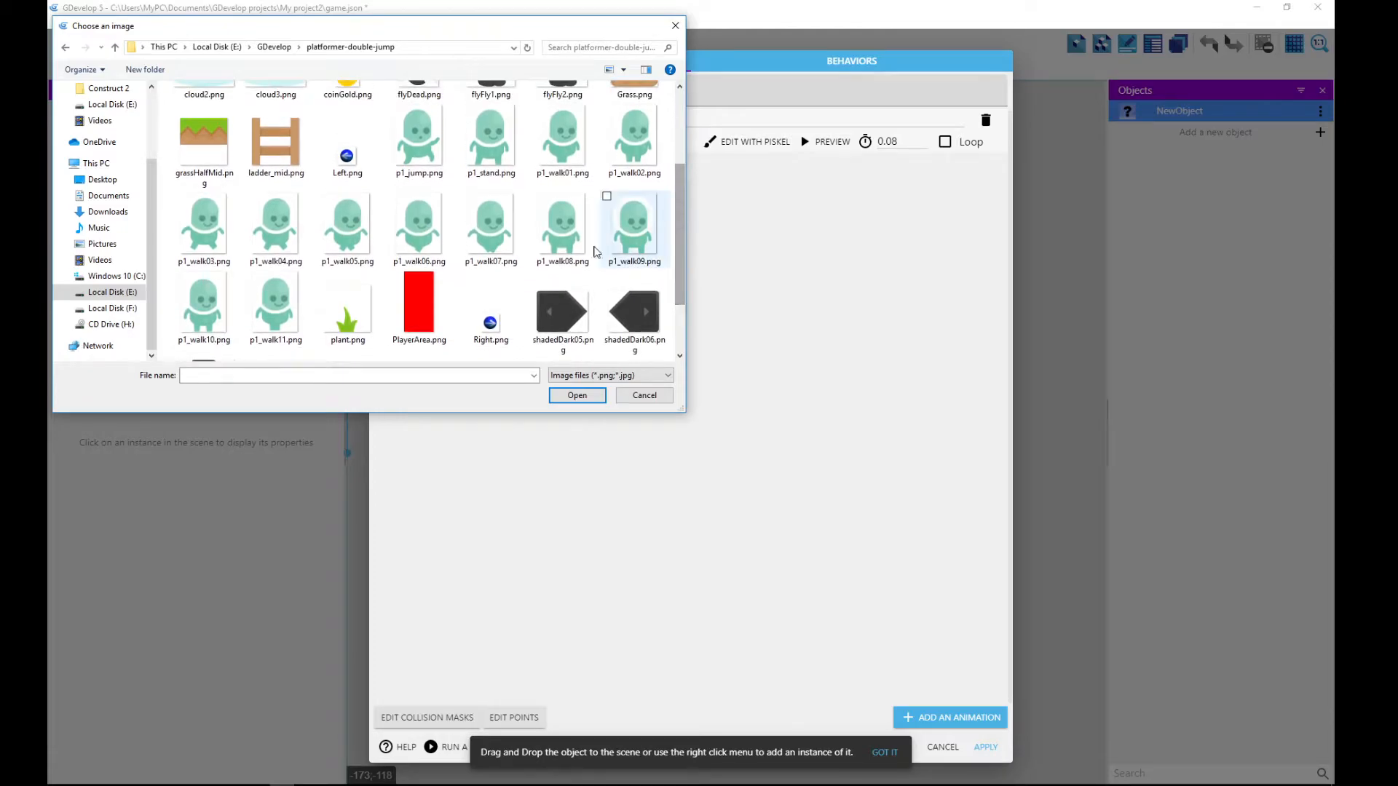
left_click(493, 149)
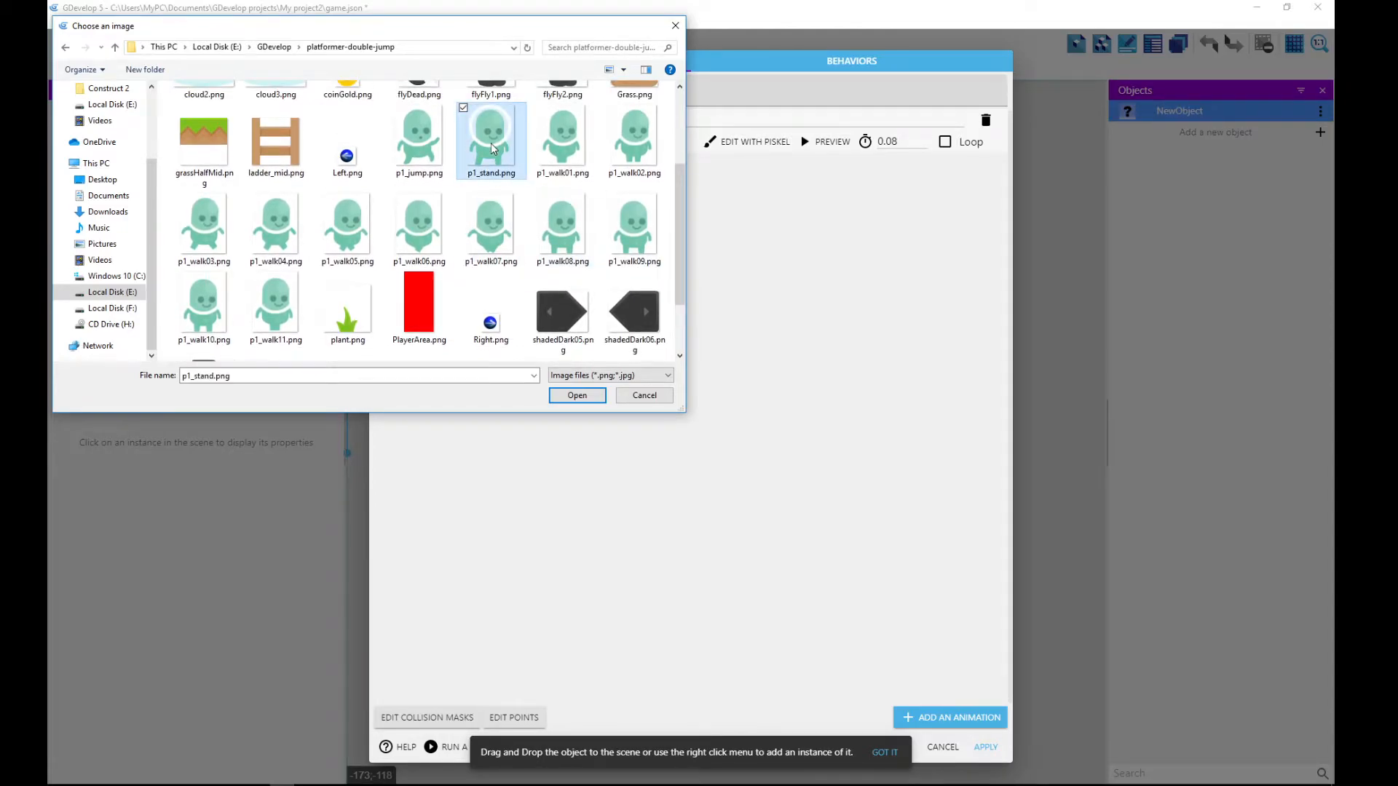
left_click(577, 395)
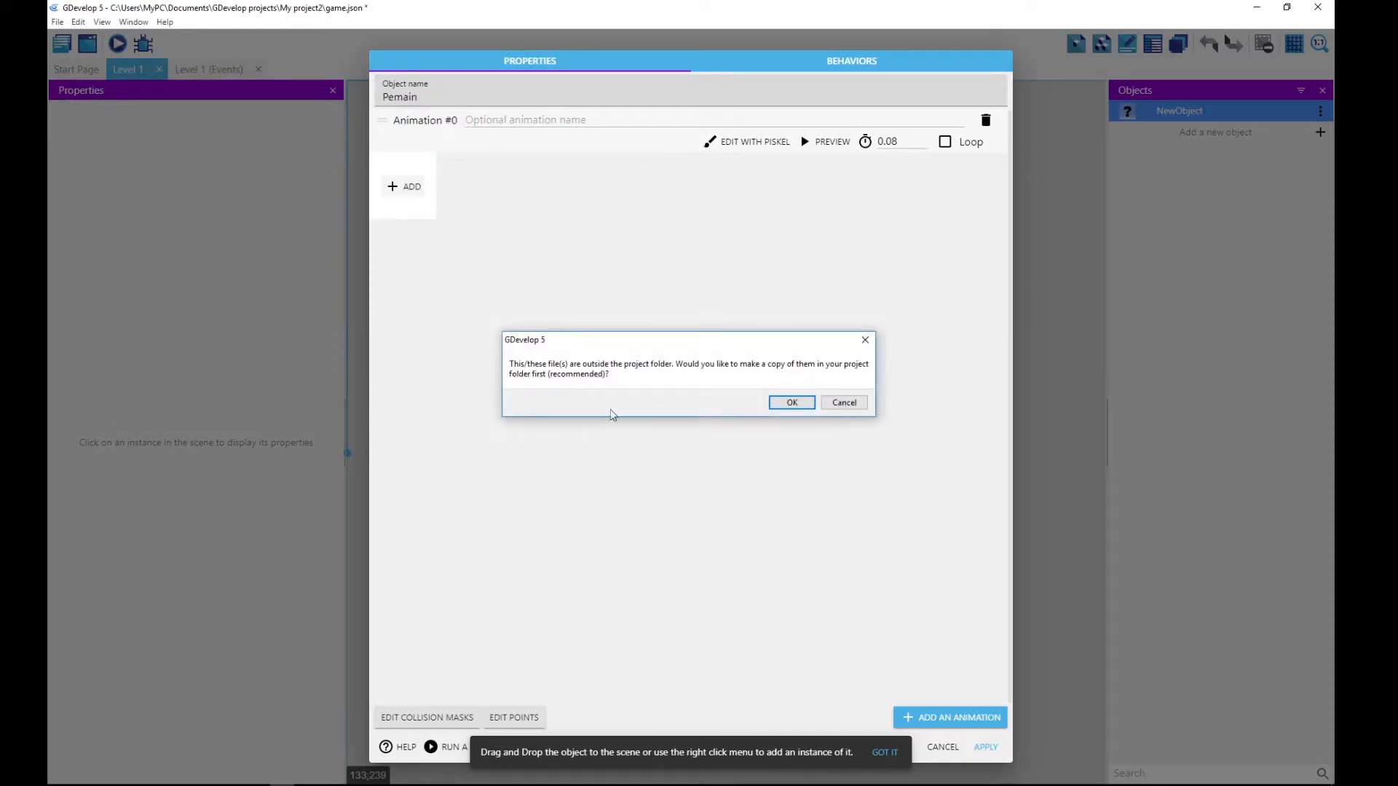
Step: Name the animation berdin, apply the object's settings and place Pemain inside the game frame at about X 75, Y 253
left_click(478, 121)
type("be")
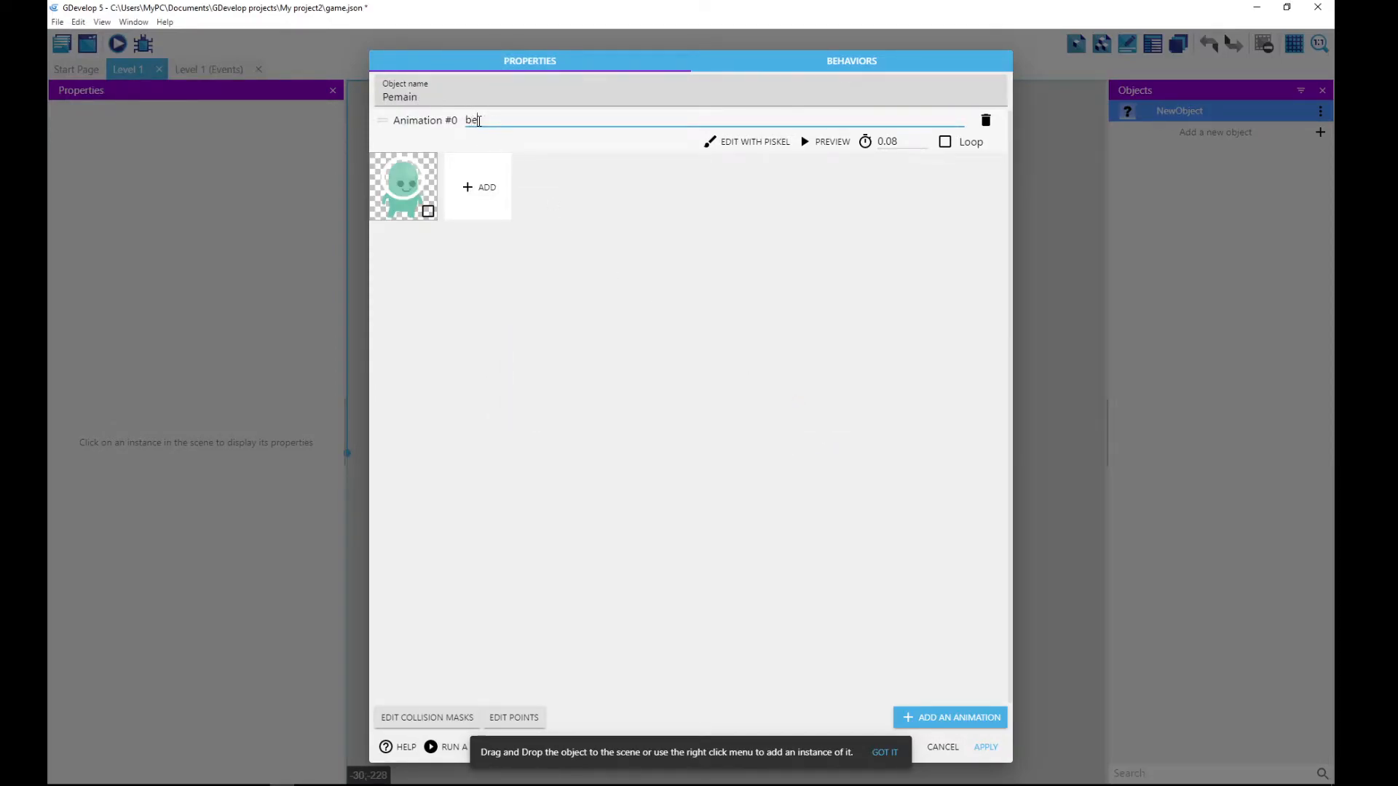
type("rdin")
left_click(987, 749)
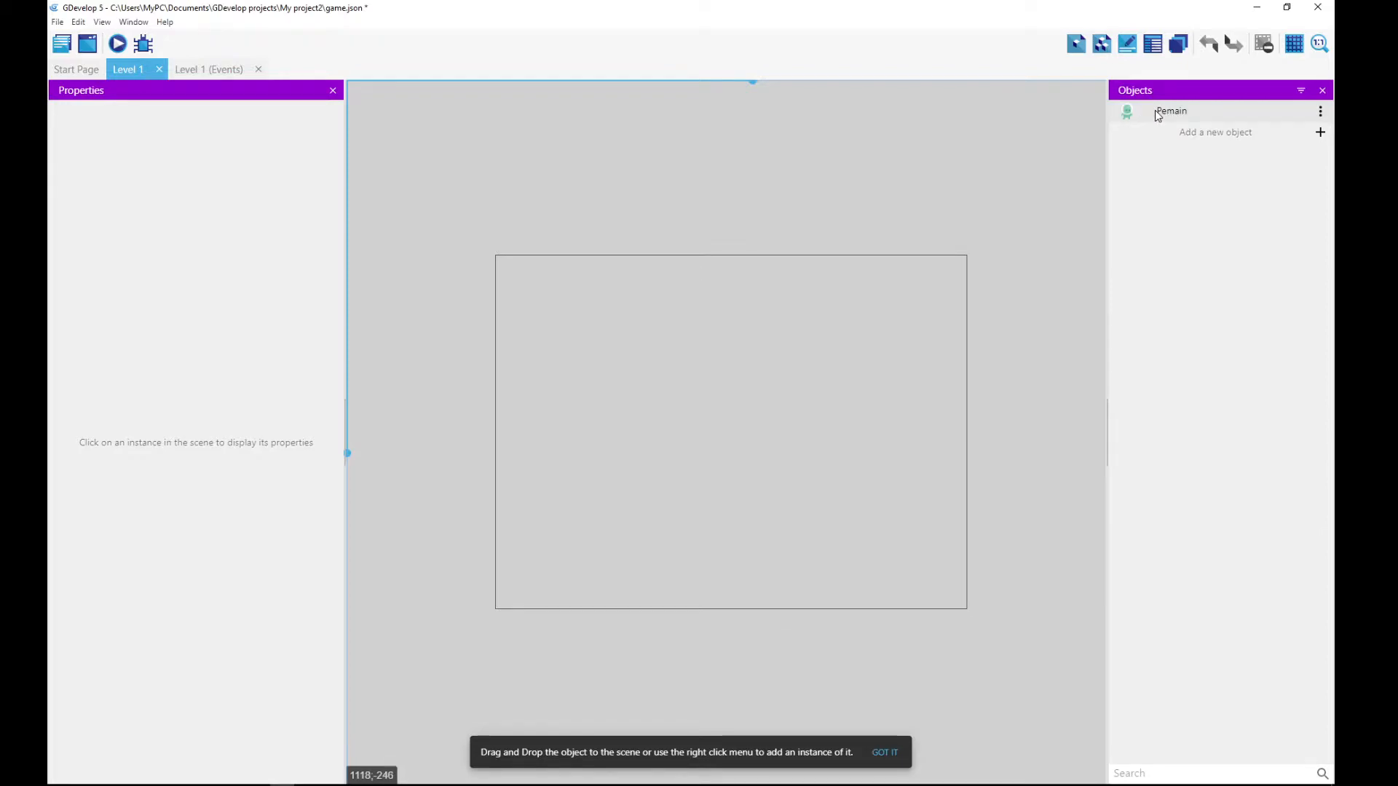
left_click_drag(1157, 115, 539, 404)
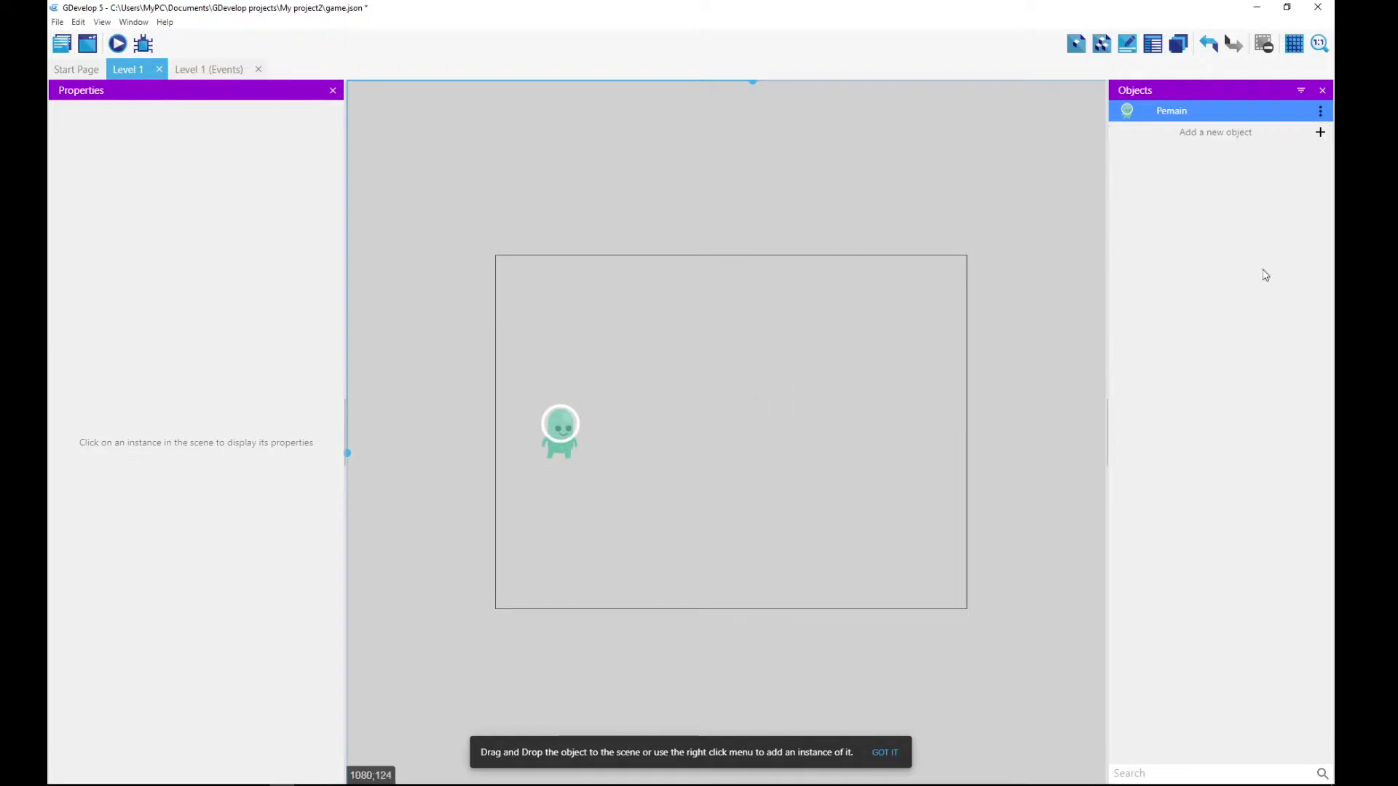
Step: Add a new Tiled Sprite object to the scene and name it Tanah
left_click(1299, 132)
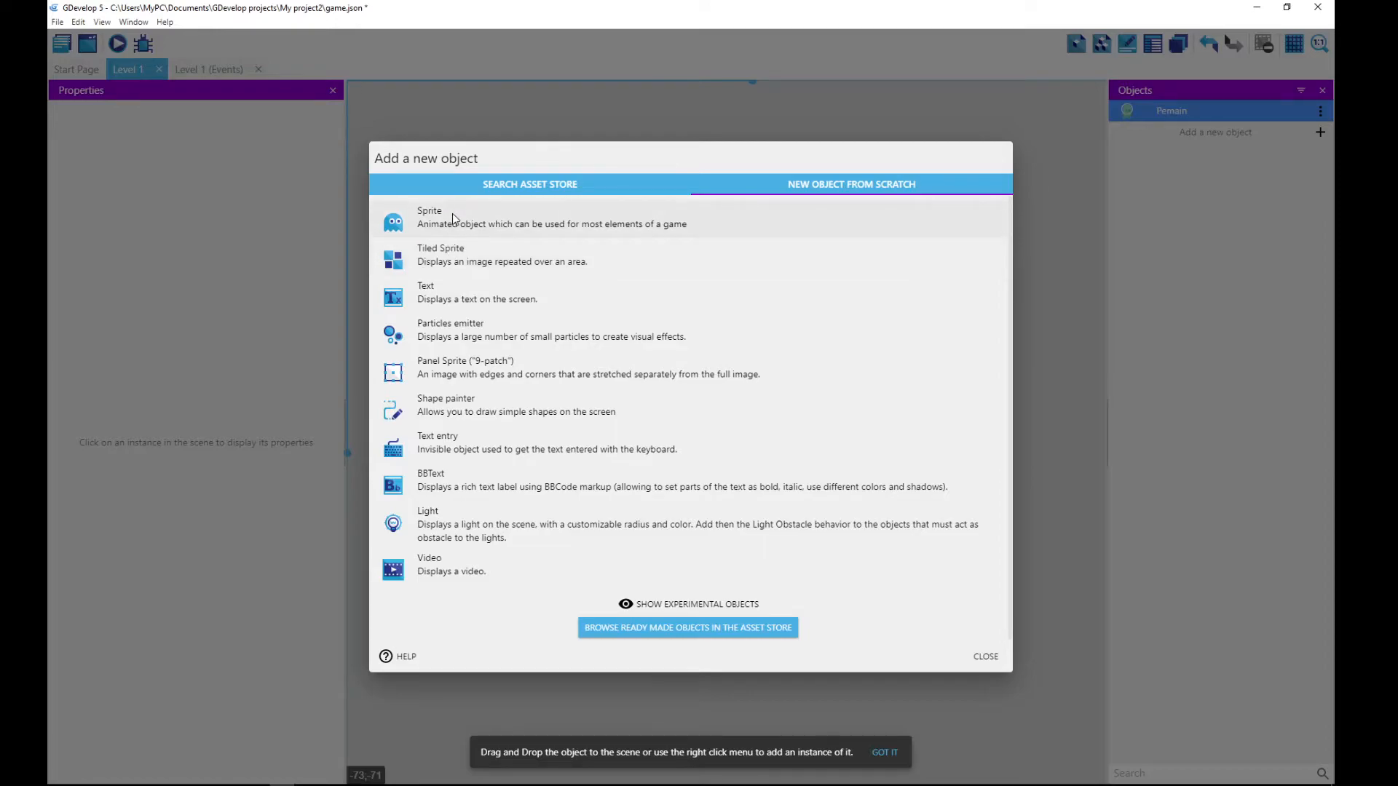
left_click(452, 266)
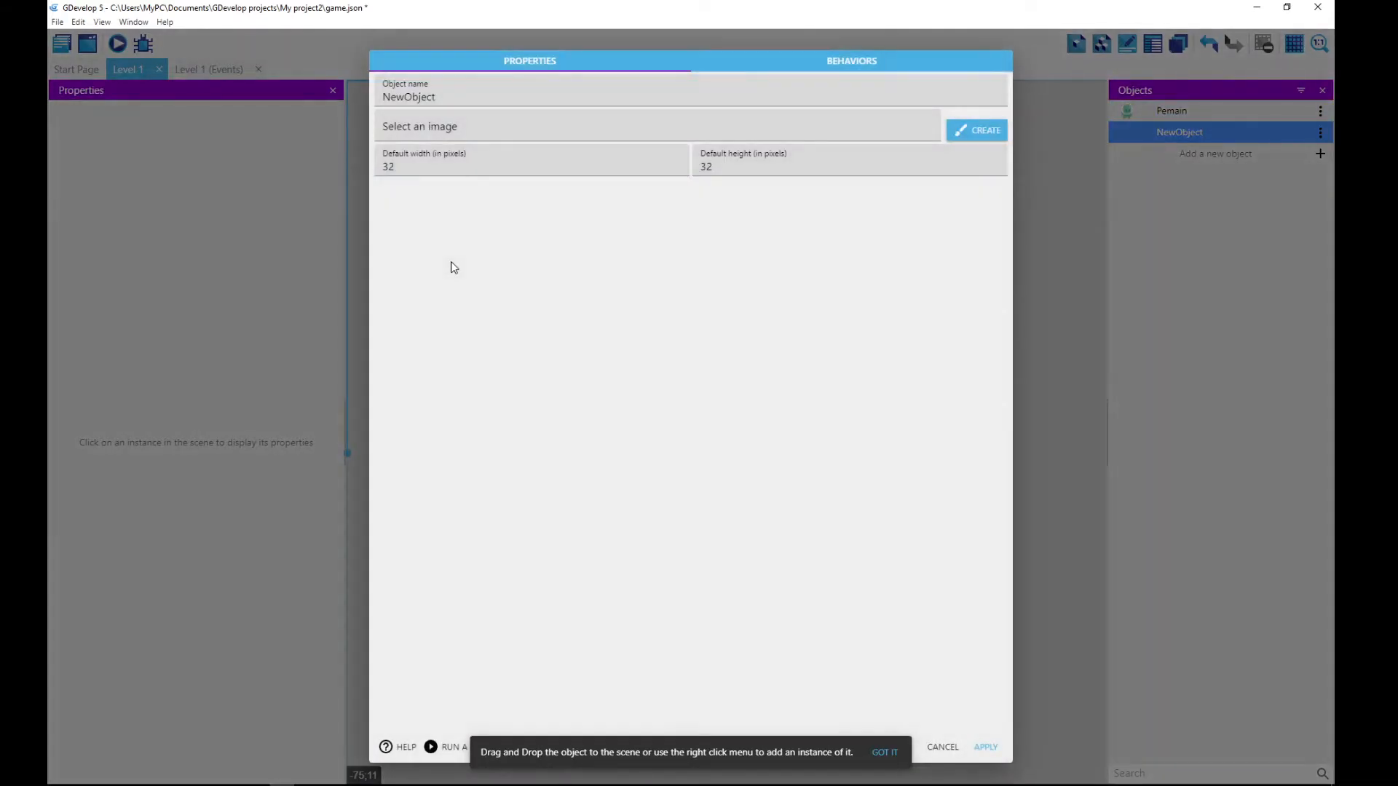
double_click(440, 97)
type("Tanah")
Step: Set Tanah's image to grassHalfMid.png, copying the file into the project folder, and apply the object's settings
left_click(451, 129)
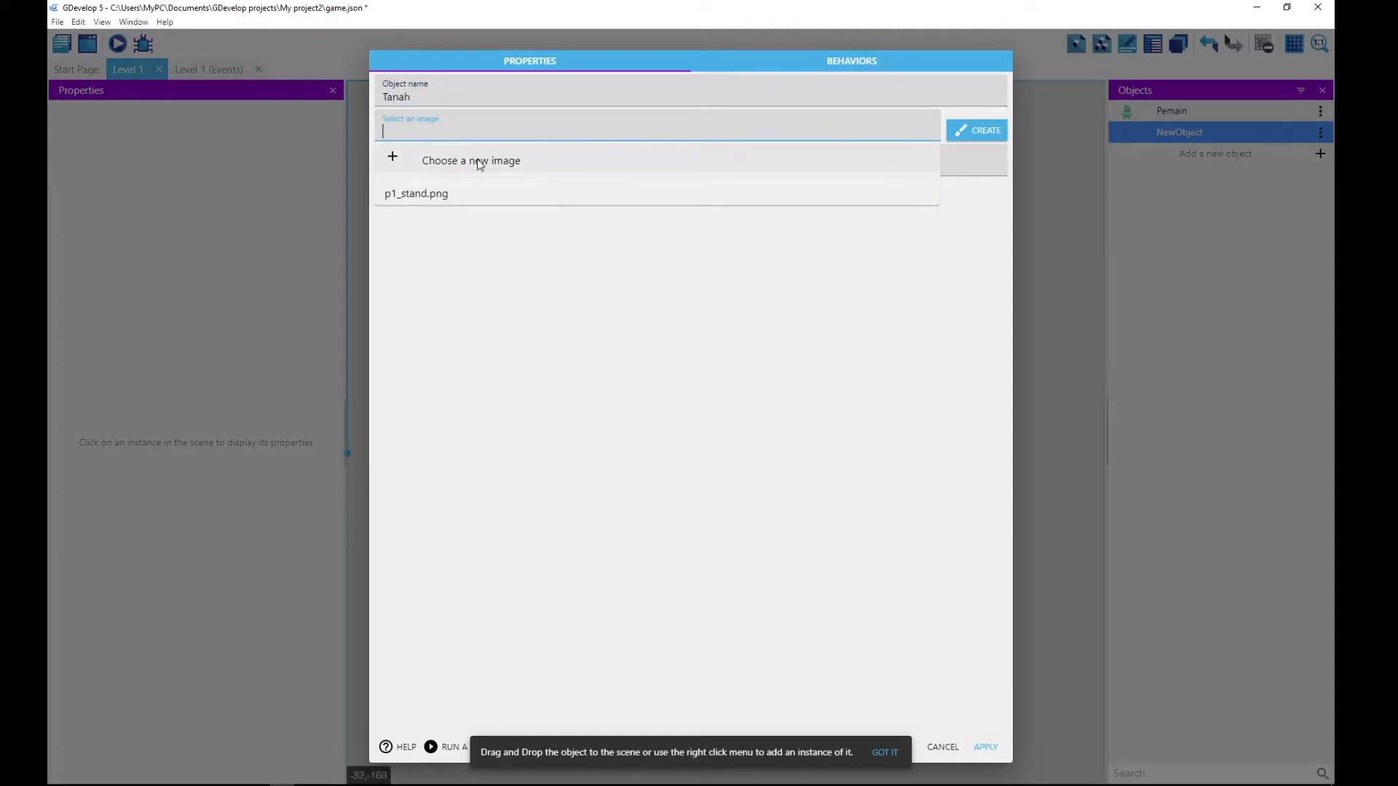
left_click(479, 161)
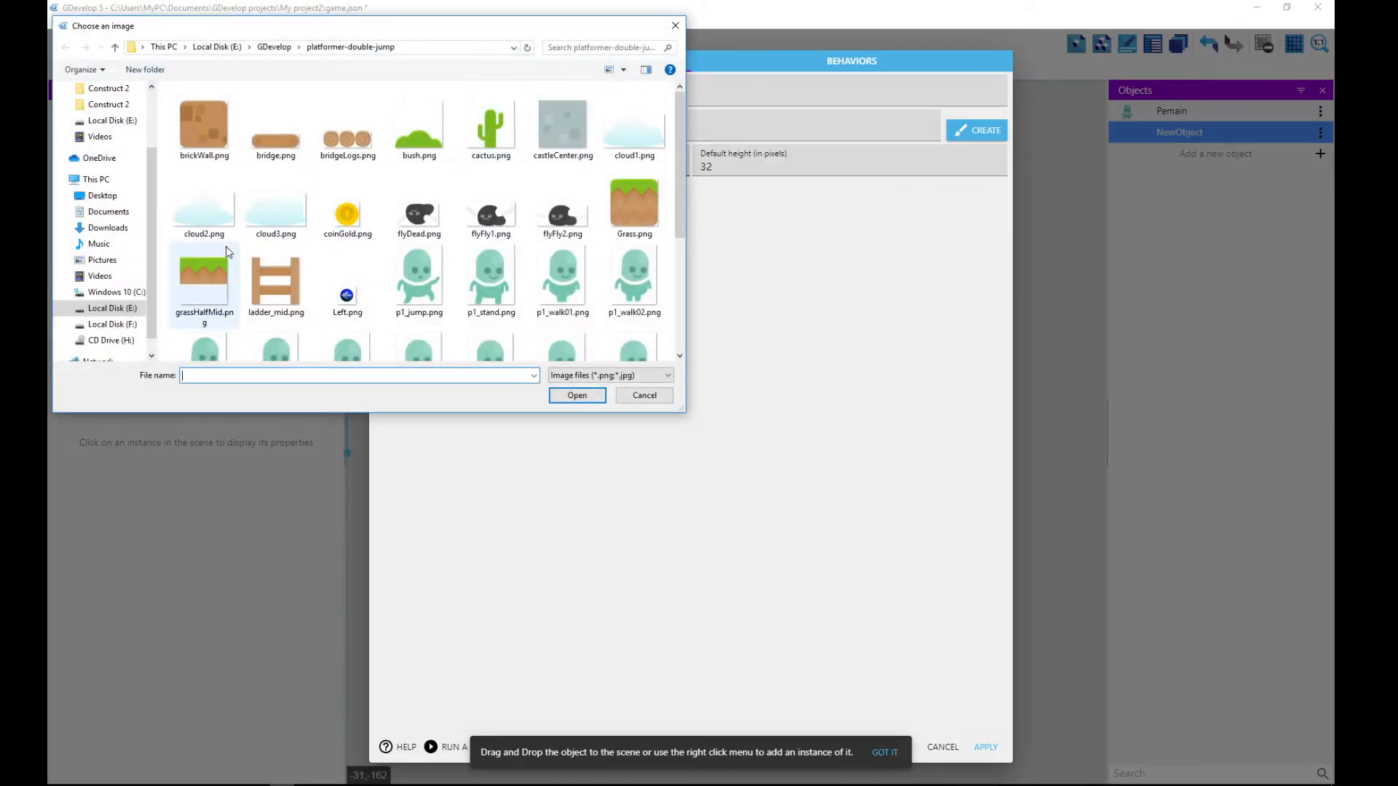
left_click(202, 278)
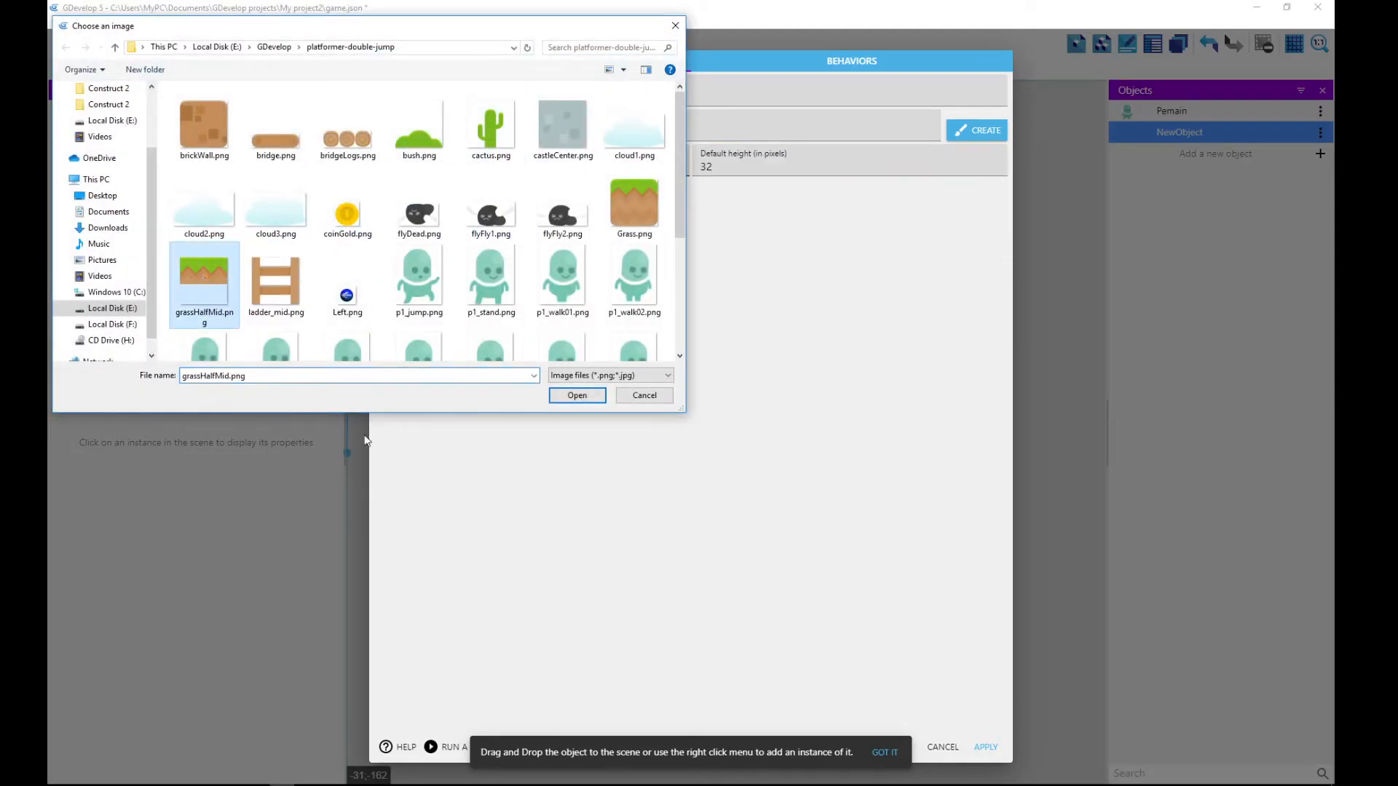
left_click(621, 234)
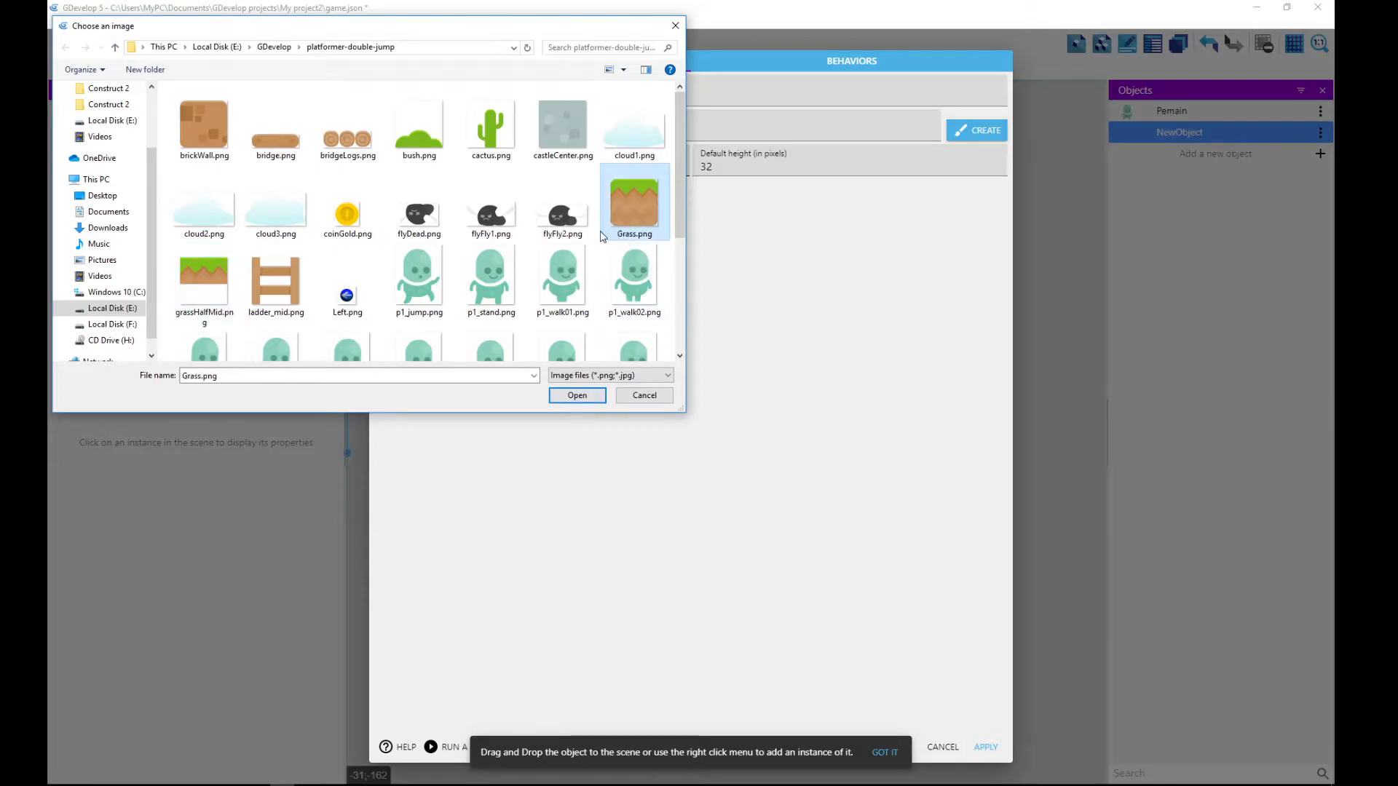
left_click(199, 281)
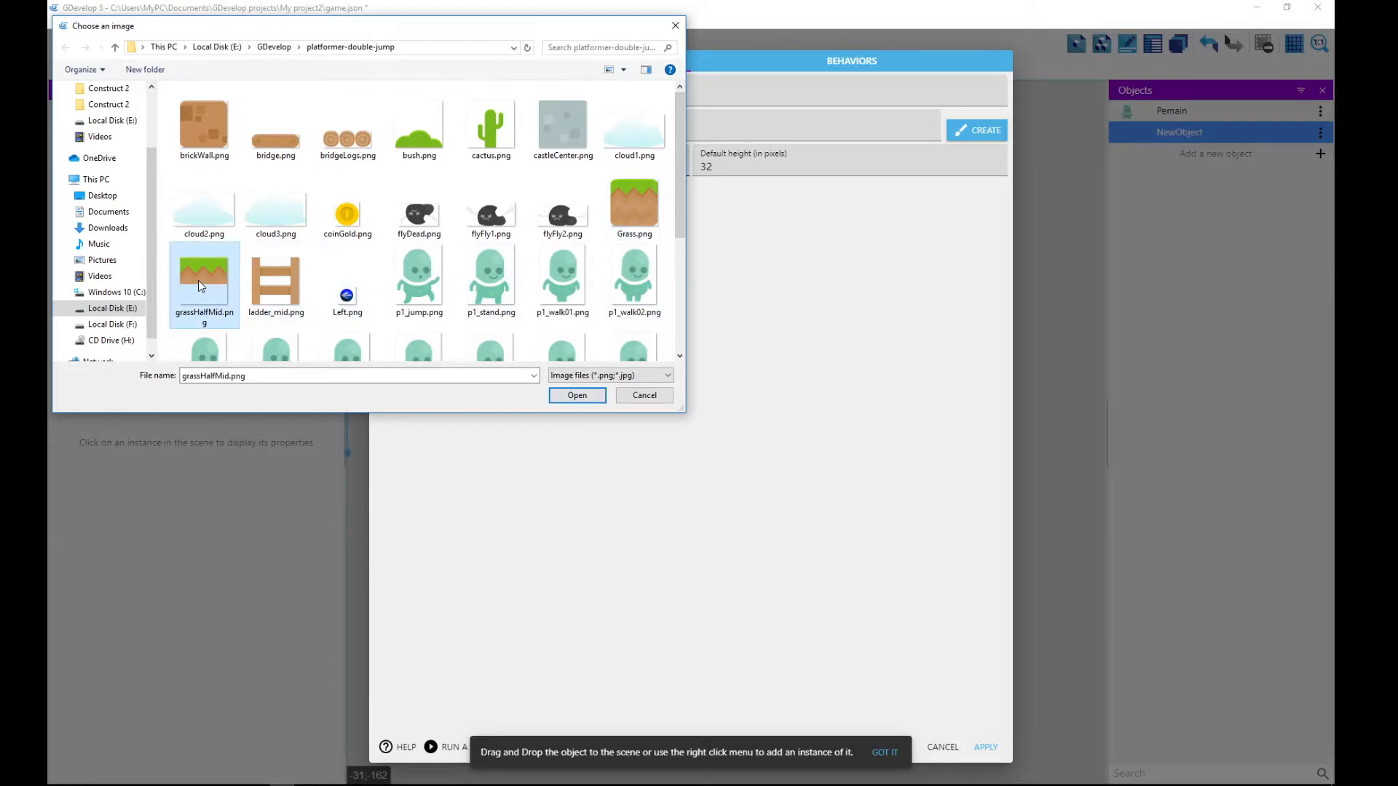
left_click(577, 395)
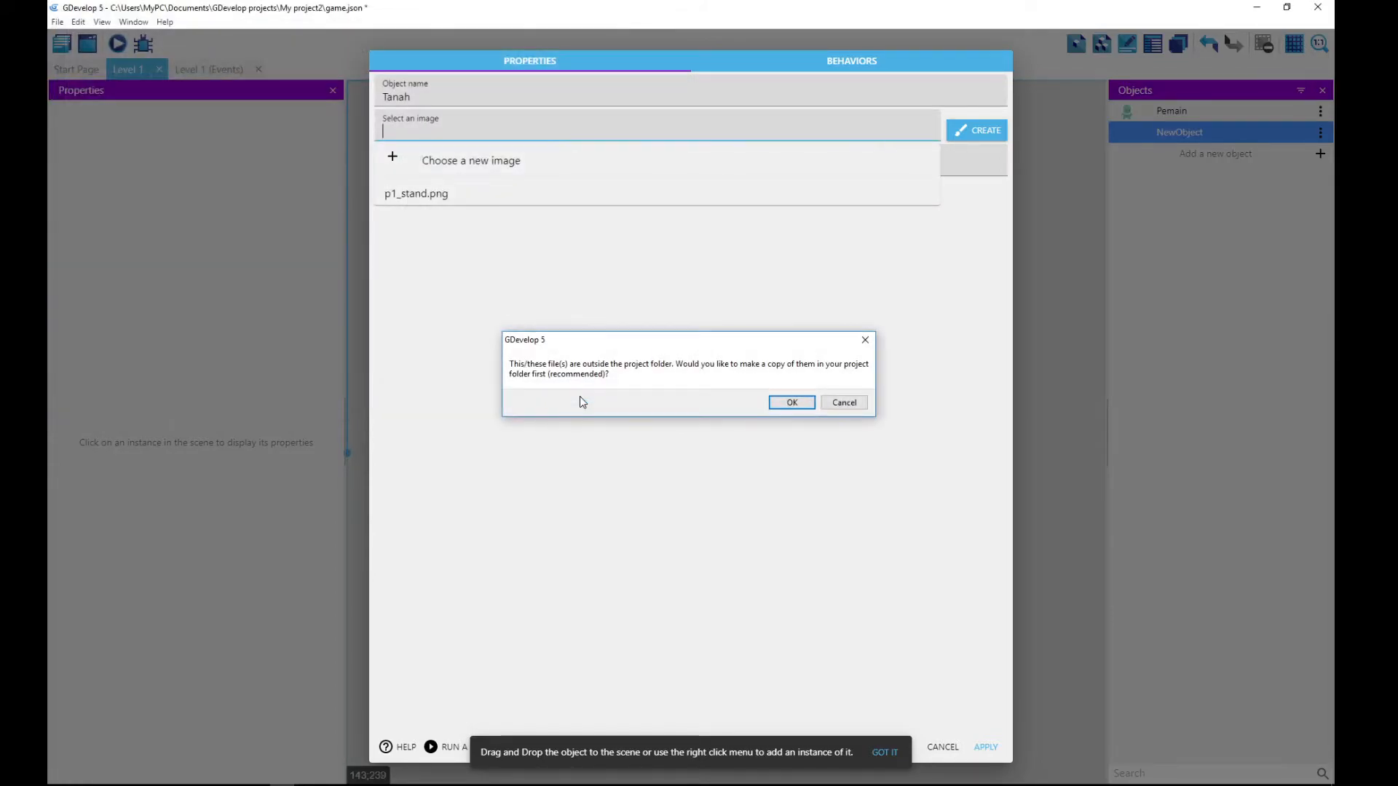
left_click(797, 405)
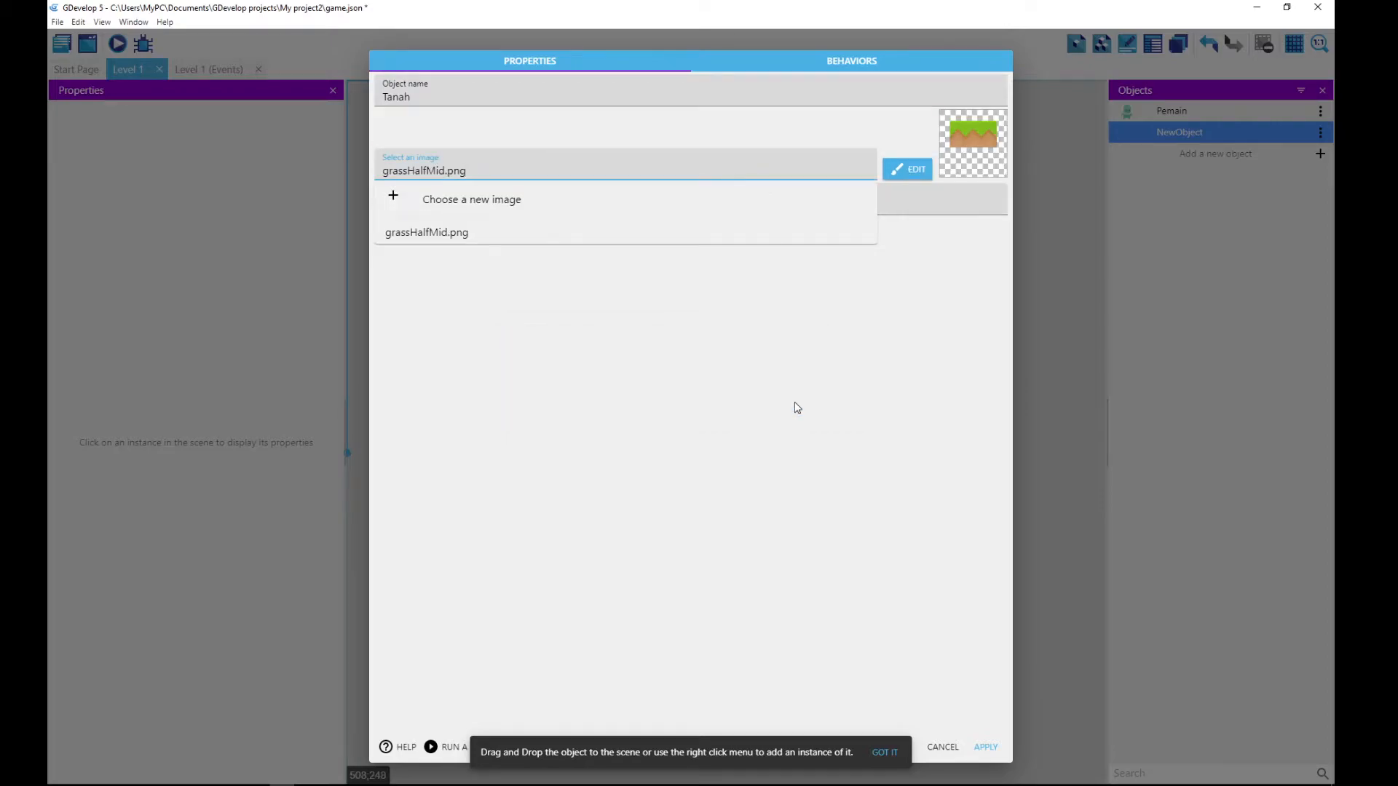
left_click(987, 746)
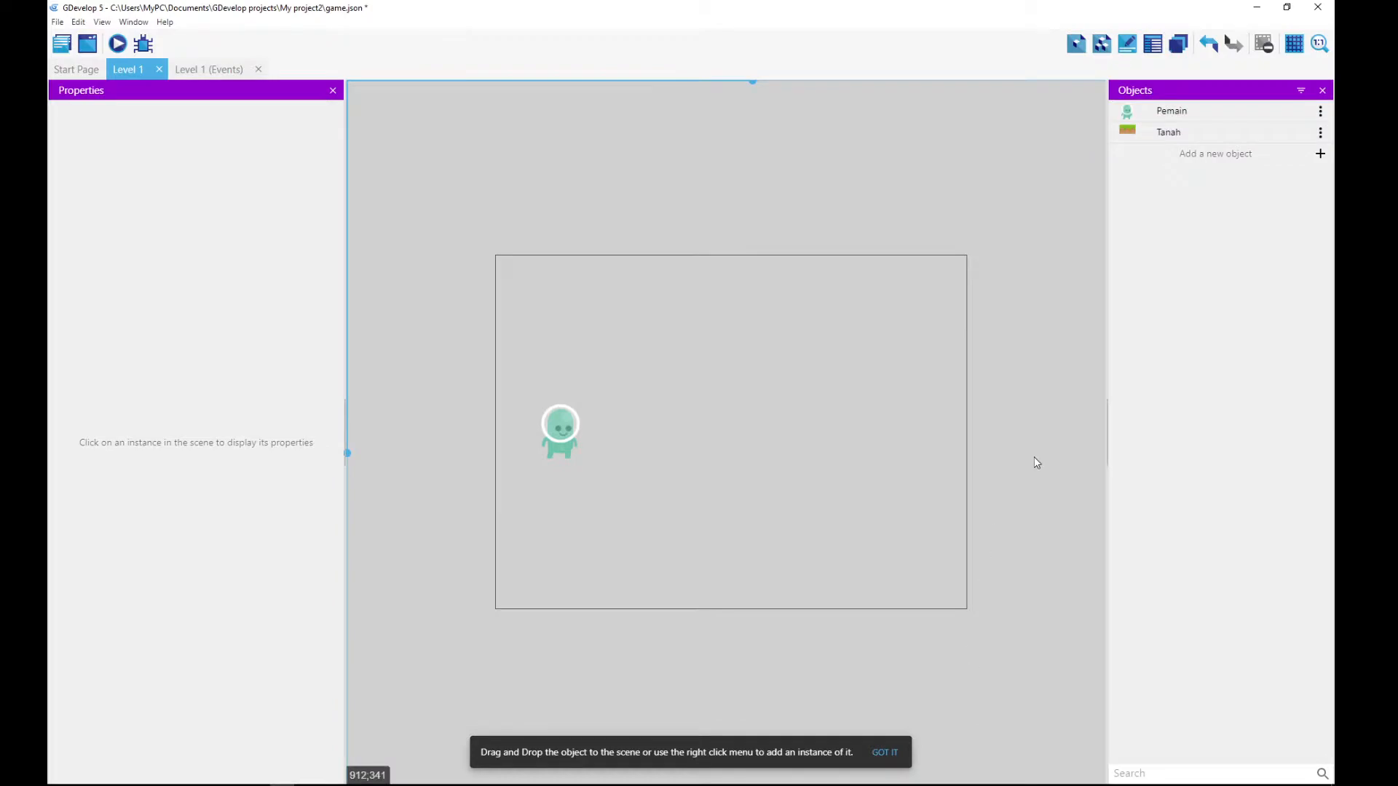
Step: Place a Tanah tile below the player at about X 22, Y 354 and stretch it to about 308 pixels wide
left_click_drag(1150, 140, 513, 476)
left_click(526, 482)
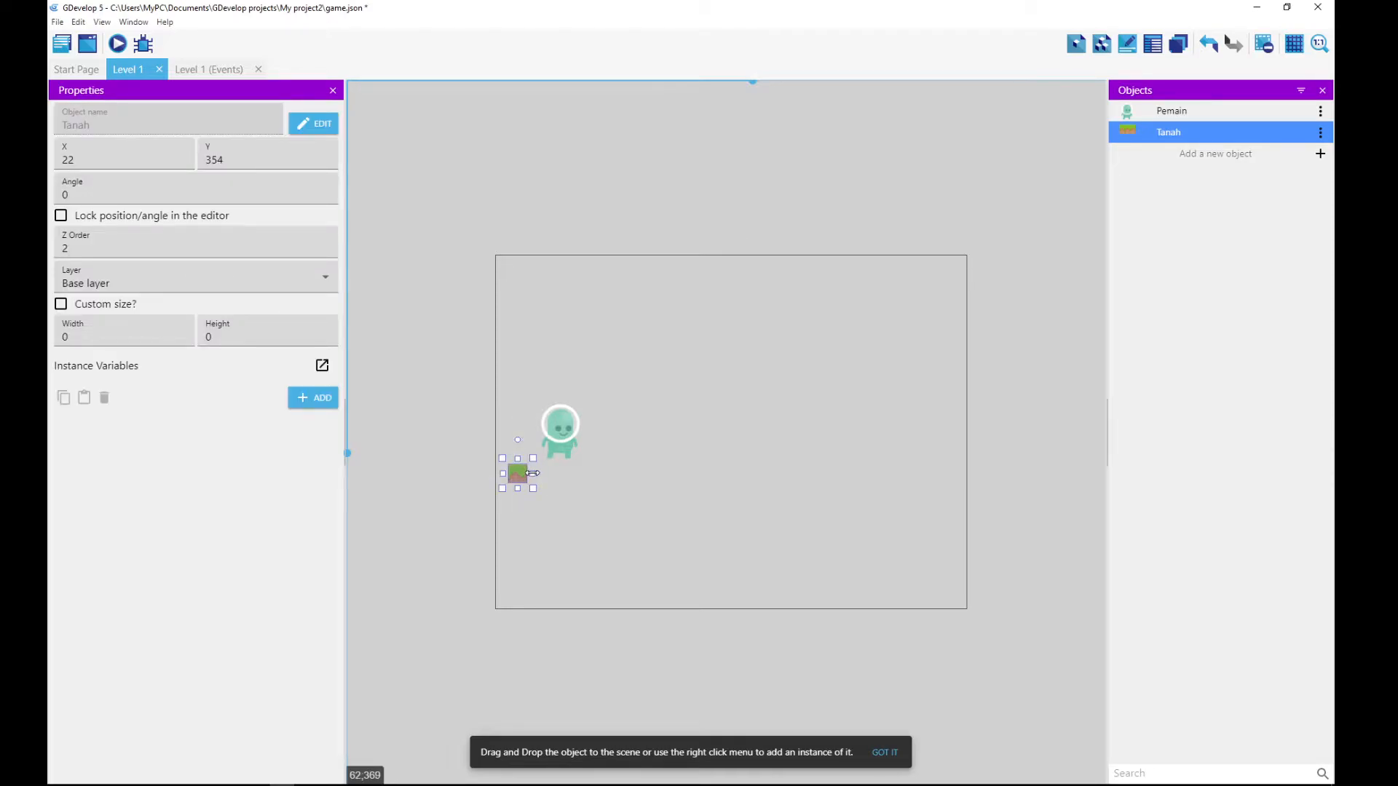
left_click_drag(533, 473, 696, 501)
Step: Try stretching the Pemain sprite to about 174 pixels wide and undo the resize
left_click(568, 440)
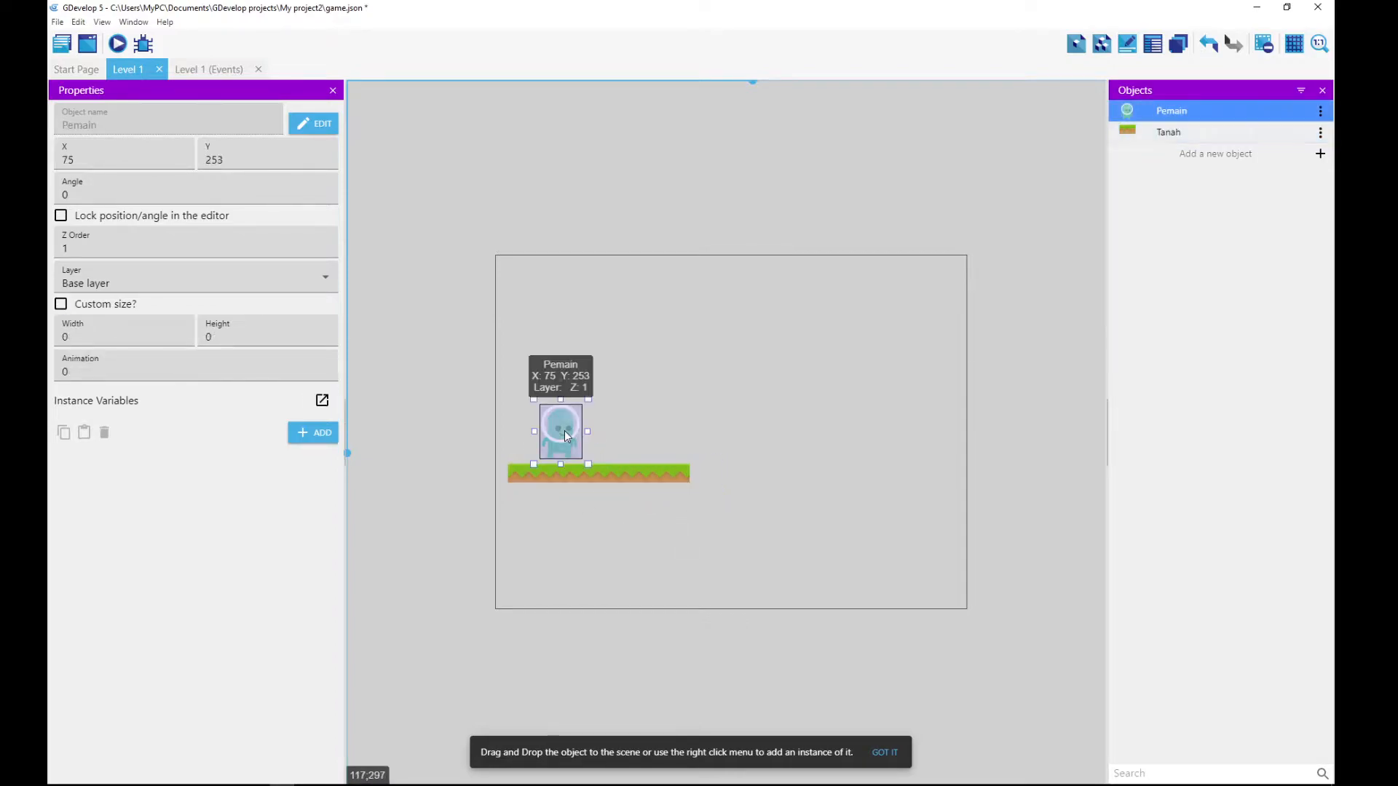
left_click_drag(588, 427, 653, 439)
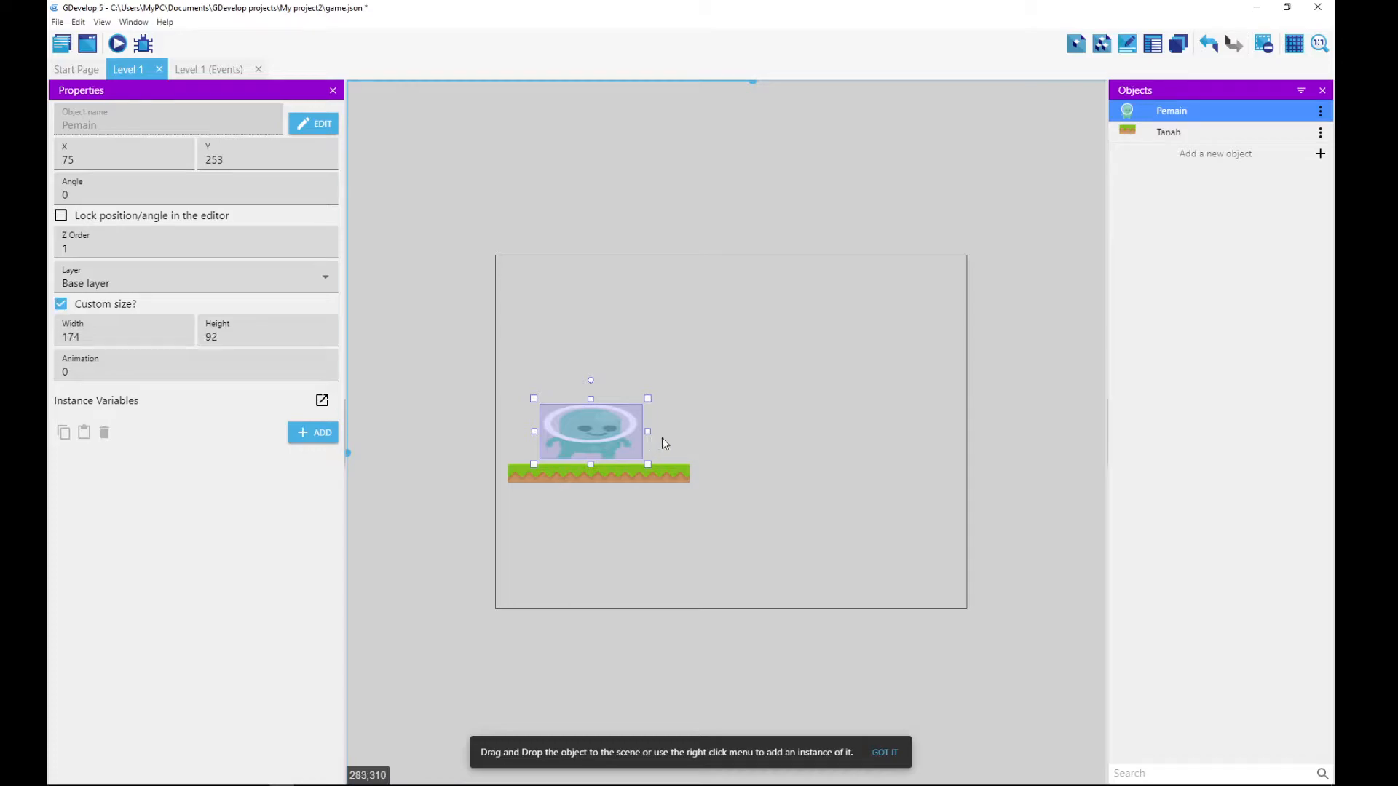
key("ctrl+z")
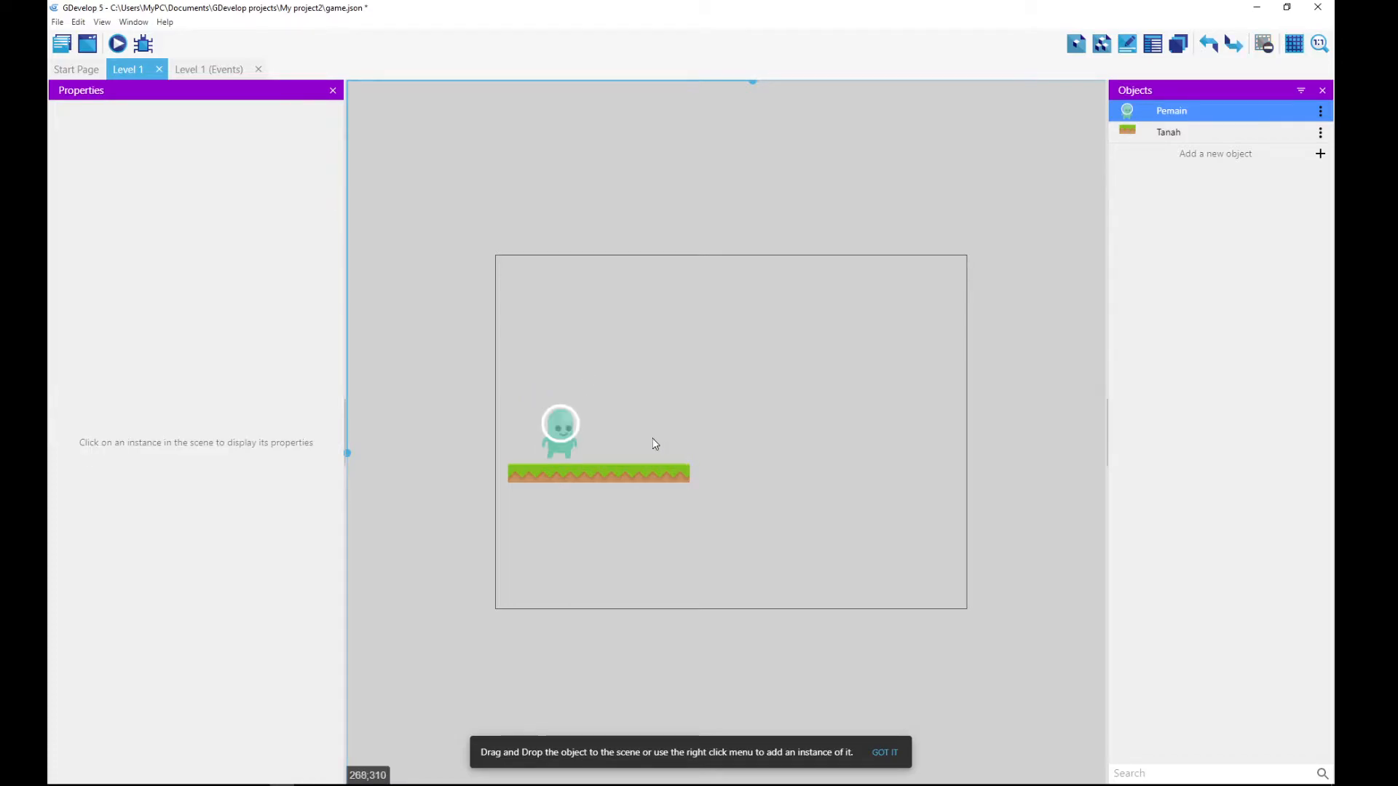
left_click(548, 425)
Step: Move the Tanah platform slightly down beneath the player to about X 27, Y 375
left_click(588, 475)
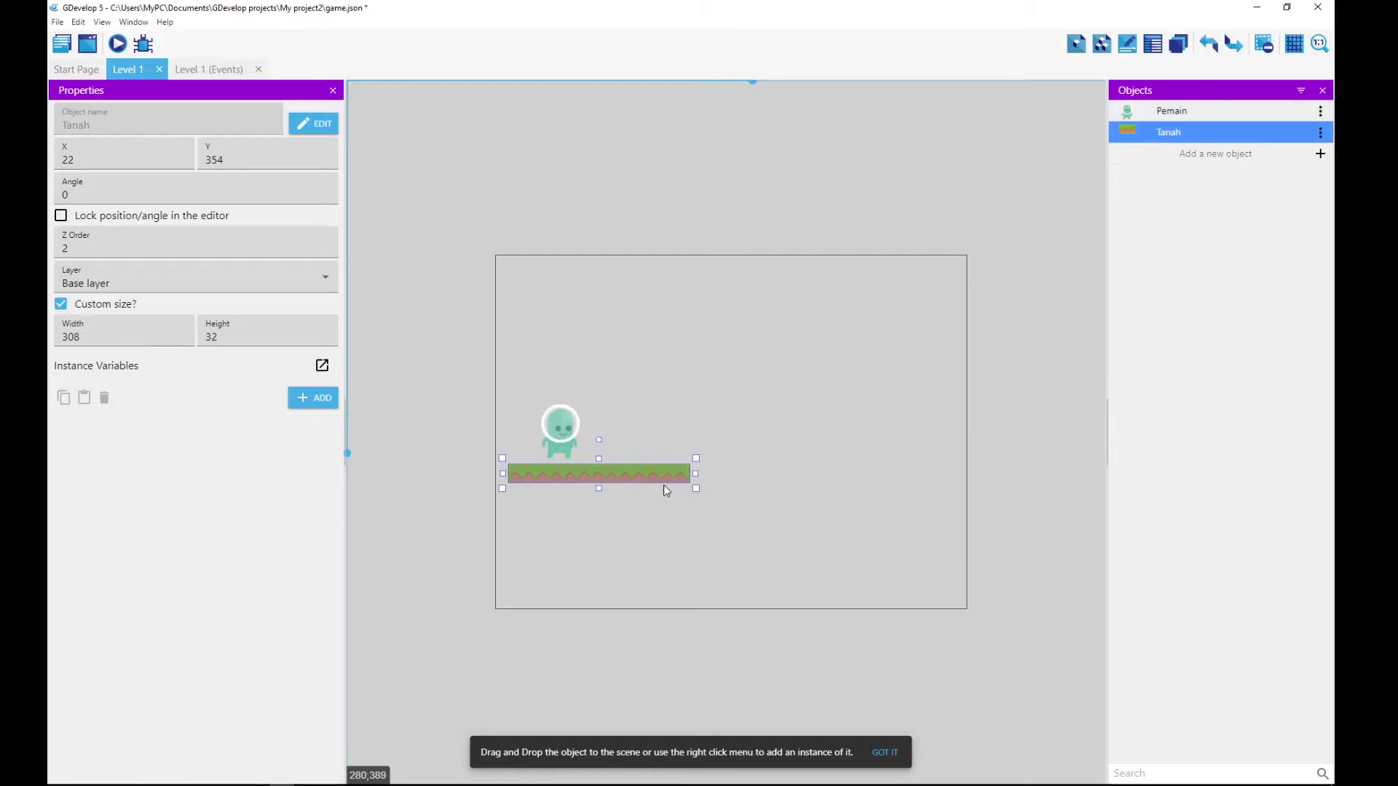
left_click_drag(642, 474, 639, 482)
left_click(724, 502)
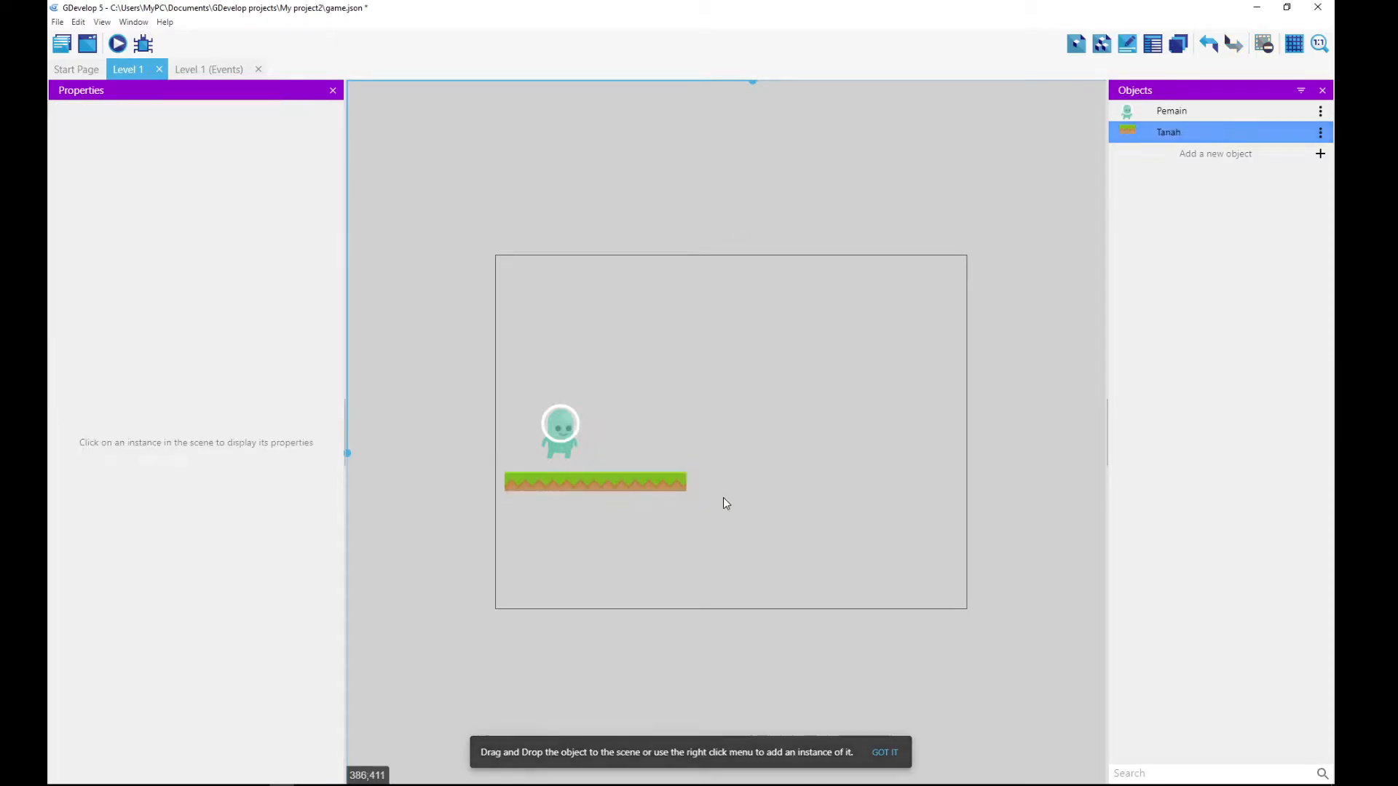
left_click(642, 484)
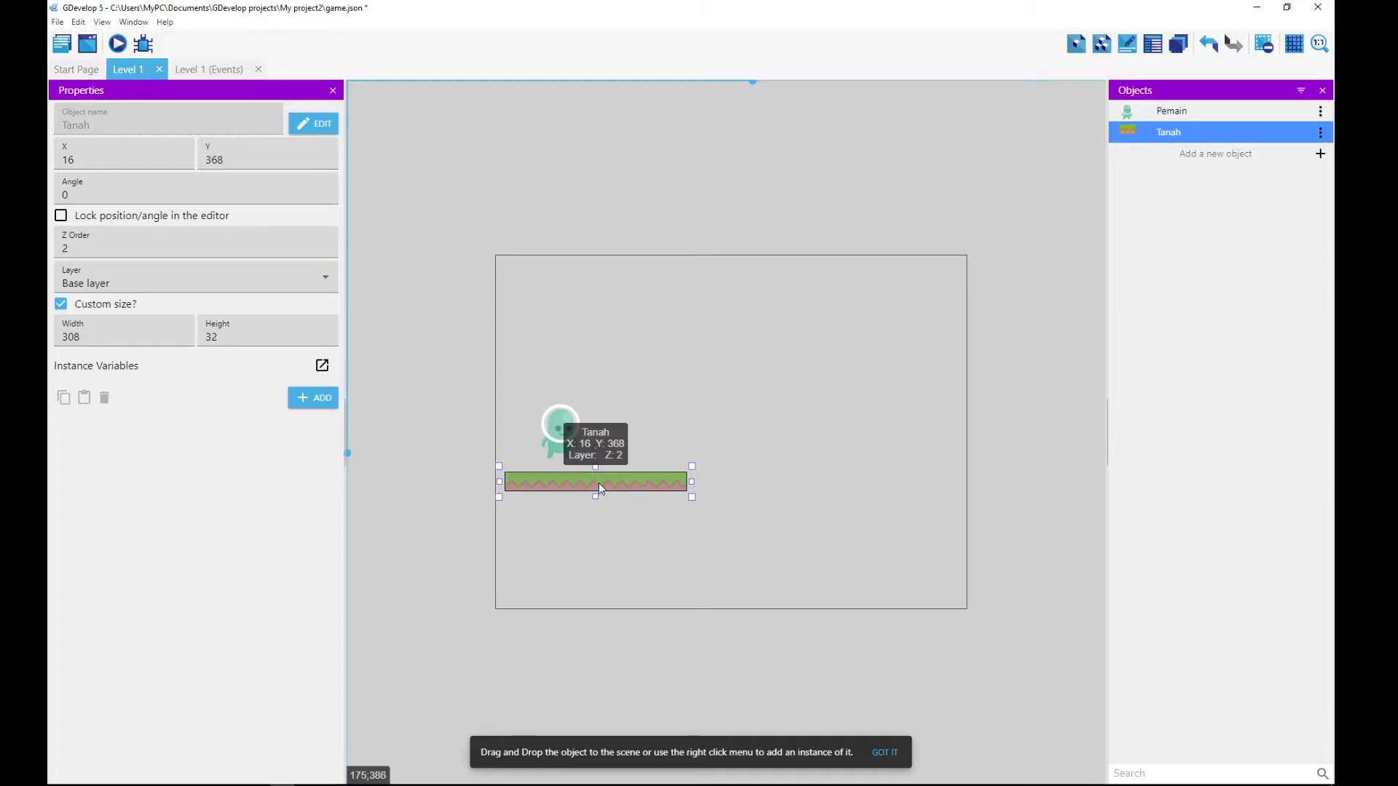
mouse_move(598, 483)
left_mouse_down()
mouse_move(727, 467)
mouse_move(602, 486)
left_mouse_up()
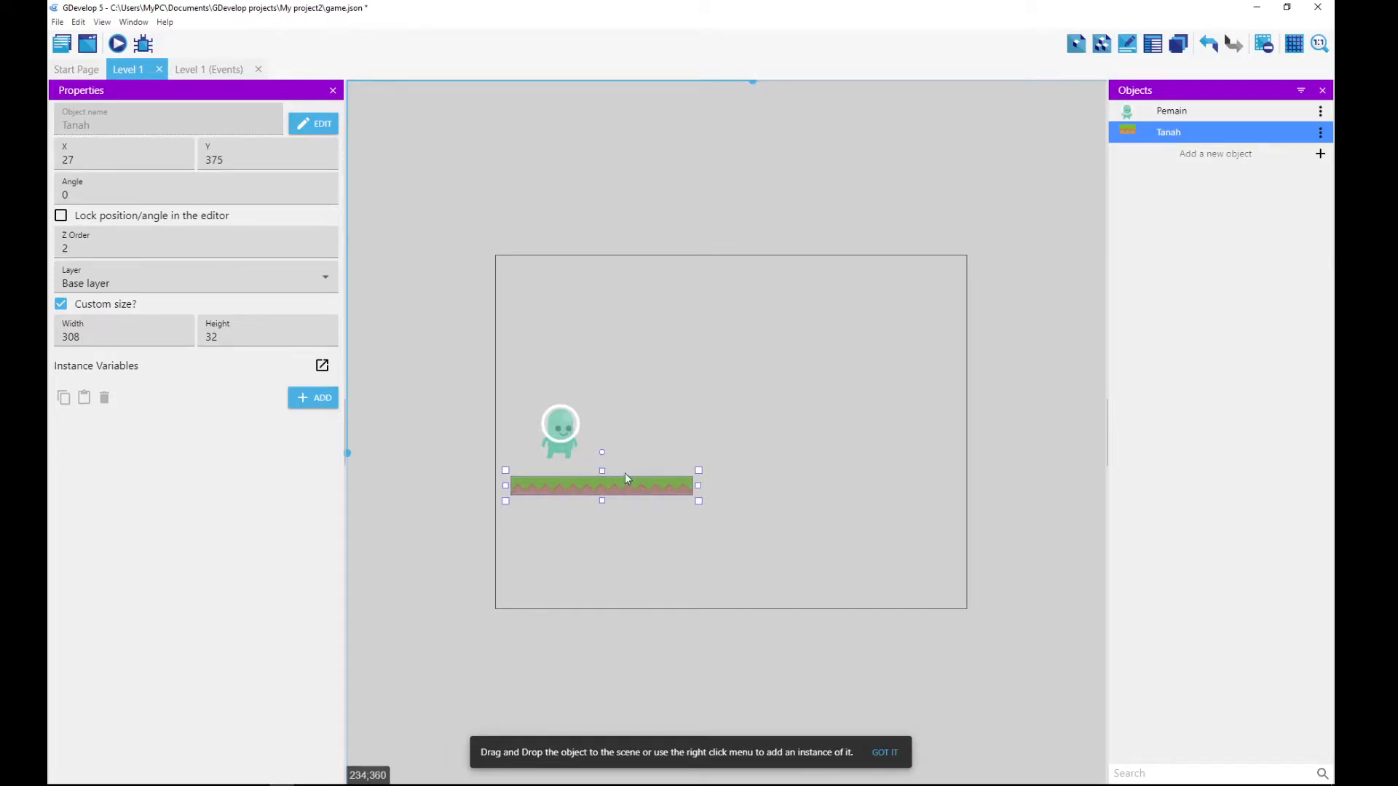
Step: Duplicate the Tanah platform, add a third one, and arrange all three as steps rising toward the right edge of the game frame
left_click_drag(636, 484, 790, 414, "ctrl")
left_click(793, 458)
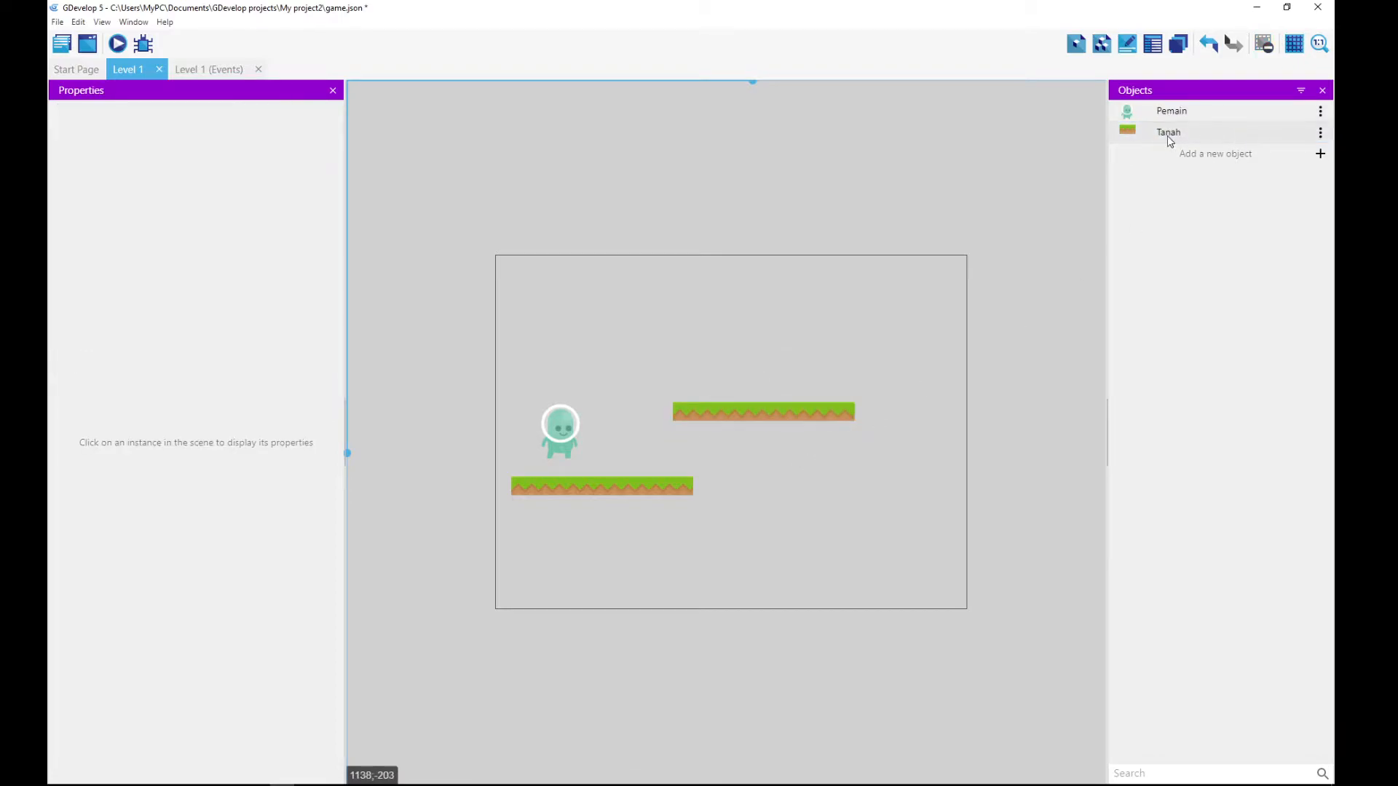
left_click_drag(1167, 132, 1008, 339)
mouse_move(680, 412)
left_mouse_down()
mouse_move(684, 438)
mouse_move(688, 400)
mouse_move(692, 436)
left_mouse_up()
left_click_drag(887, 353, 886, 386)
left_click(900, 452)
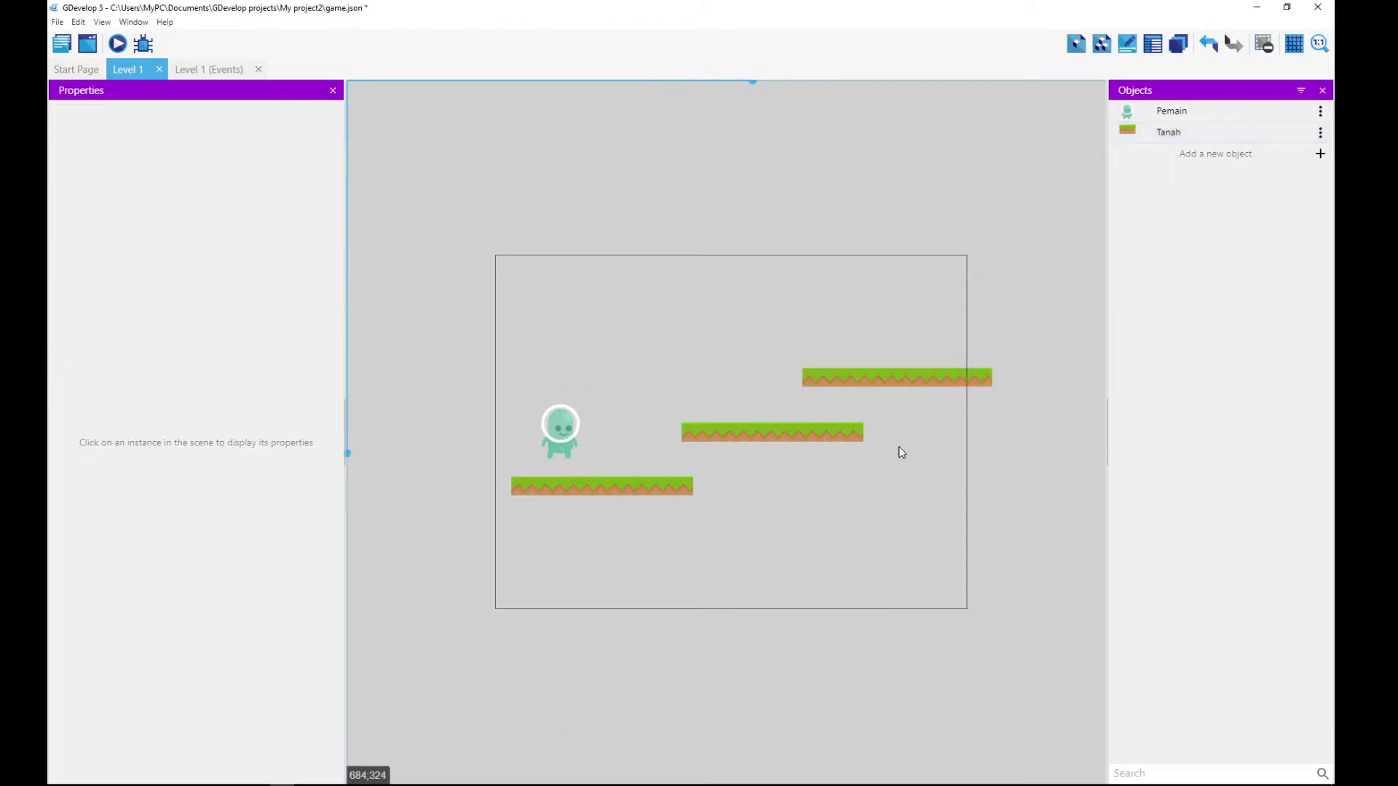
left_click(964, 377)
left_click(1031, 478)
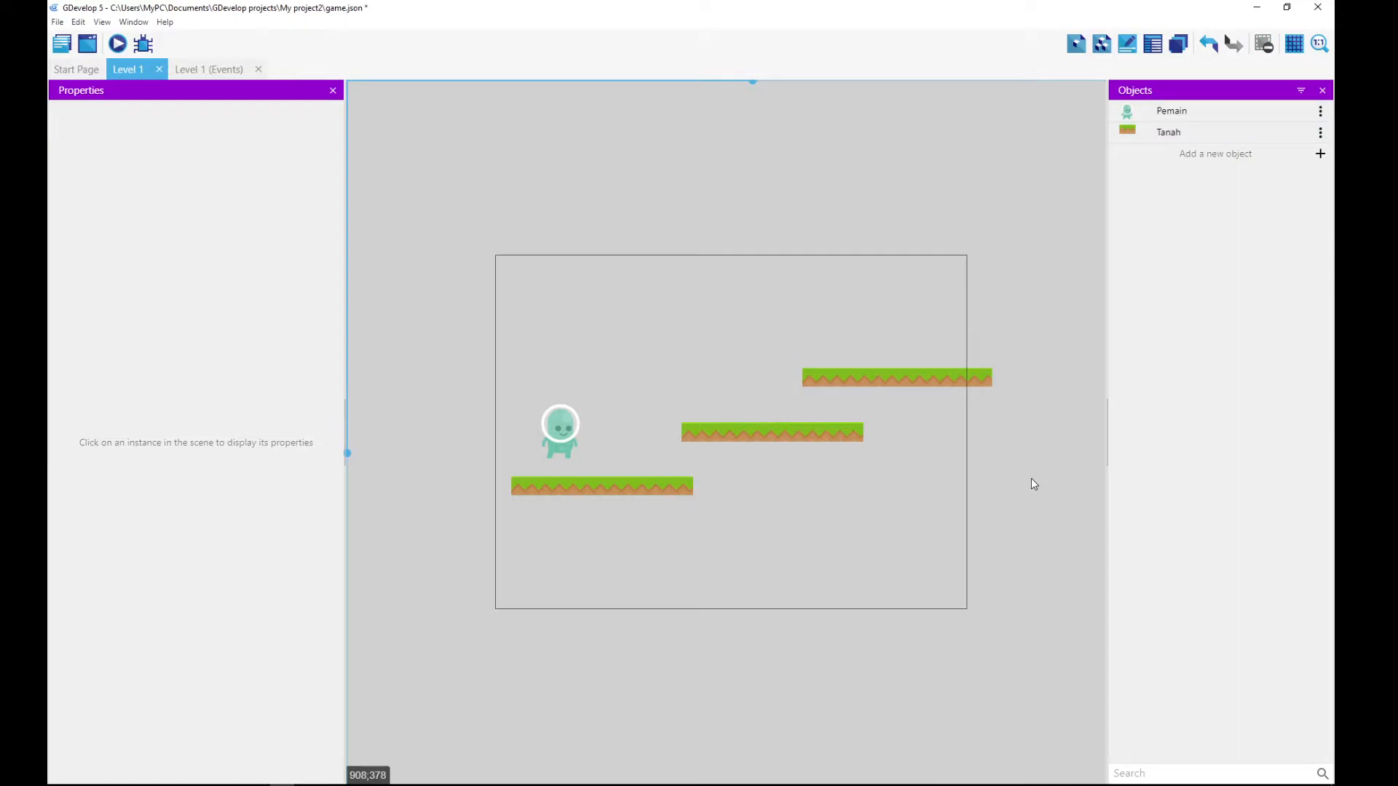
Step: Run a preview of the Level 1 scene, reposition the preview window and switch back to the GDevelop editor
left_click(118, 45)
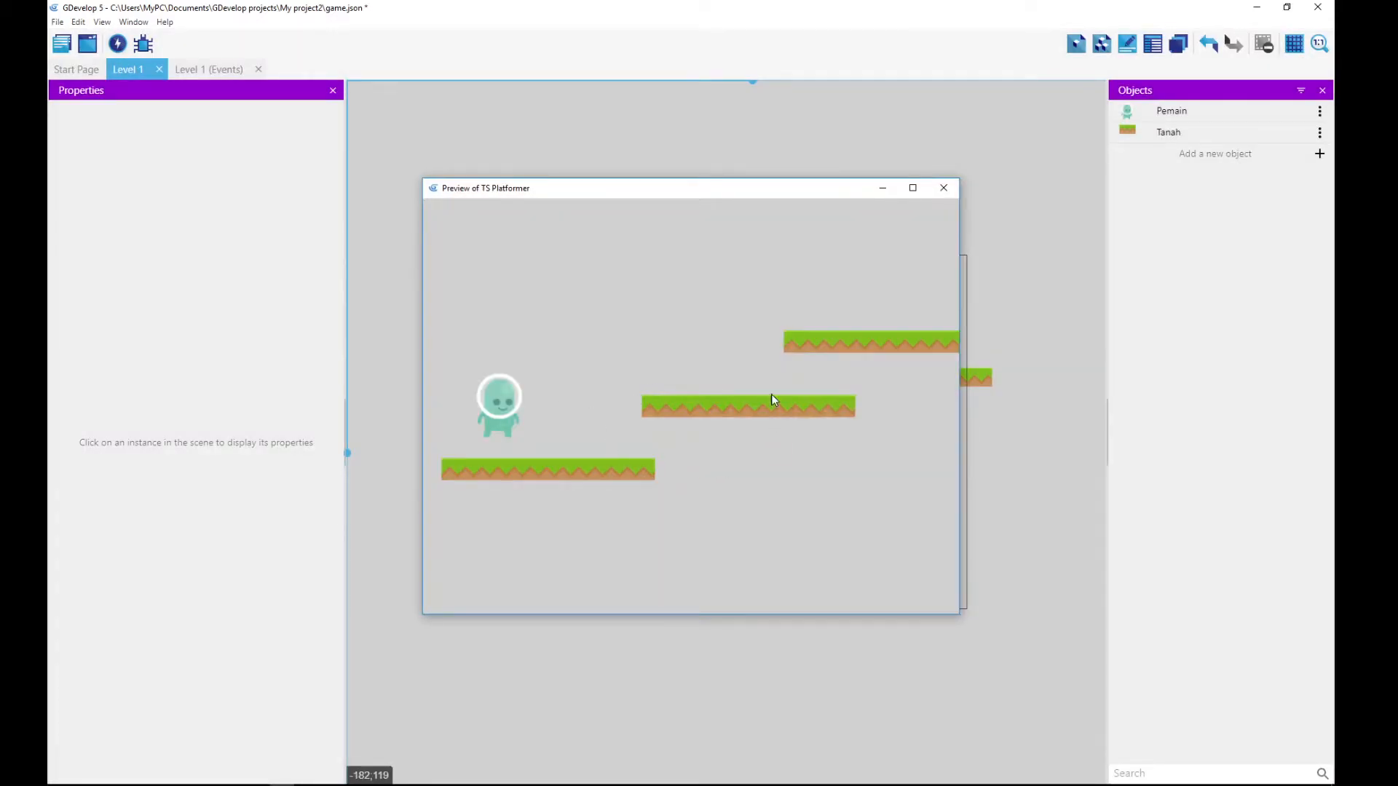
mouse_move(665, 203)
left_mouse_down()
mouse_move(579, 190)
mouse_move(847, 138)
mouse_move(757, 198)
mouse_move(682, 195)
left_mouse_up()
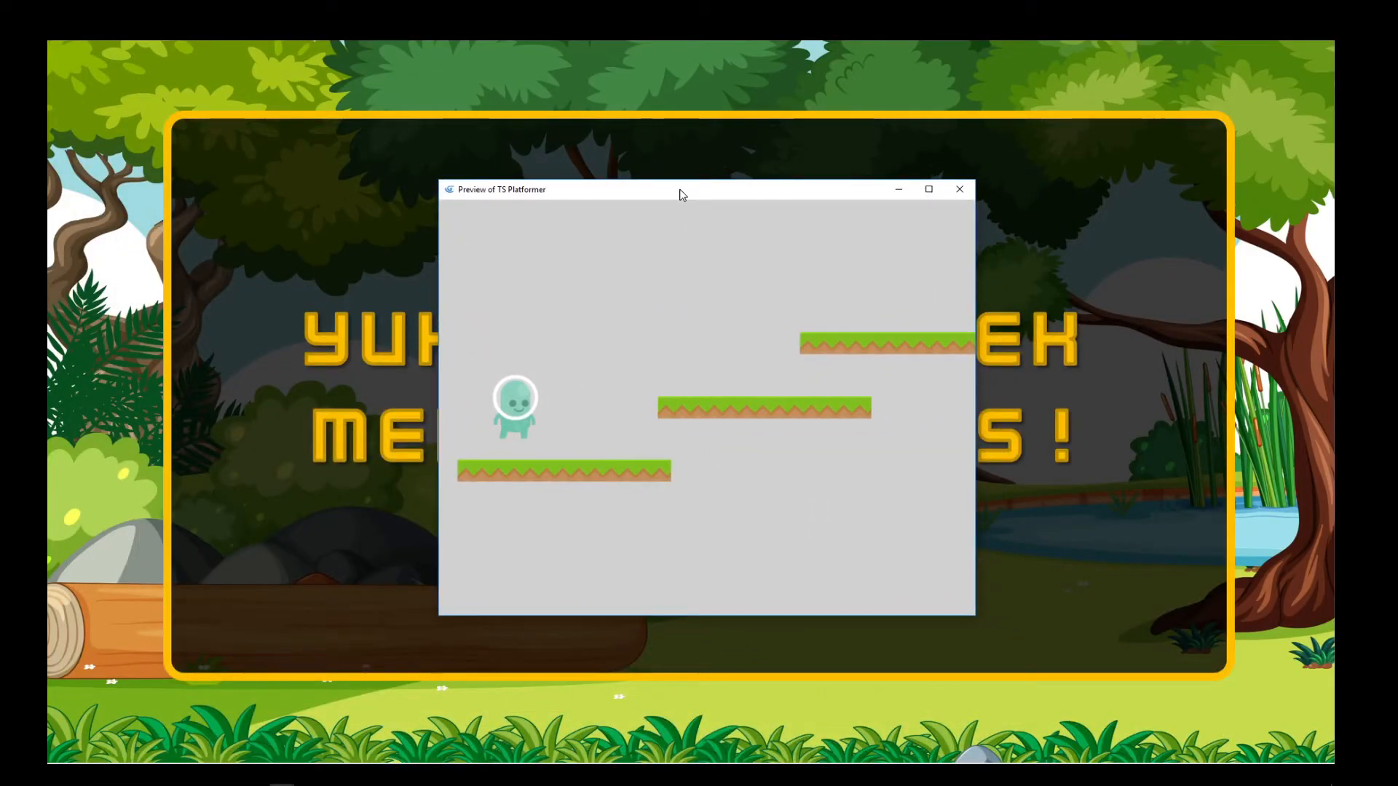
key("alt+Tab")
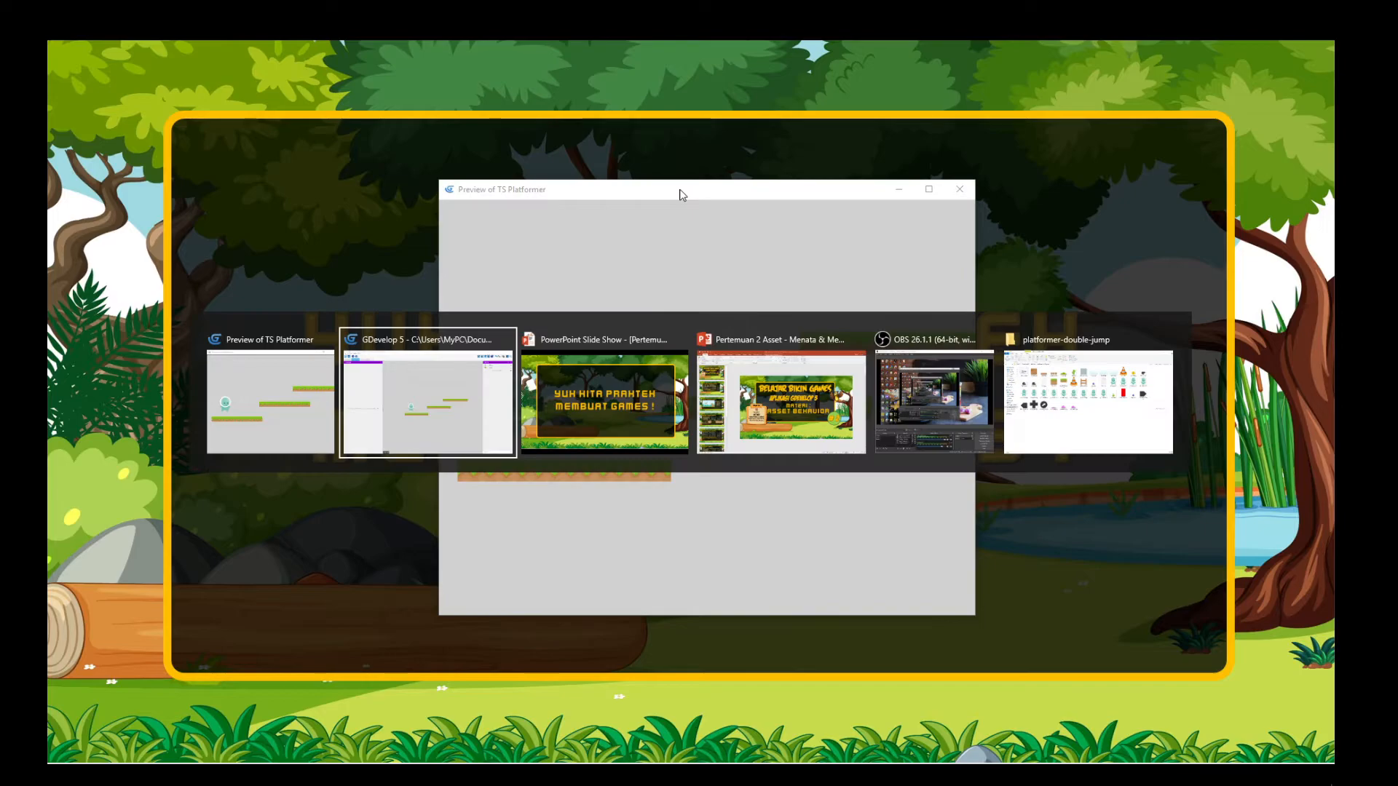
left_click(444, 416)
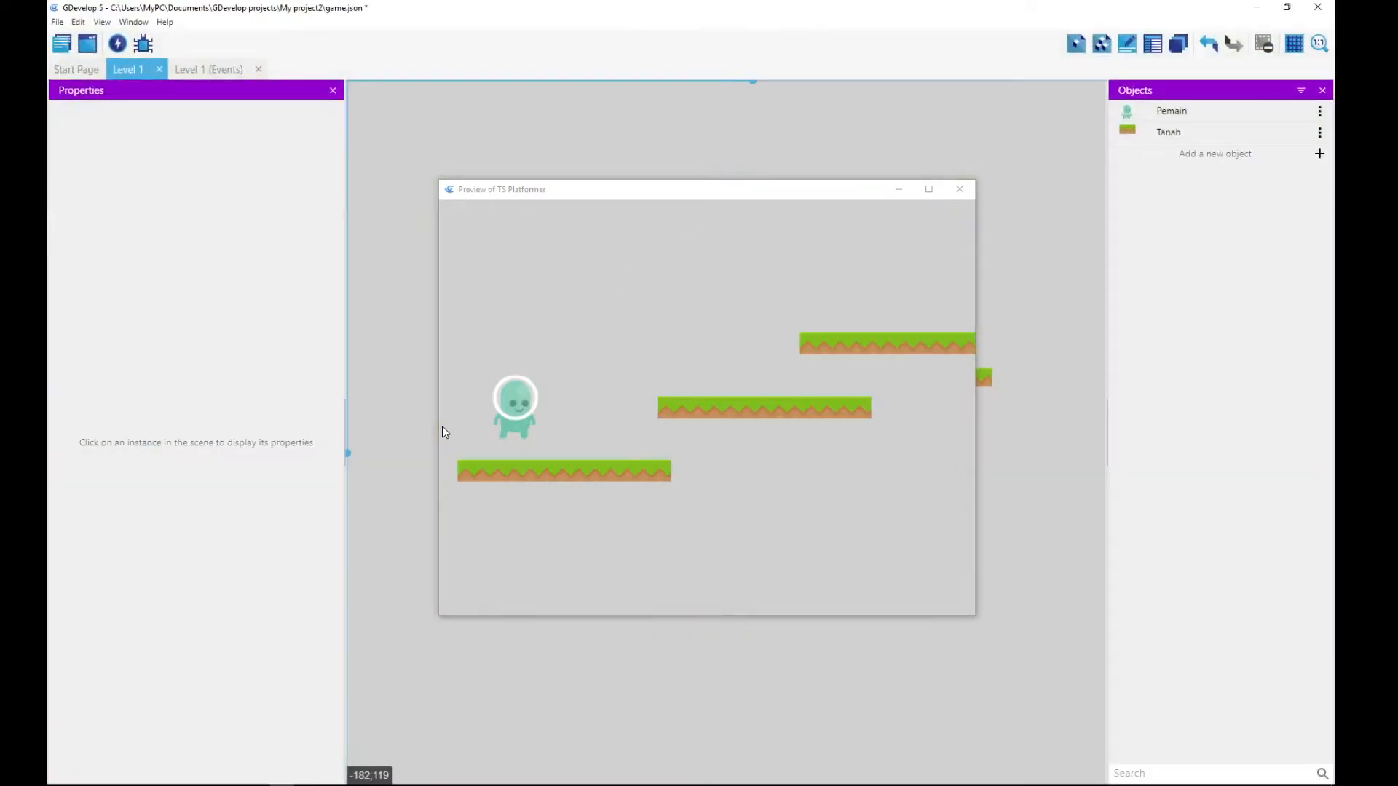
Step: Reposition the game preview window over the editor, inspect the scene in it and close the preview
left_click_drag(718, 193, 745, 208)
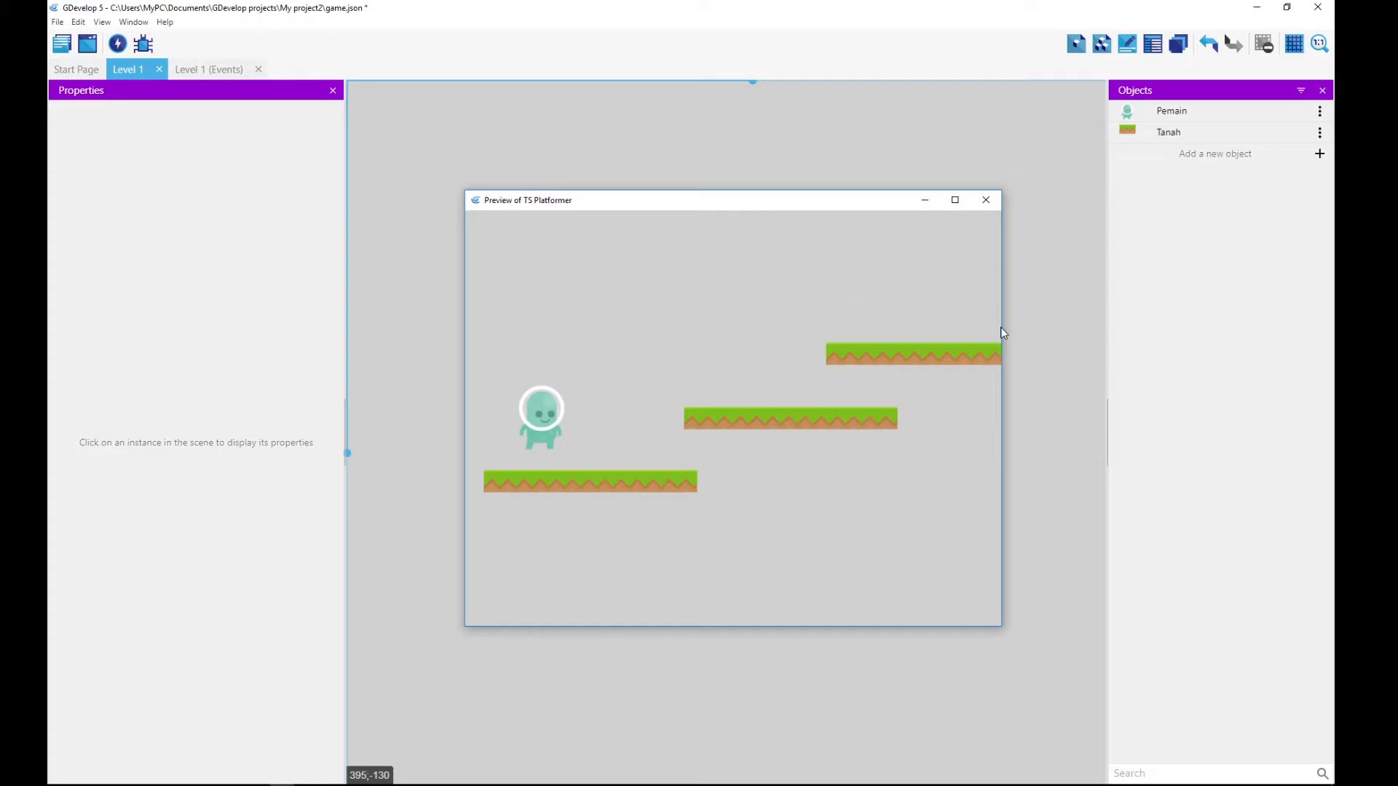
left_click_drag(772, 207, 738, 229)
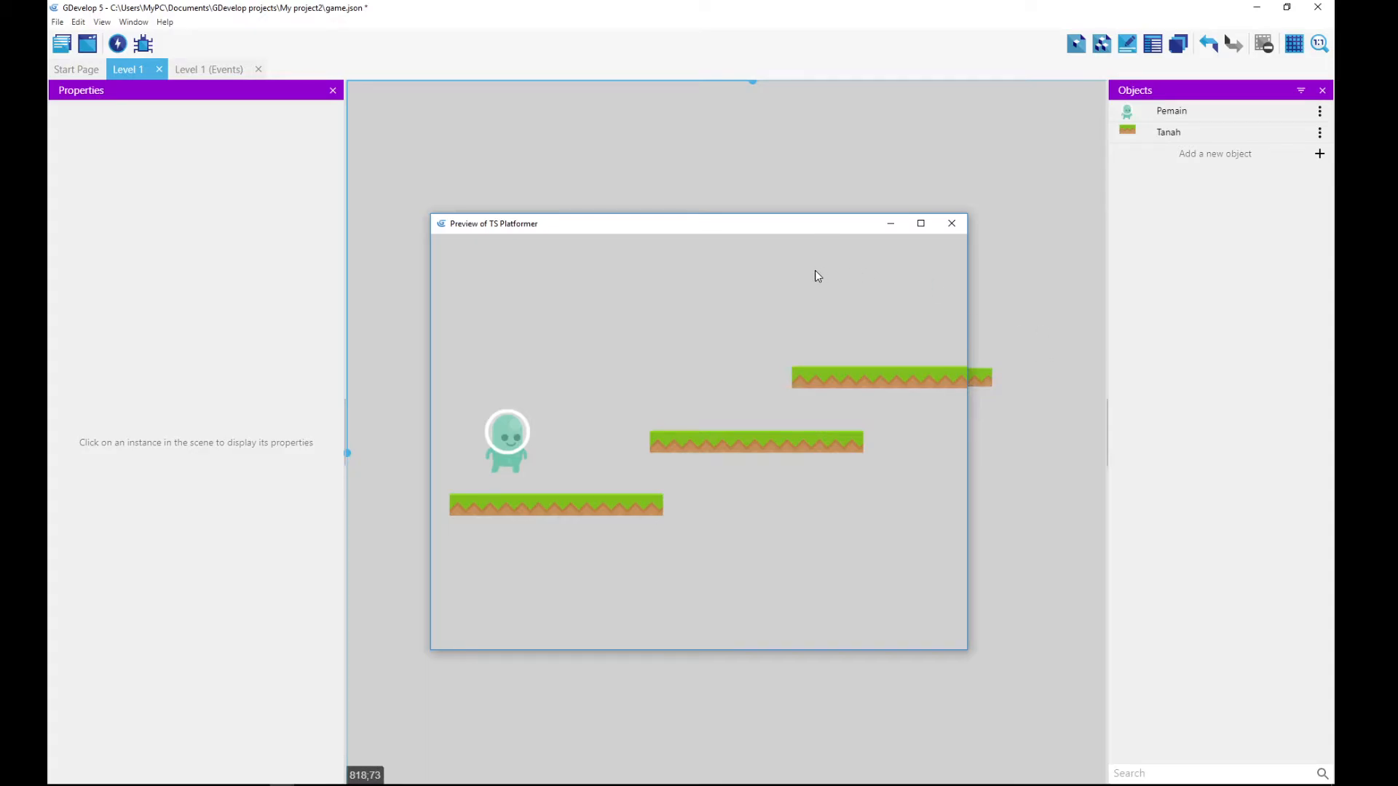
left_click_drag(687, 230, 702, 167)
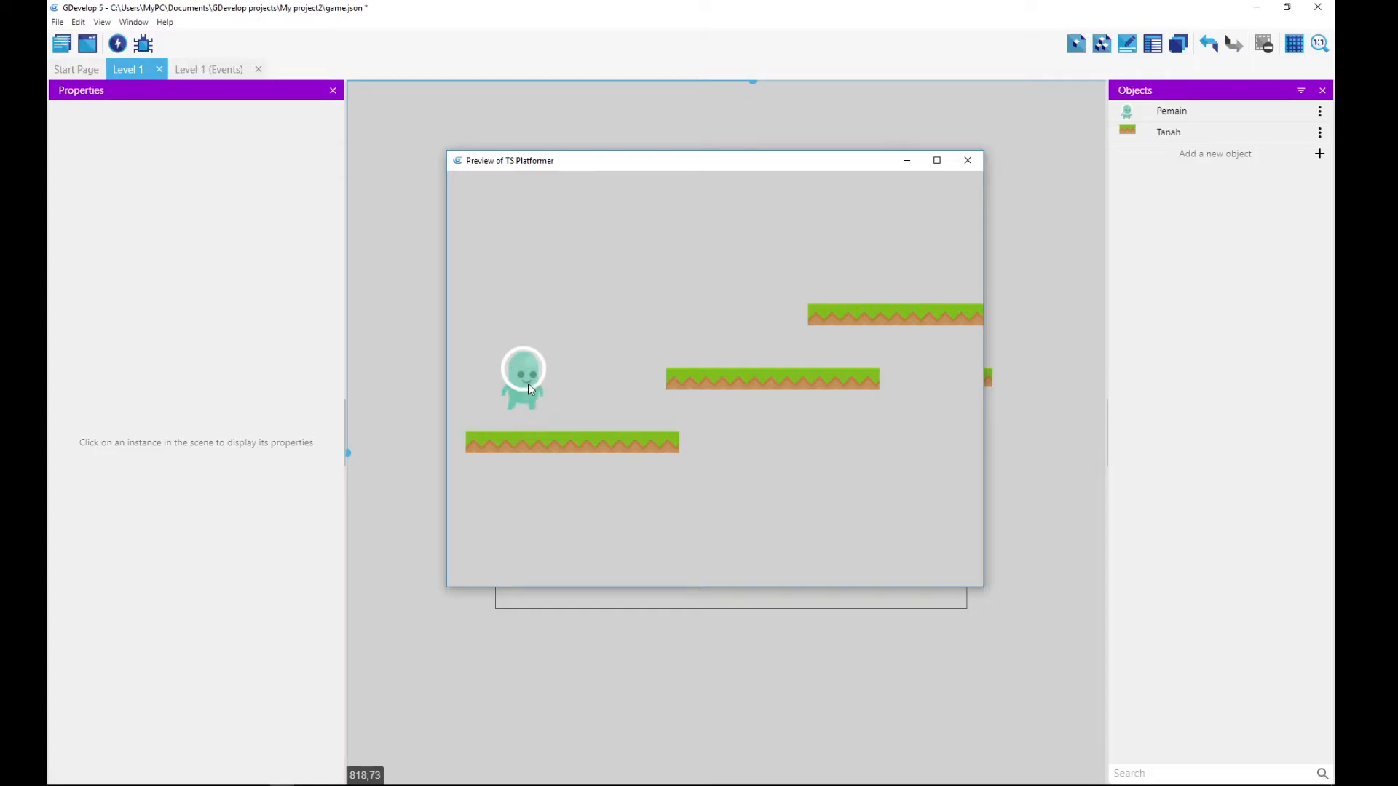
left_click(968, 161)
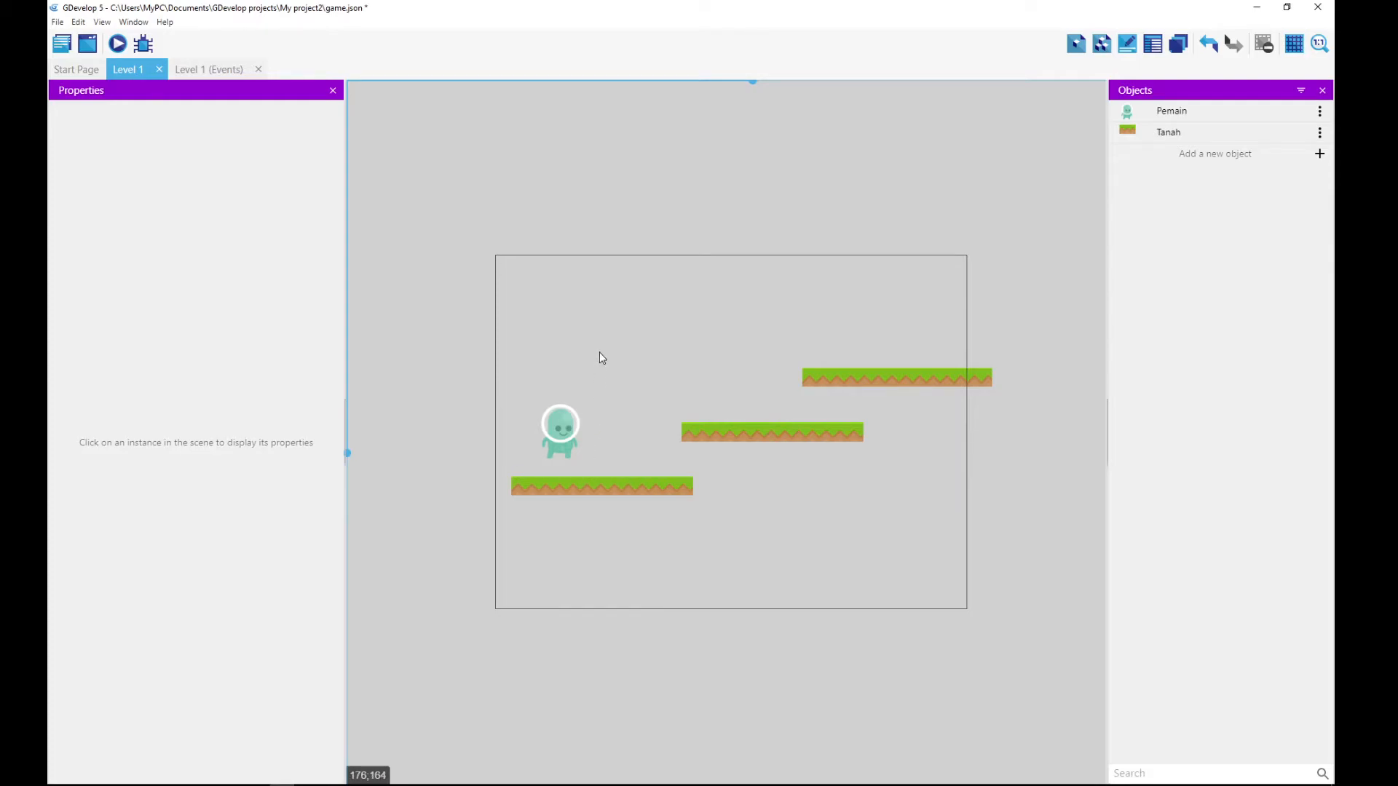
Step: Add the Platformer character behavior to the Pemain object with its default settings and apply it
left_click(570, 429)
left_click(641, 173)
left_click(571, 447)
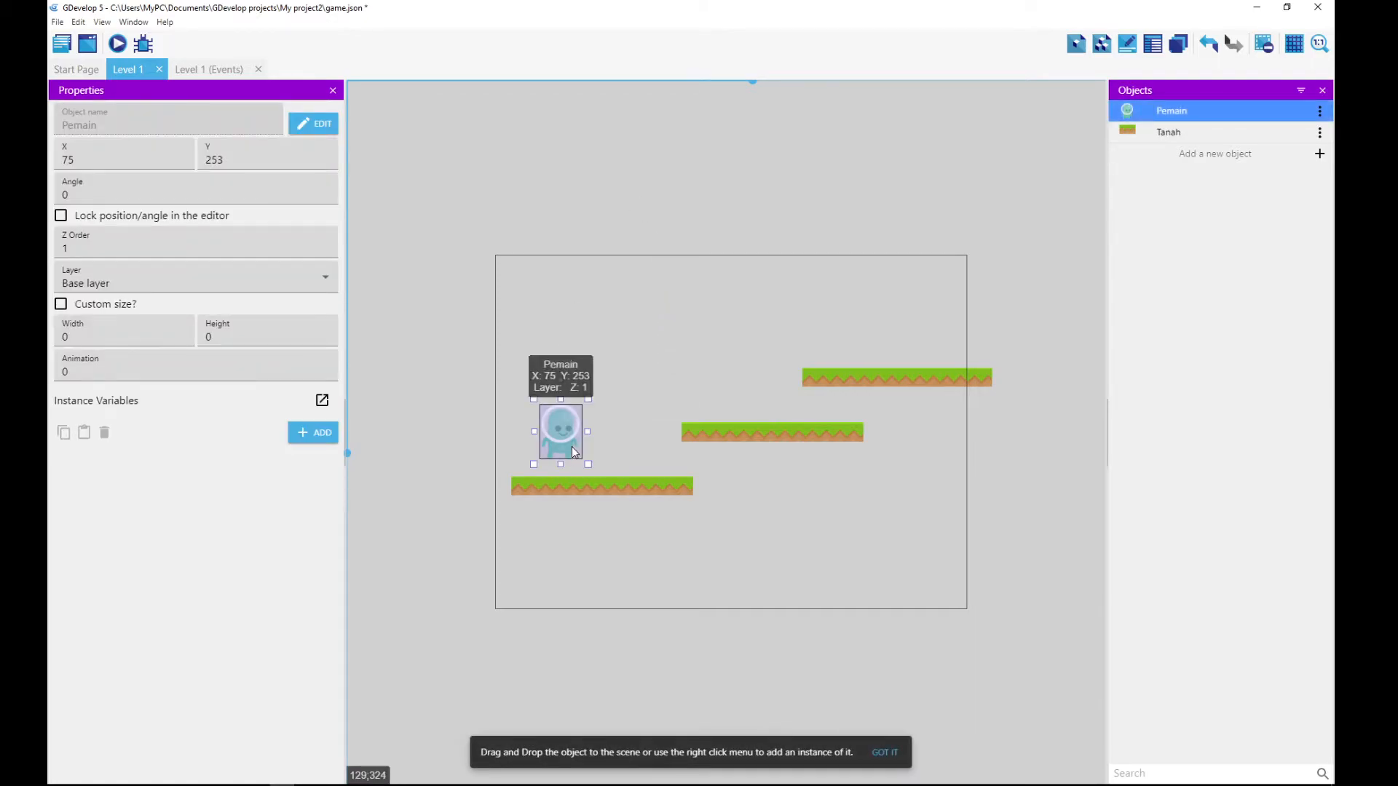
left_click(1320, 113)
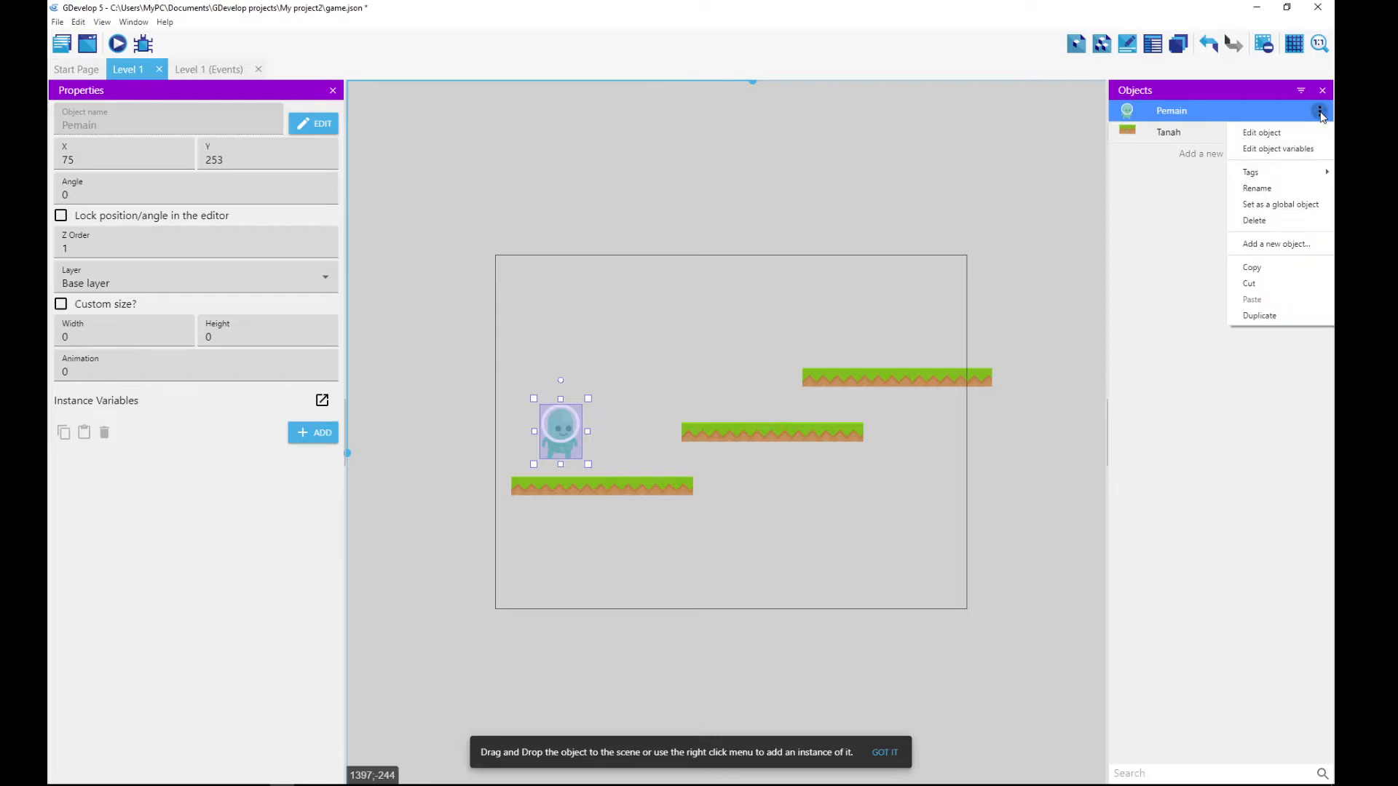
left_click(1285, 133)
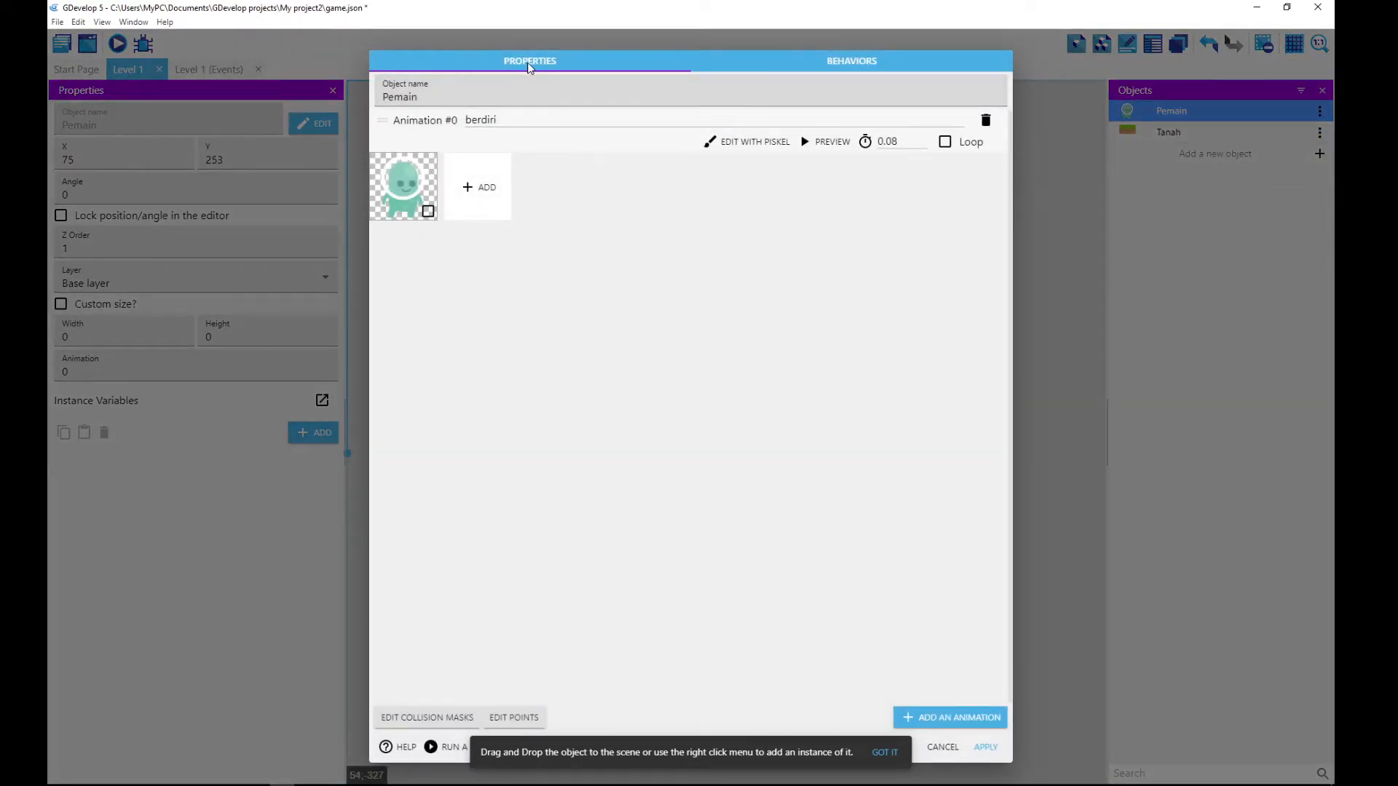
left_click(864, 64)
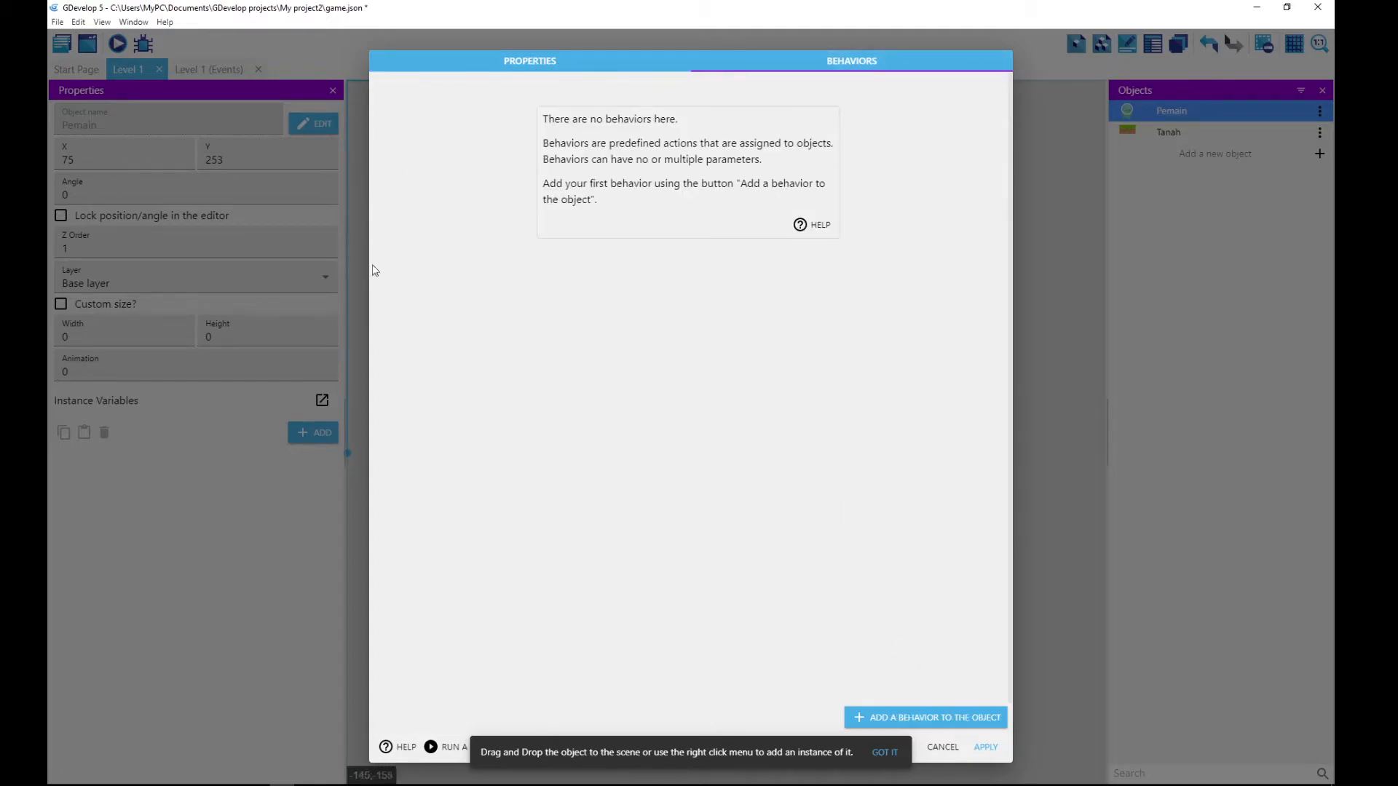
left_click(936, 717)
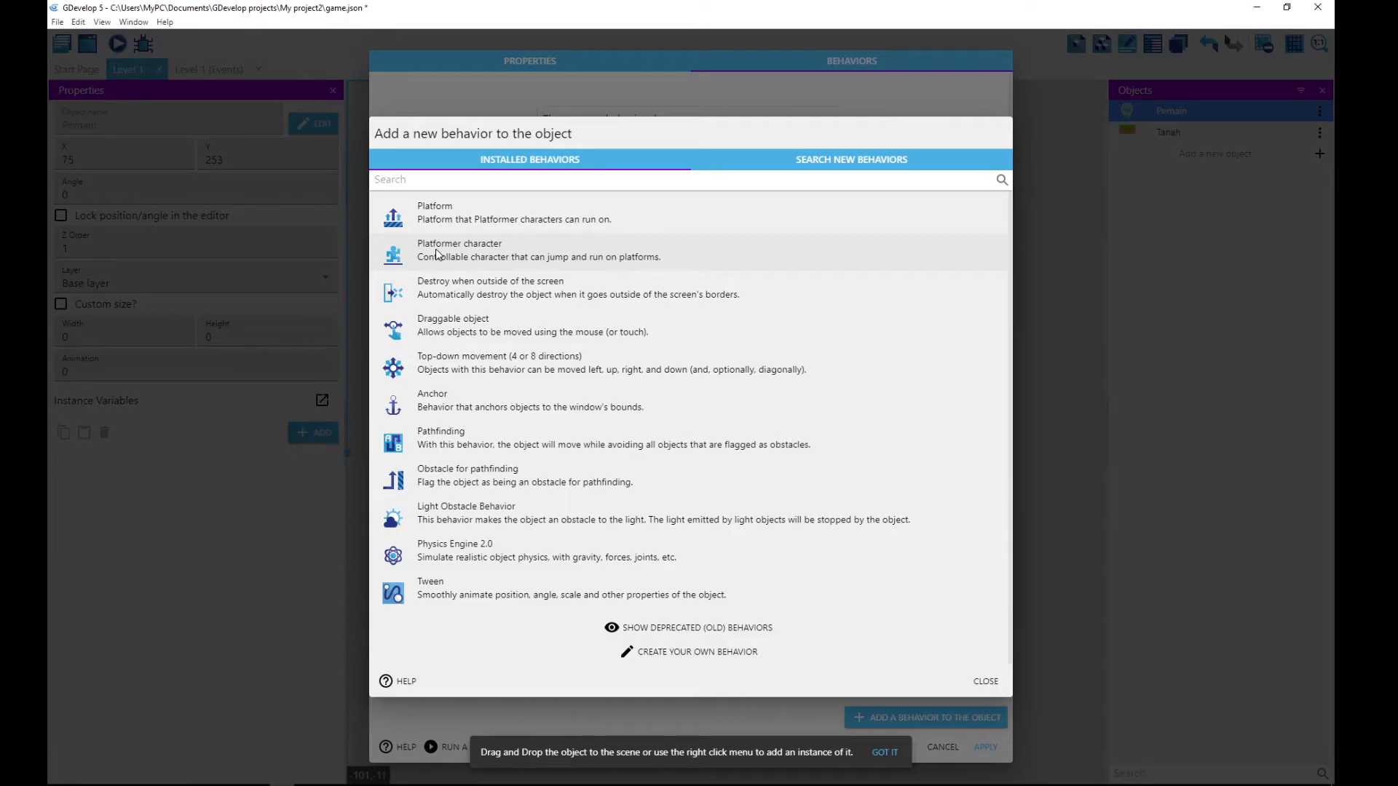
left_click(485, 256)
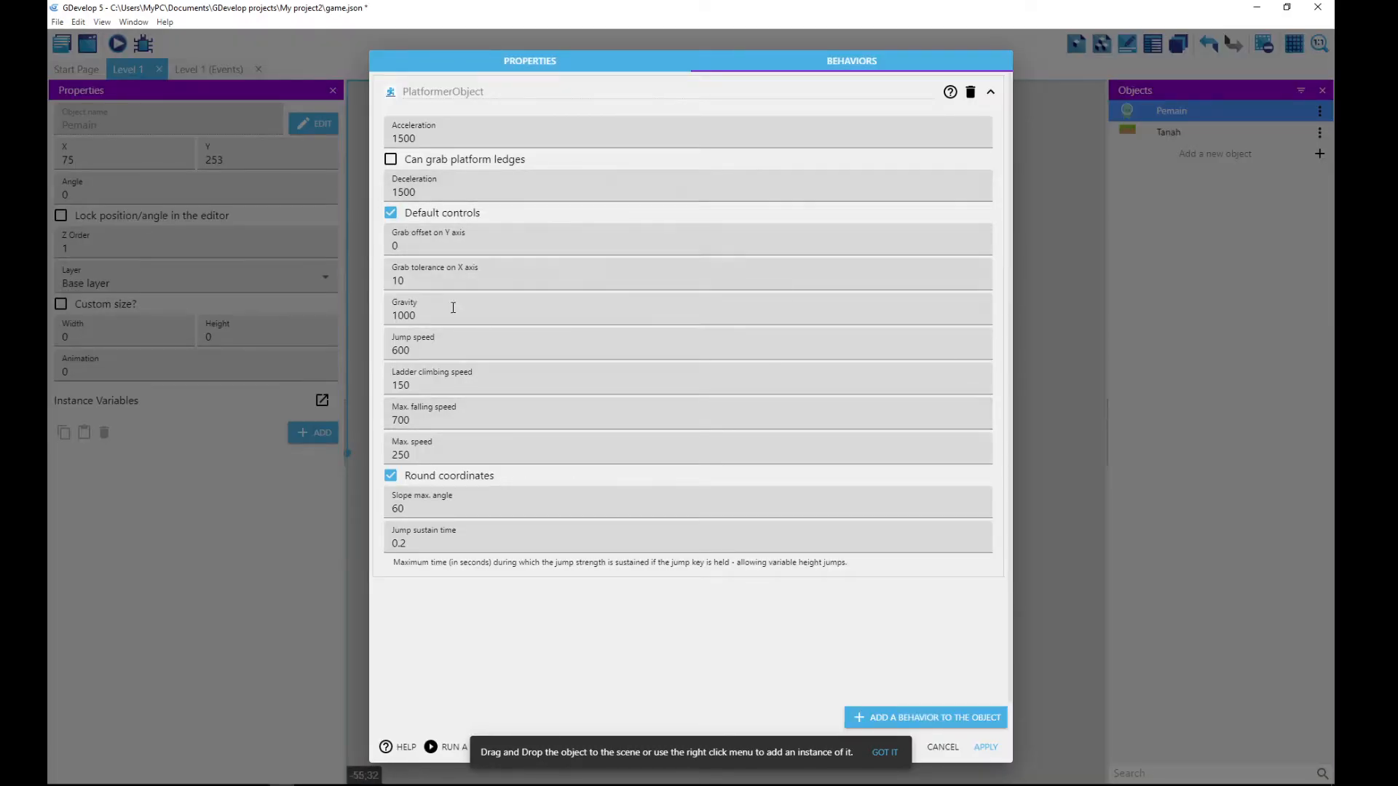
left_click(985, 747)
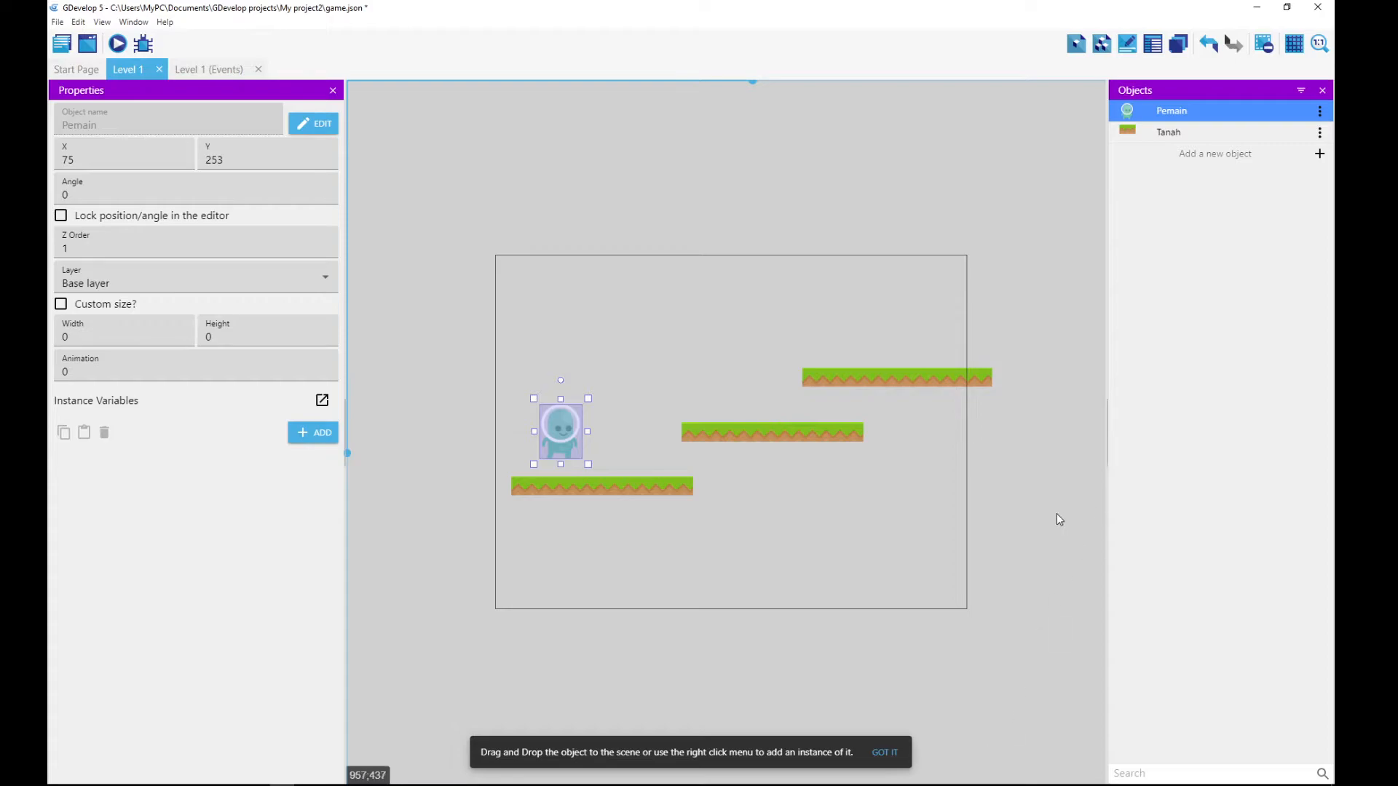
Step: Raise the Pemain sprite above the lowest platform to about X 82, Y 150, and run a brief preview of the scene
left_click(546, 197)
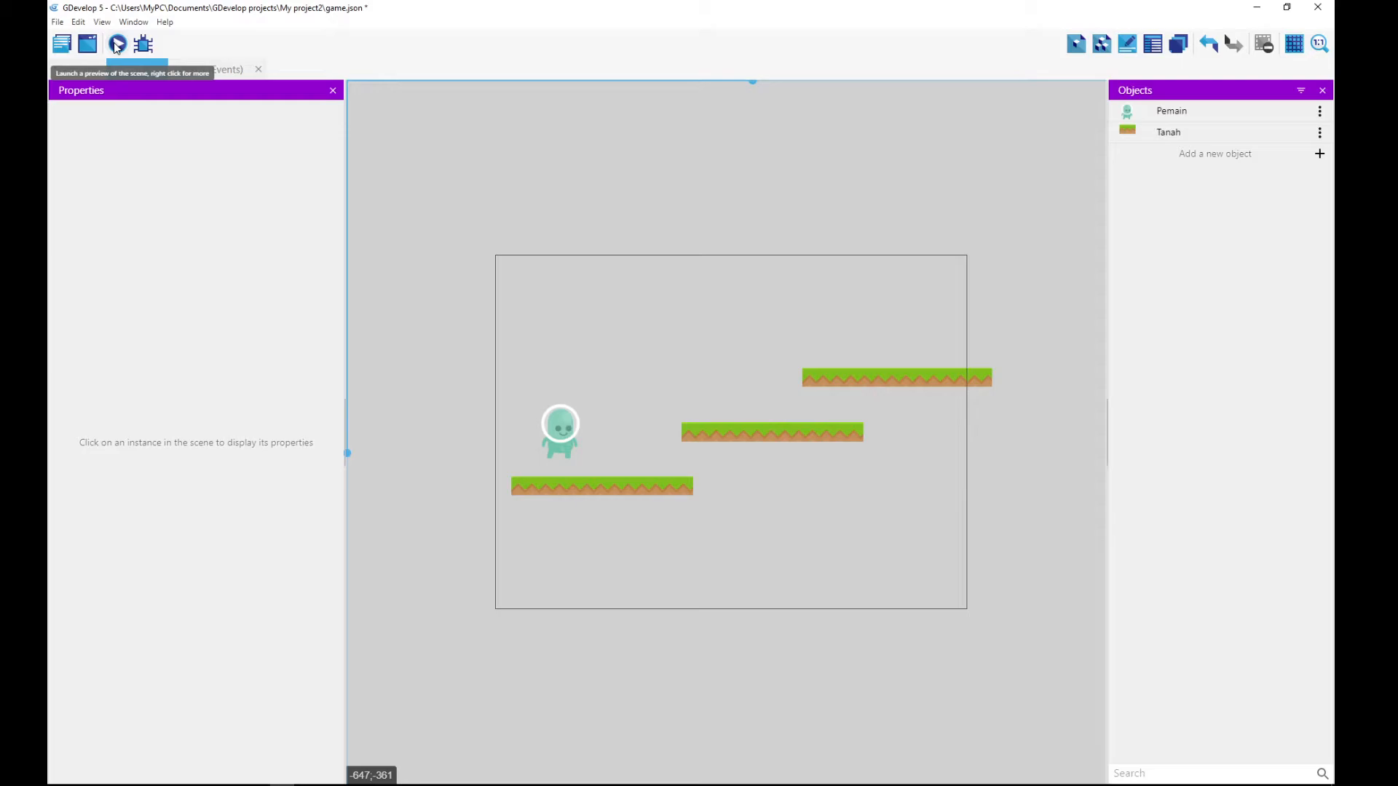
left_click_drag(553, 435, 561, 374)
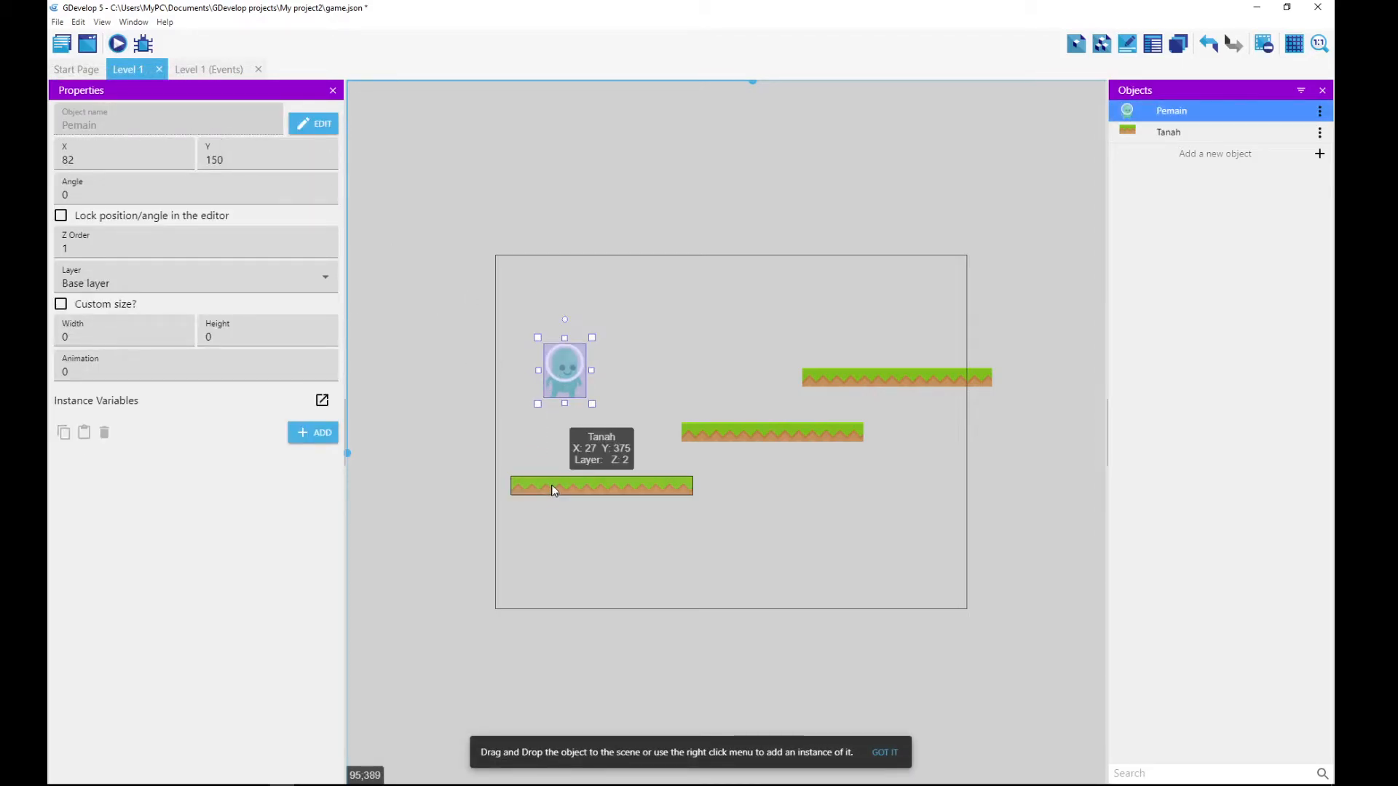
left_click(117, 45)
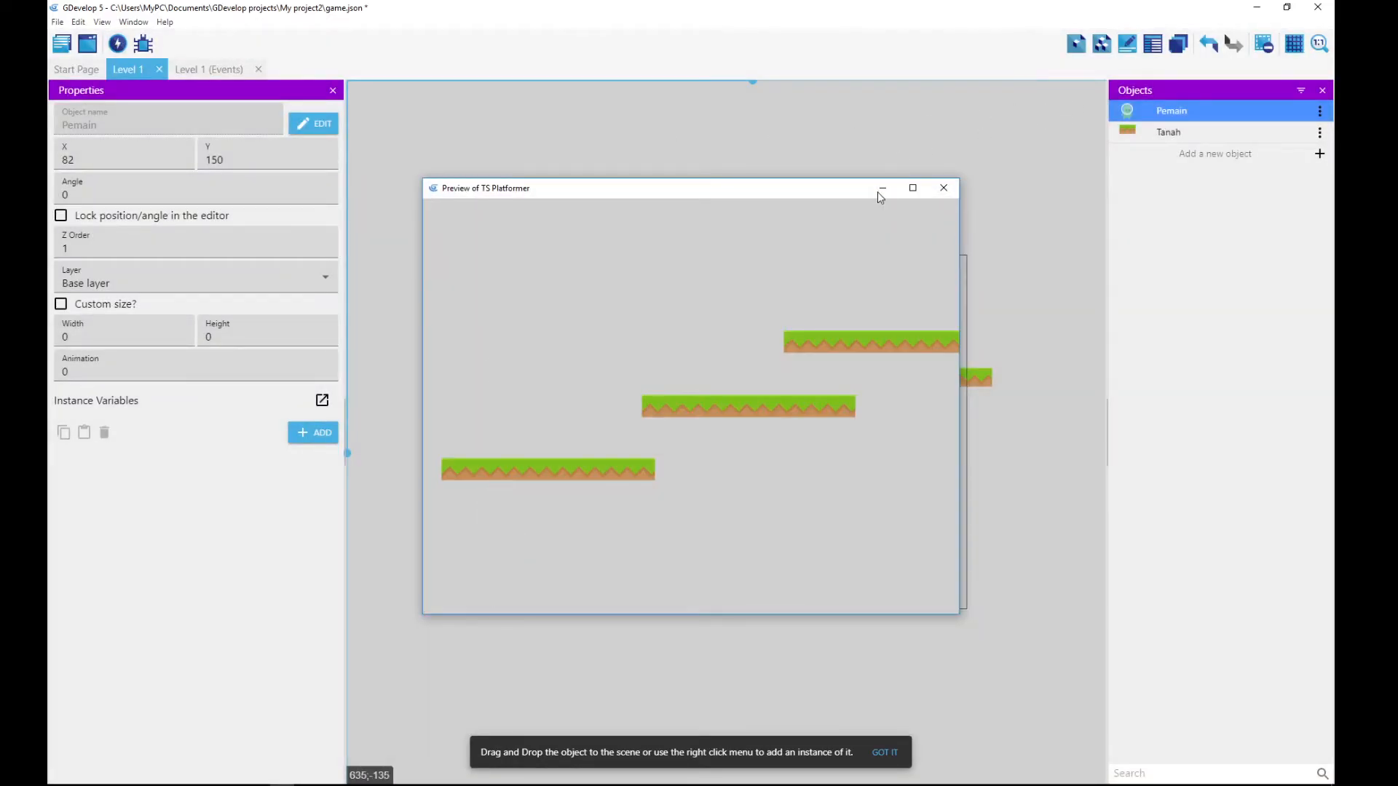
left_click(943, 191)
left_click(559, 209)
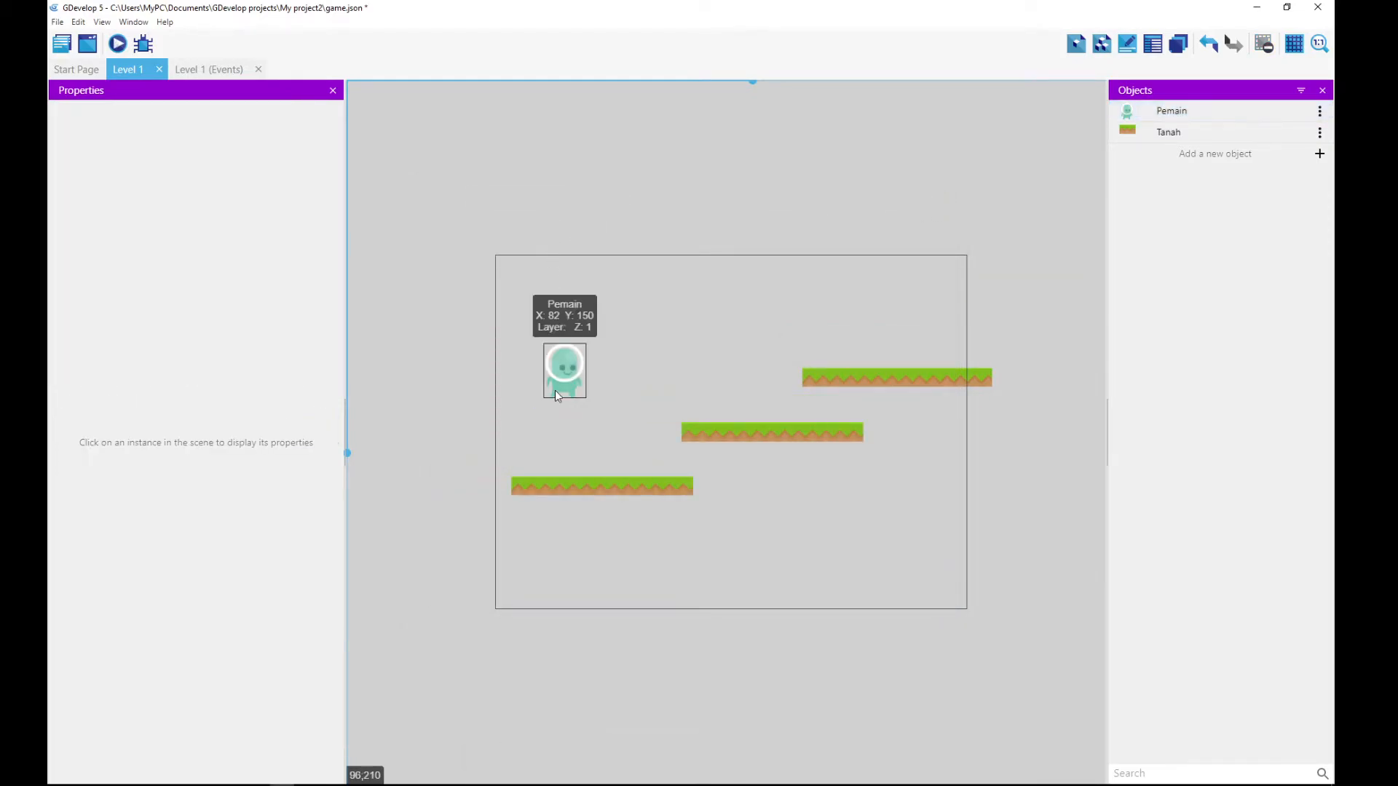
Step: Add the Platform behavior to the Tanah object, keeping its type as Platform, and apply it
left_click(571, 487)
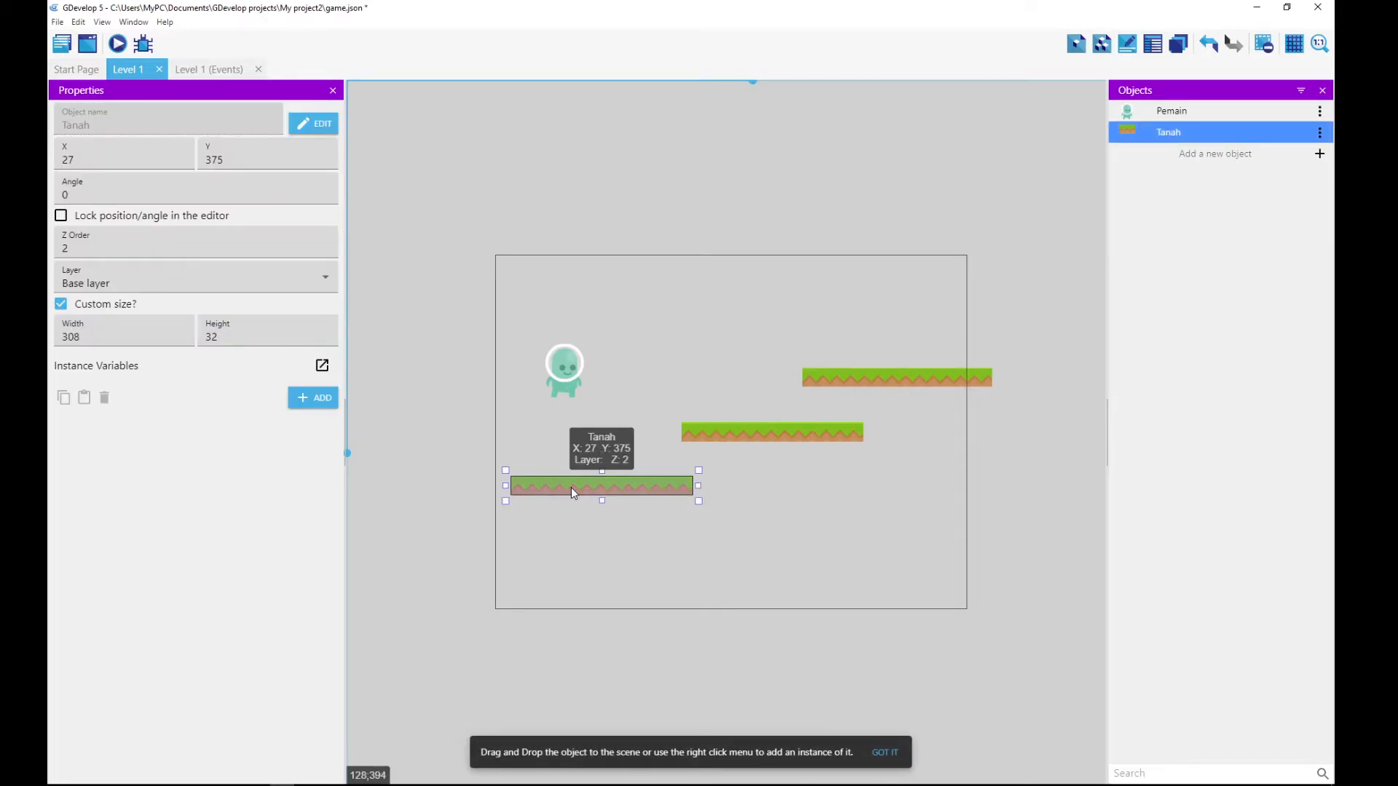
left_click(1320, 132)
left_click(1262, 154)
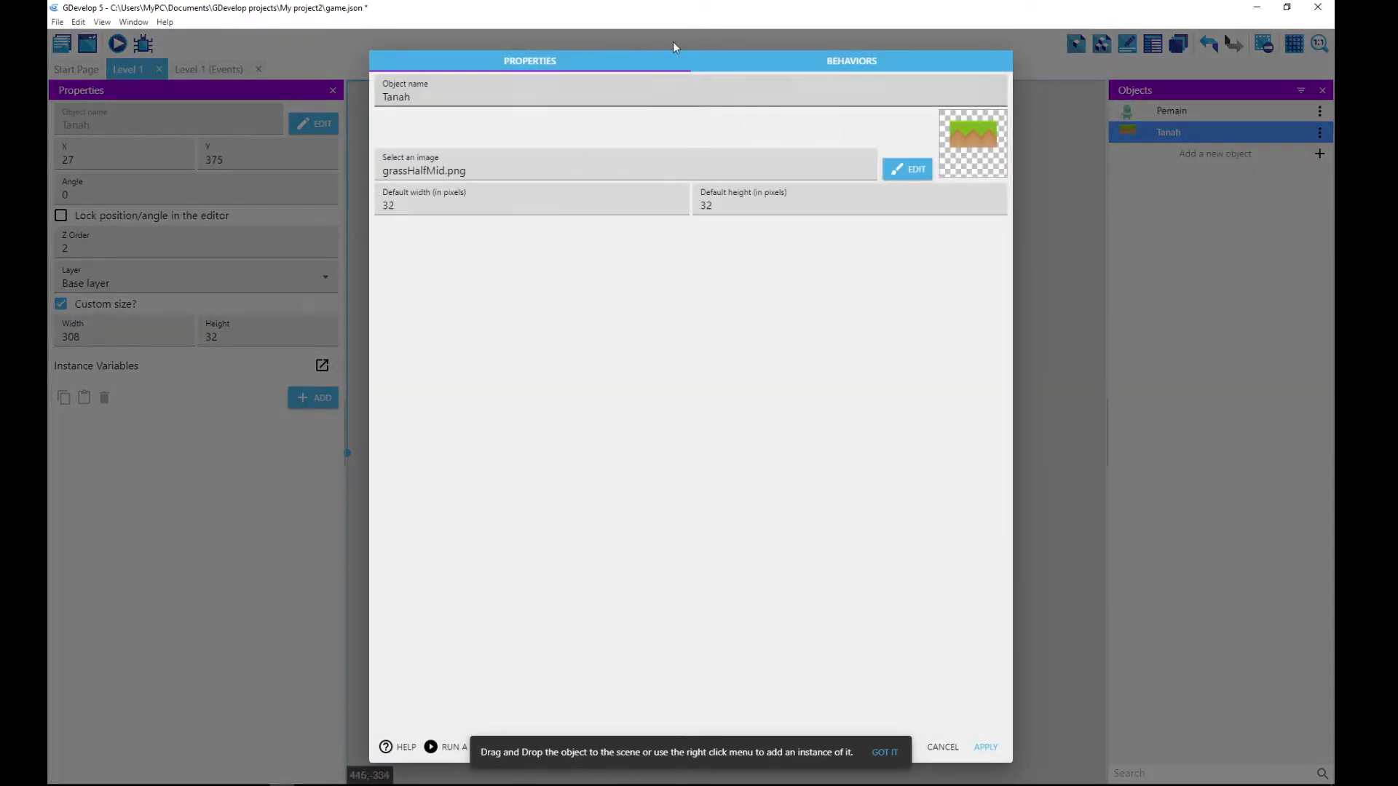
left_click(860, 63)
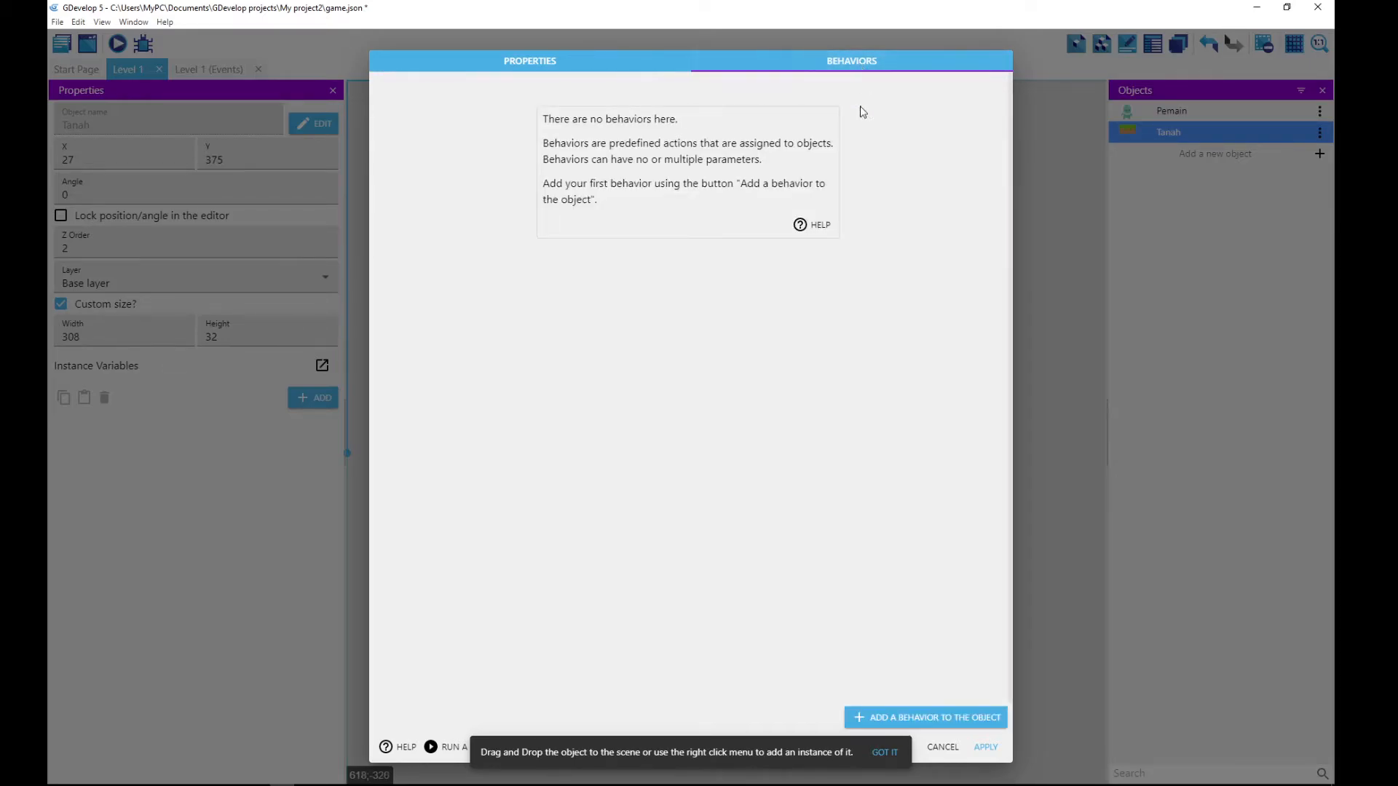
left_click(938, 718)
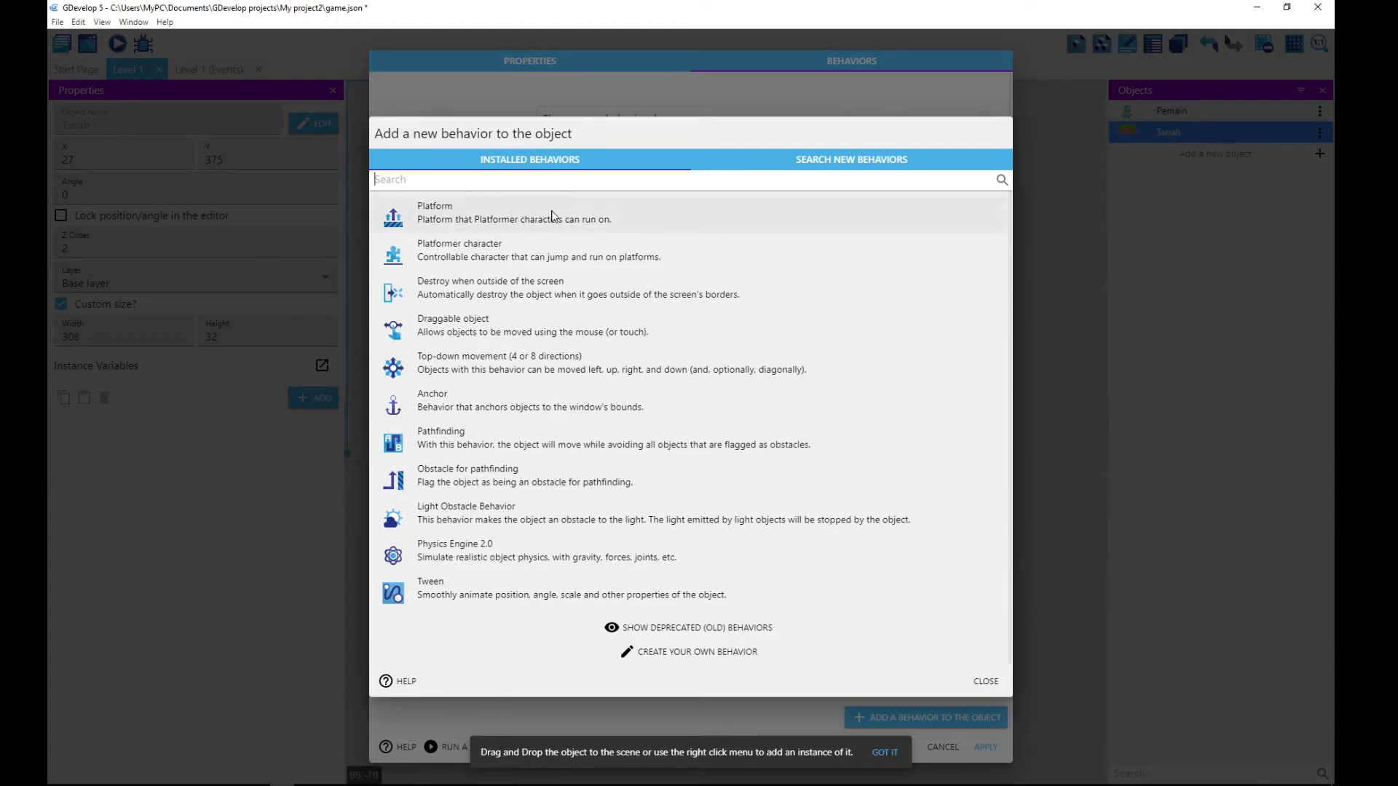
left_click(468, 222)
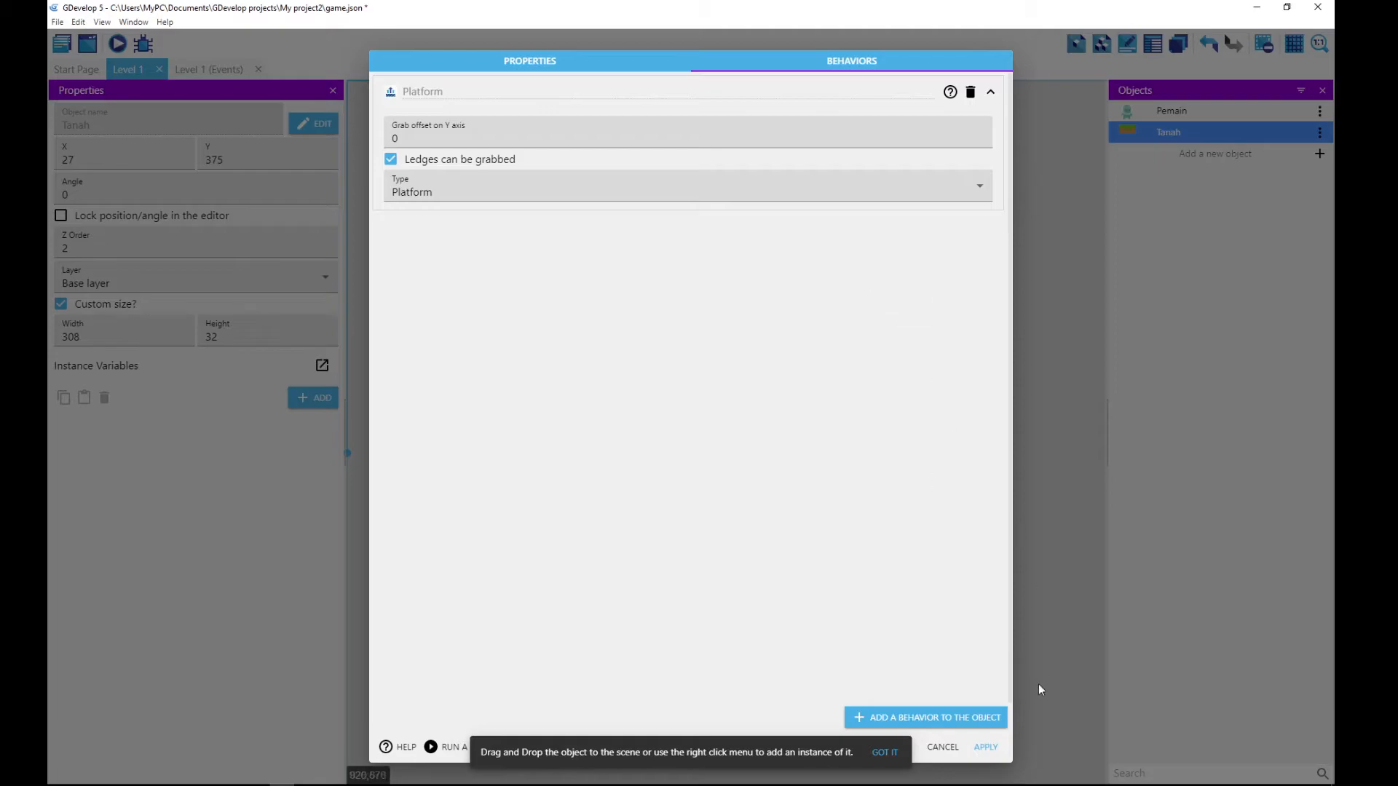
left_click(949, 198)
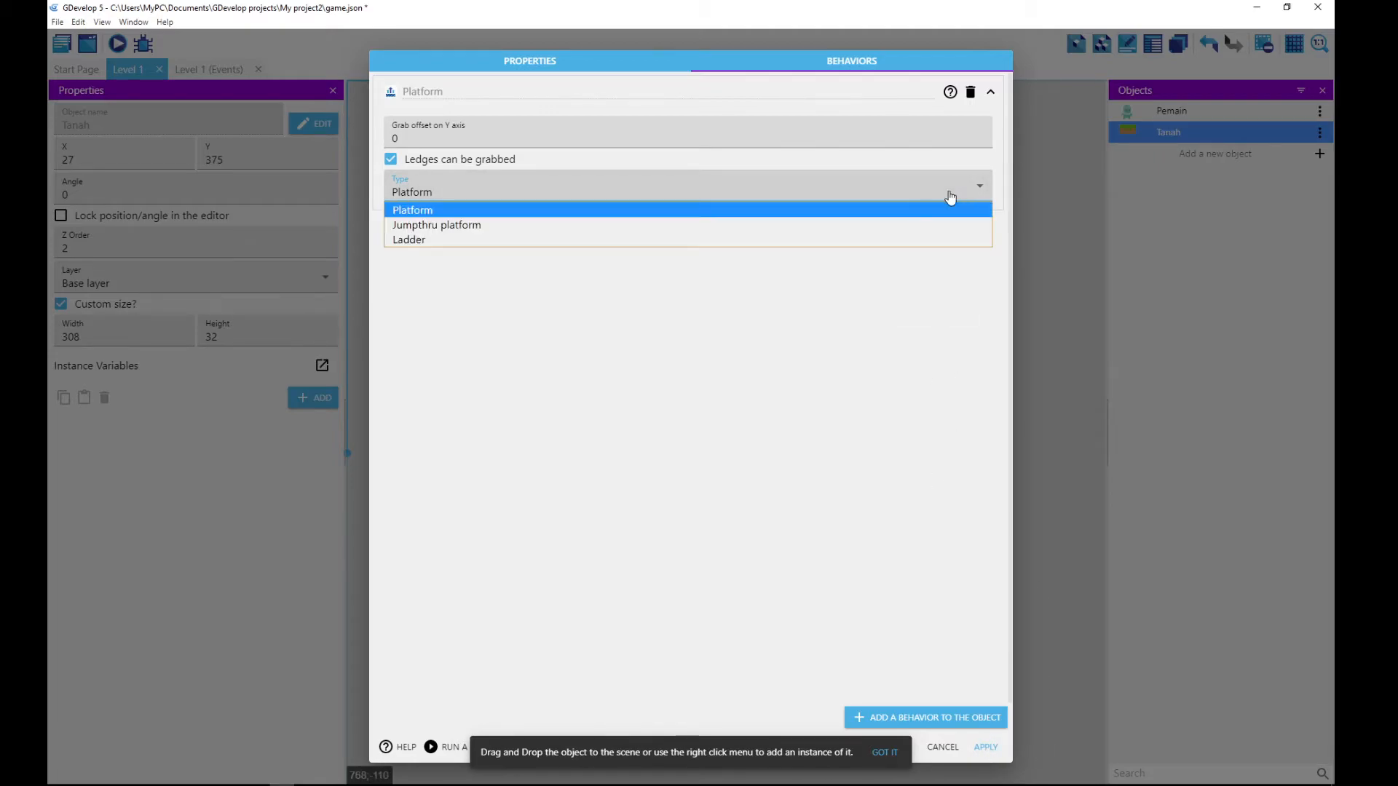
left_click(949, 198)
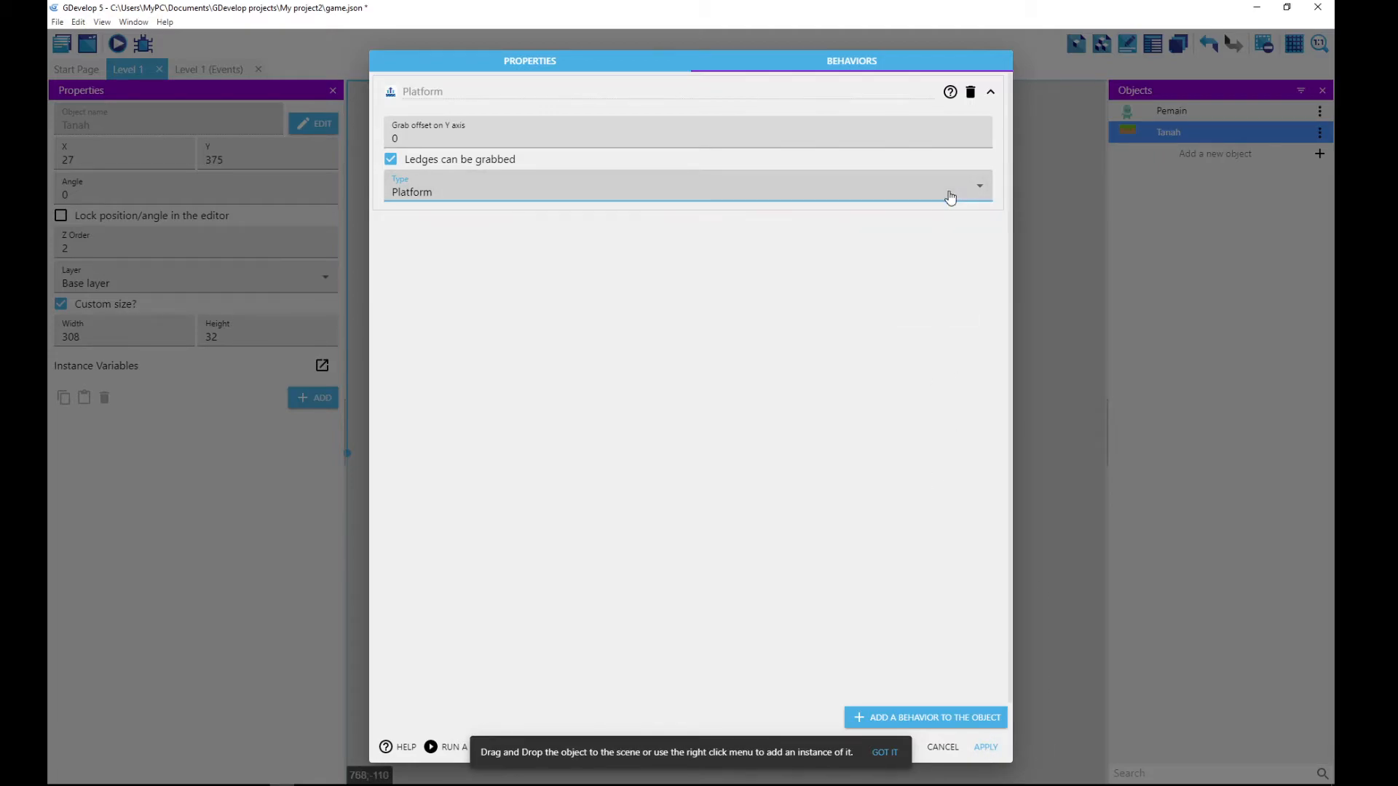
left_click(988, 749)
left_click(1015, 584)
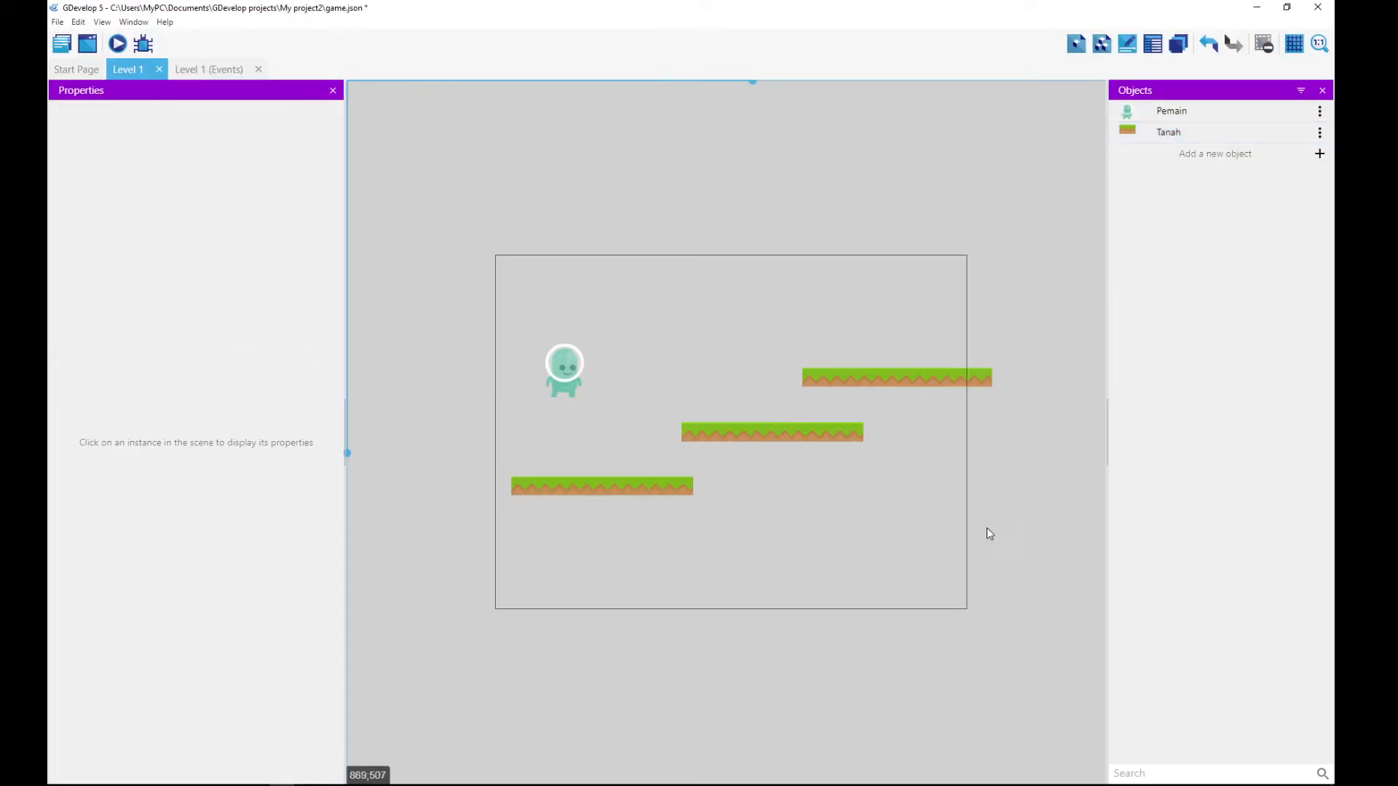
Step: Check the behaviors of the Tanah object through the middle platform and close the object editor without changes
left_click(757, 434)
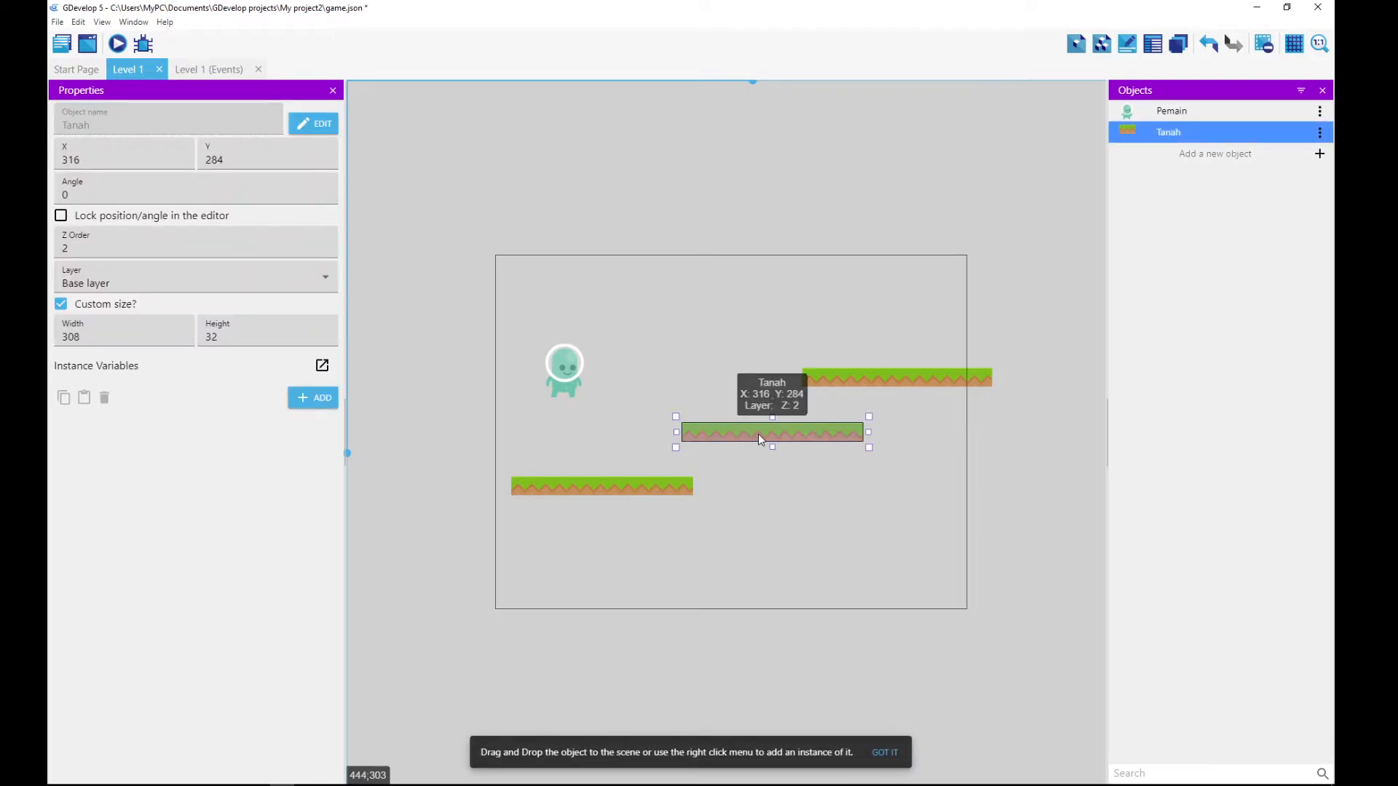
left_click(1318, 134)
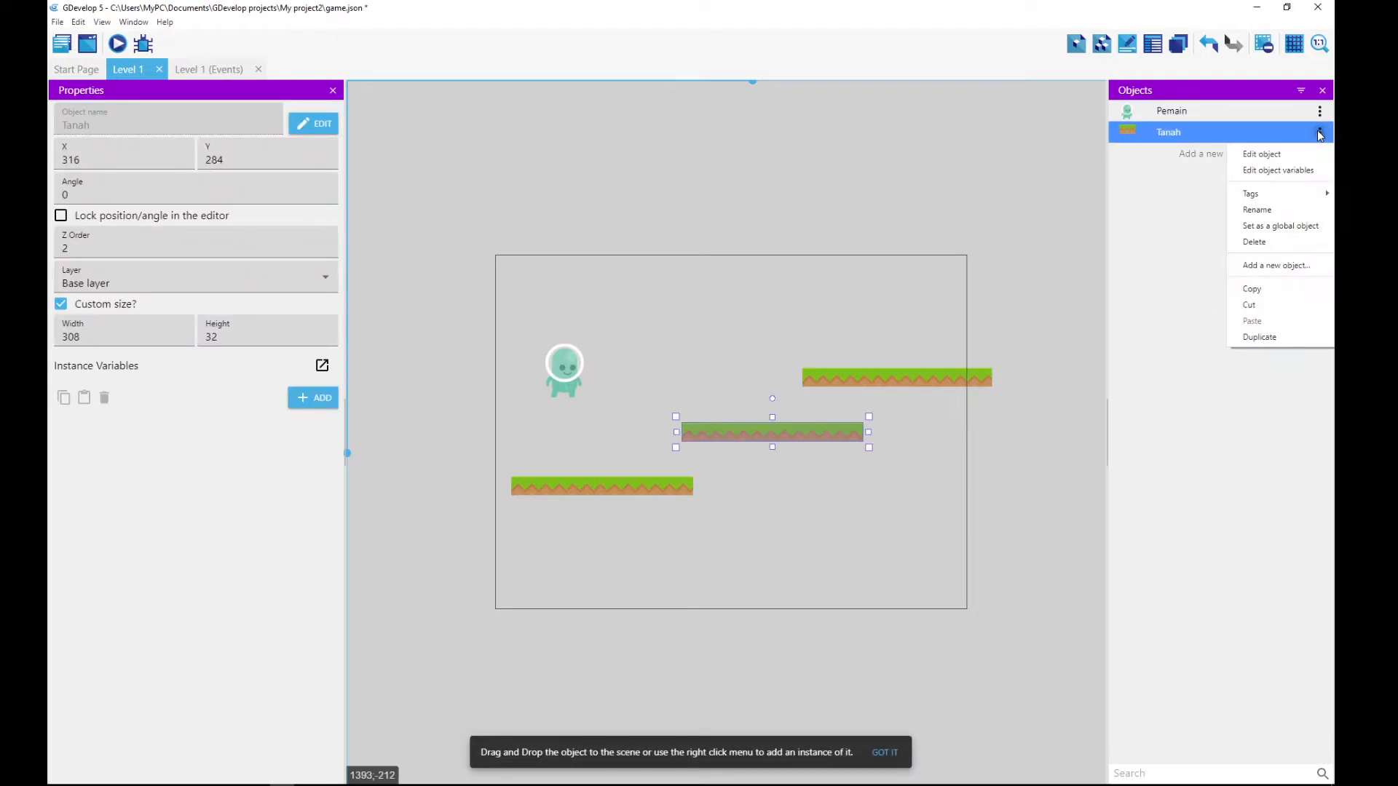
left_click(1264, 152)
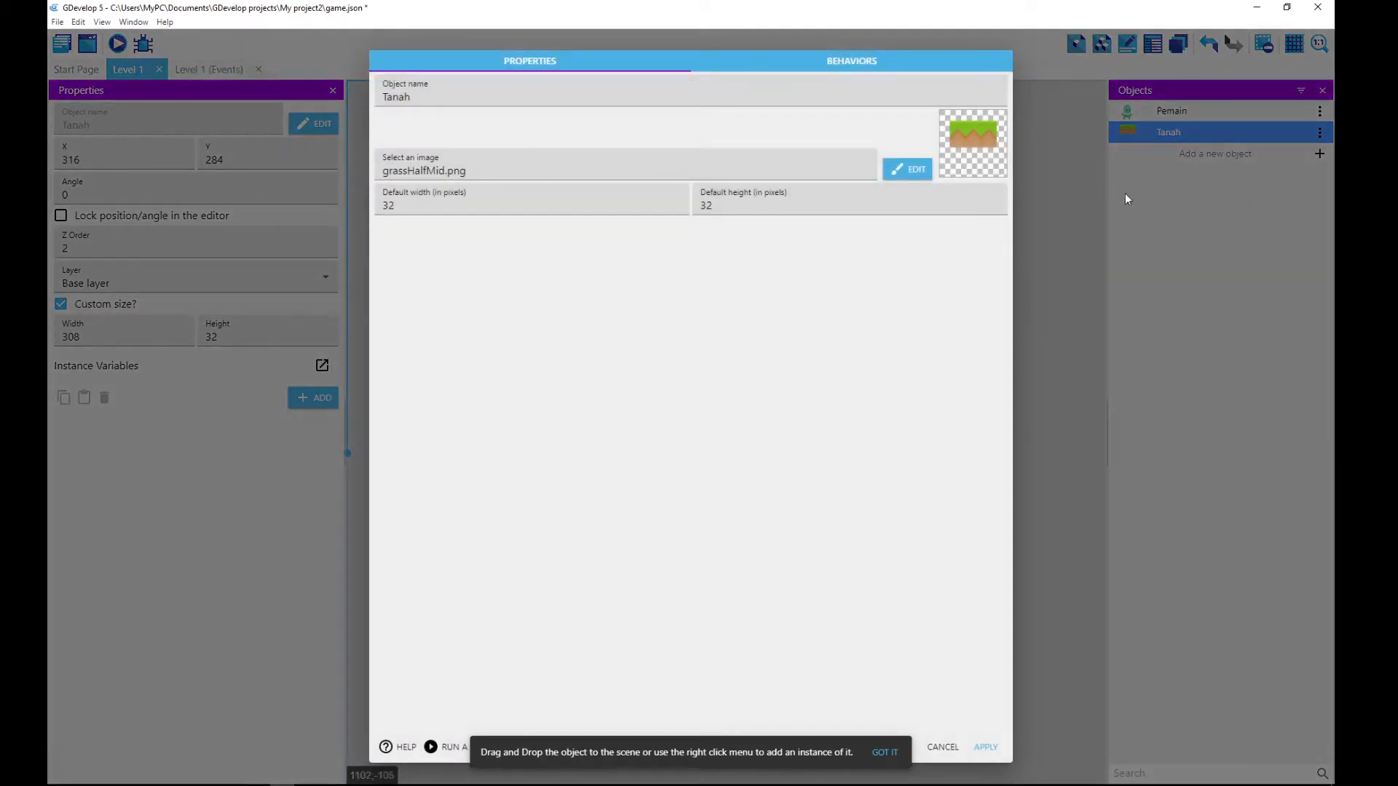
left_click(857, 65)
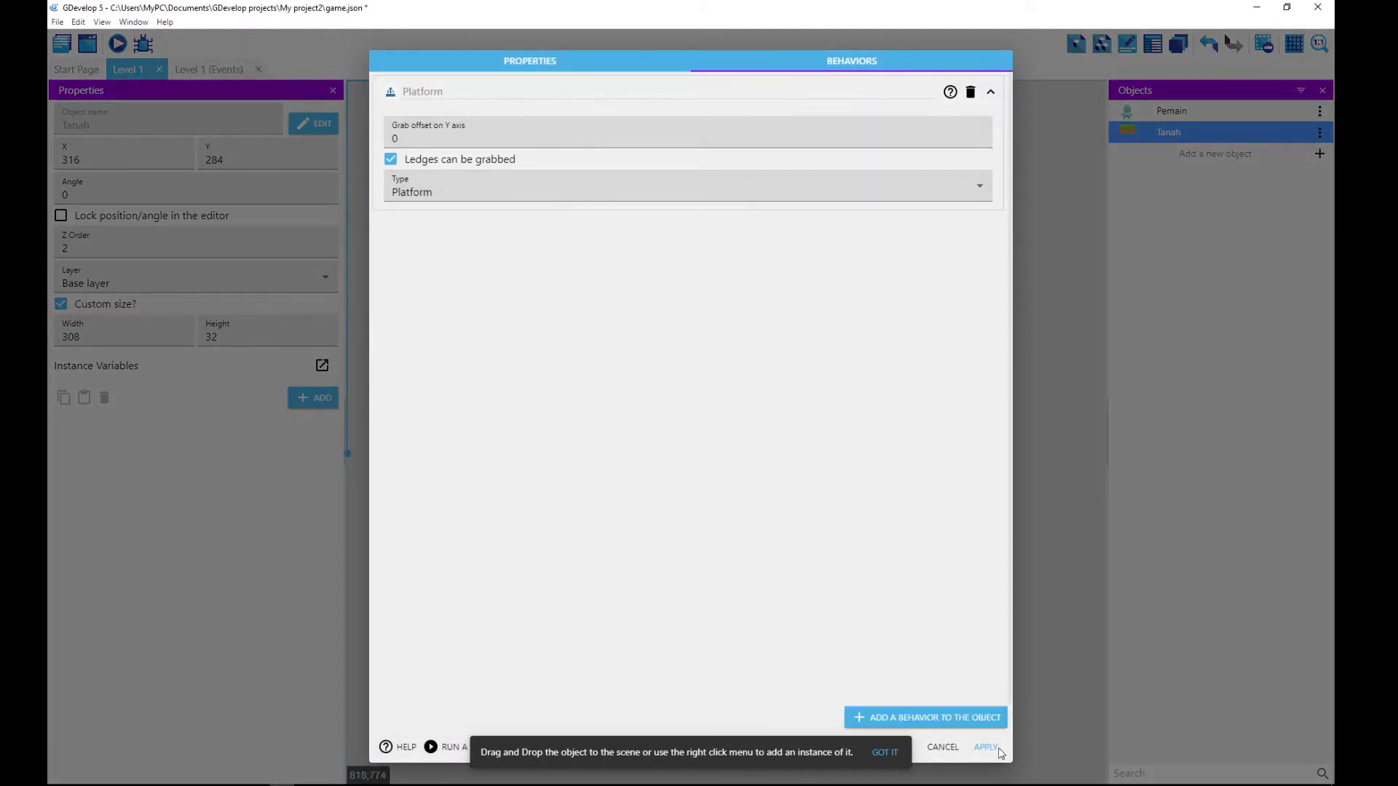
left_click(942, 747)
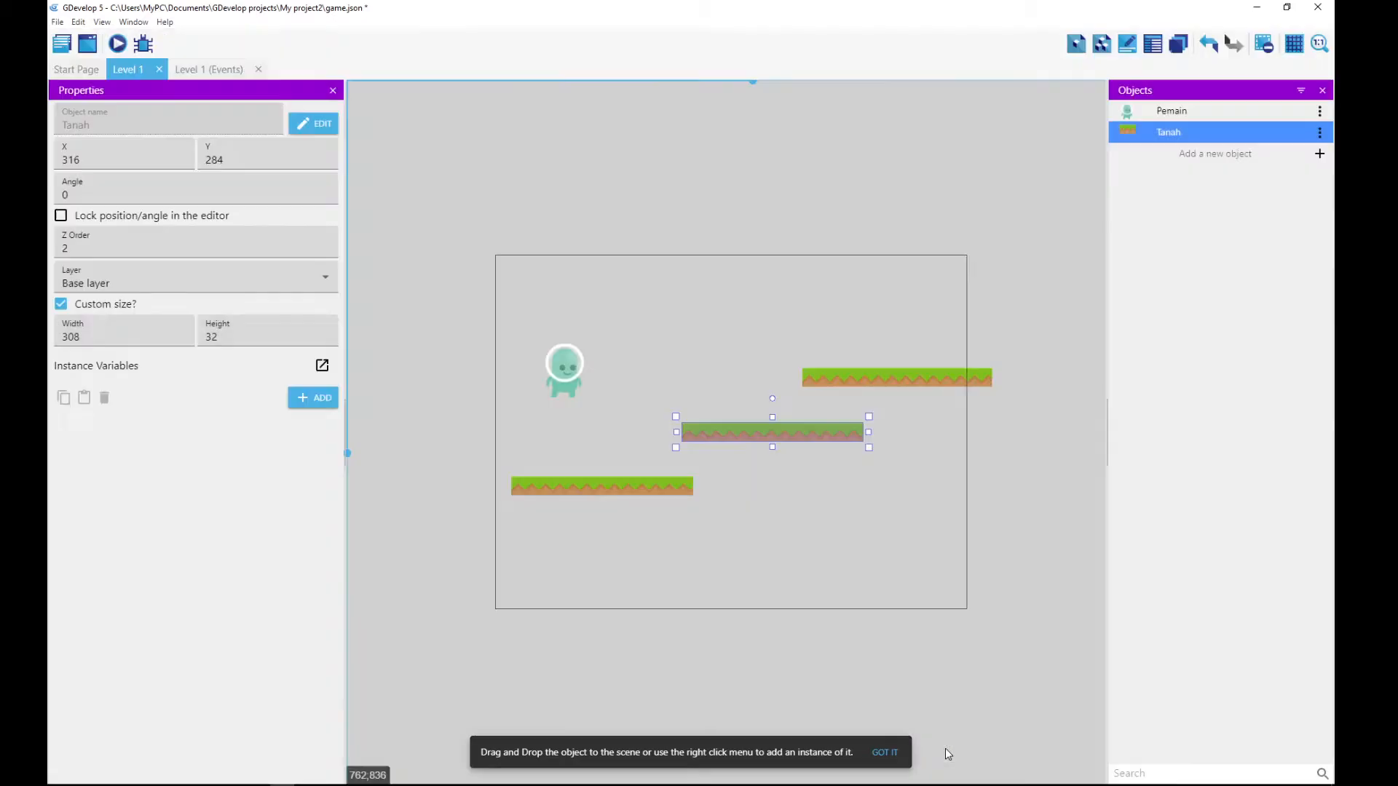
left_click(1019, 447)
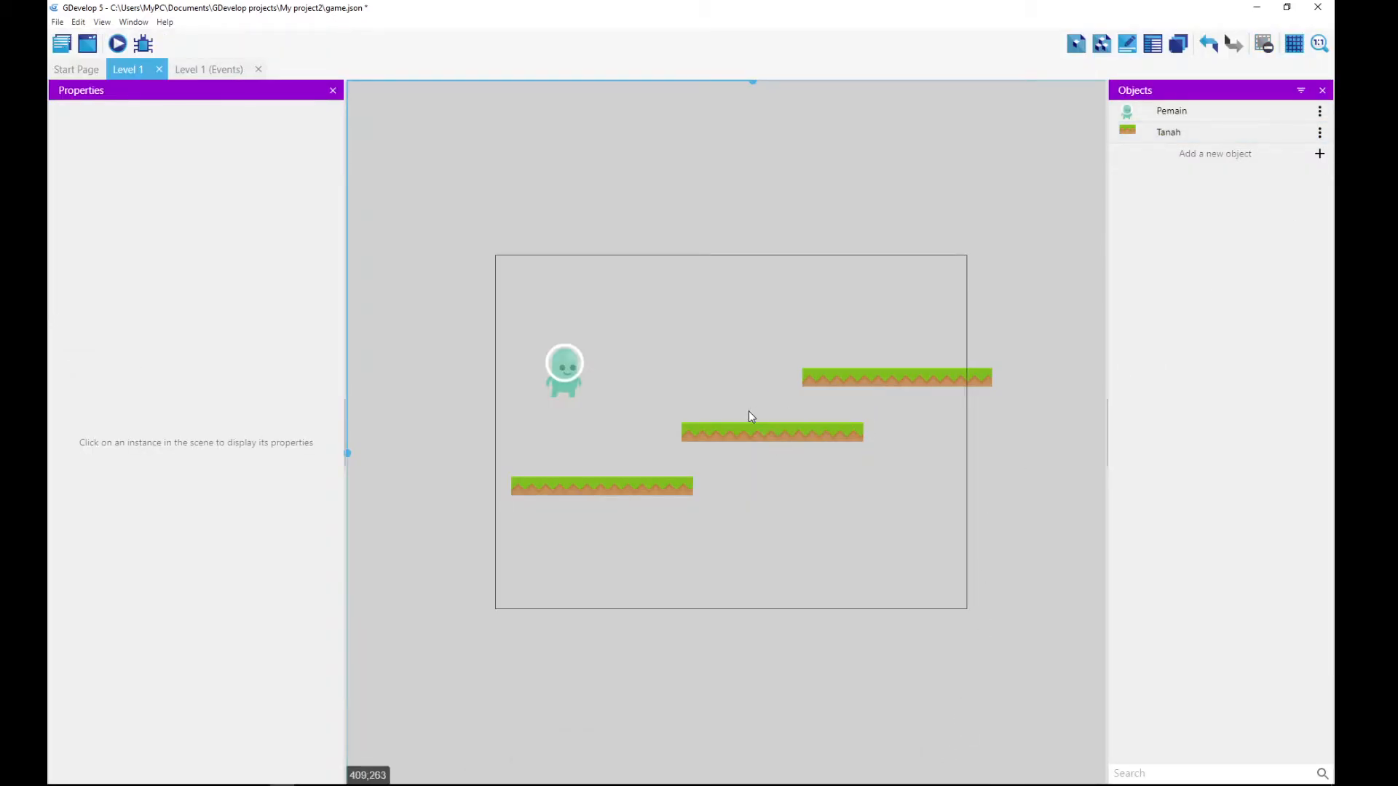
Step: Shift the highest Tanah platform slightly right and up, and launch a preview of the scene
left_click_drag(842, 376, 876, 365)
left_click(1019, 504)
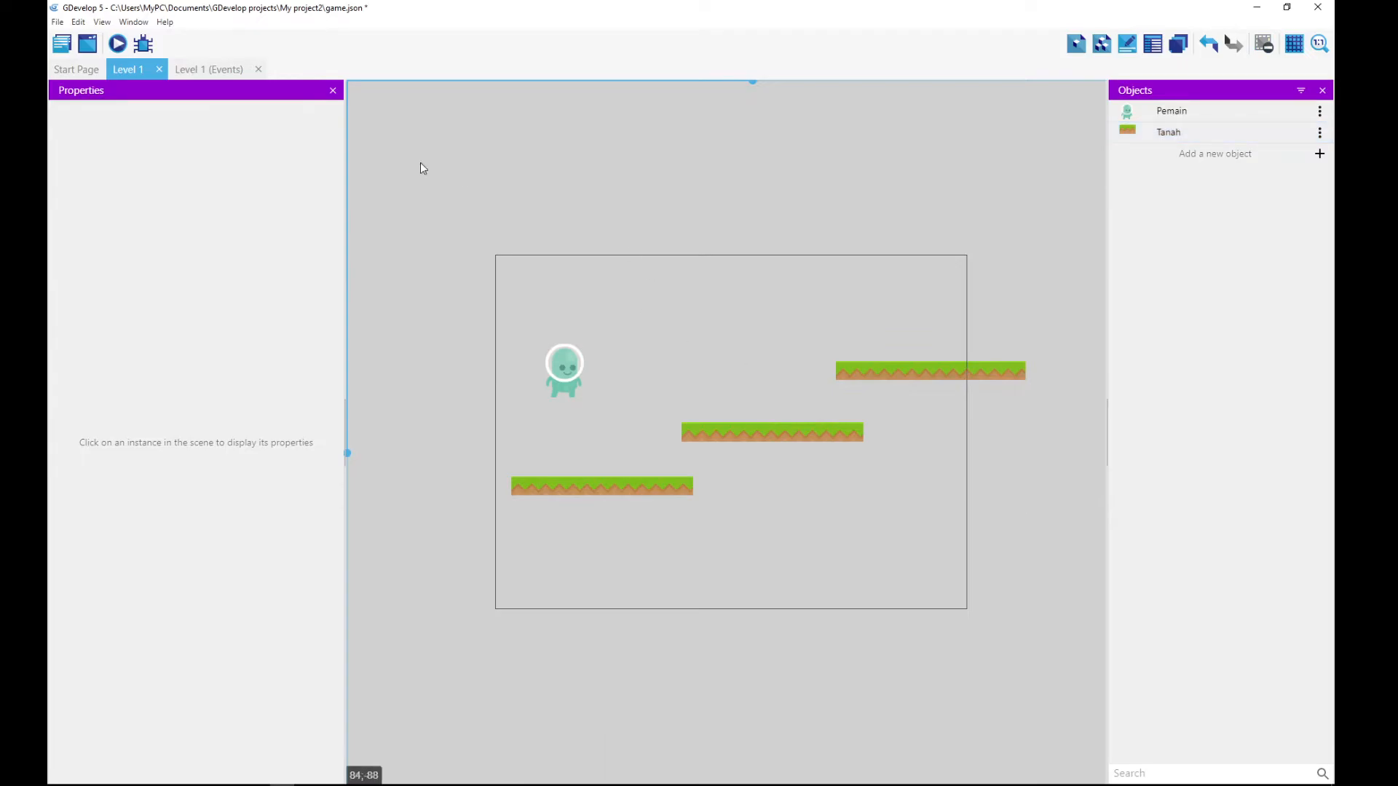
left_click(117, 45)
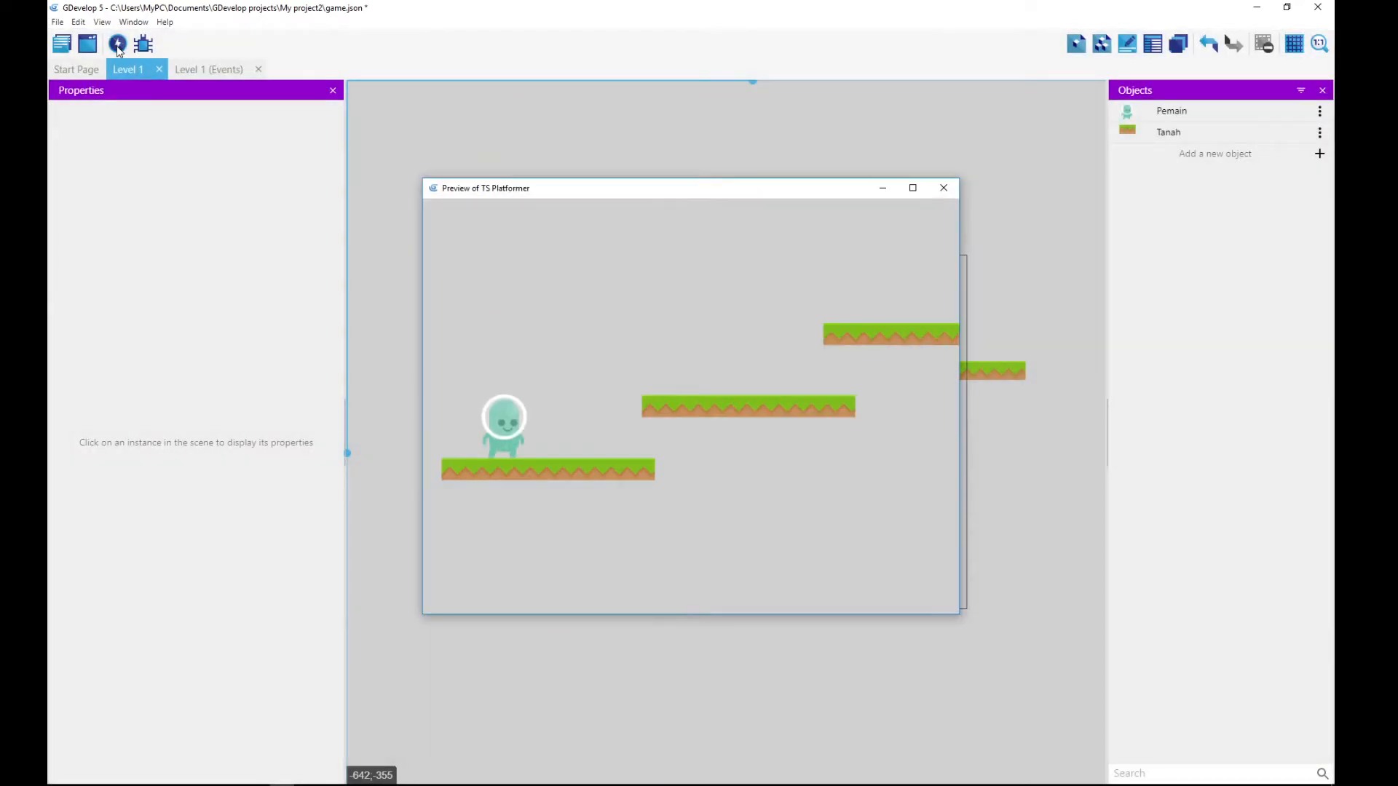
Step: Test the character's movement in the preview by walking it left and right on the lowest platform
key("Left")
key("Right")
key("Right")
key("Right")
key("Left")
key("Right")
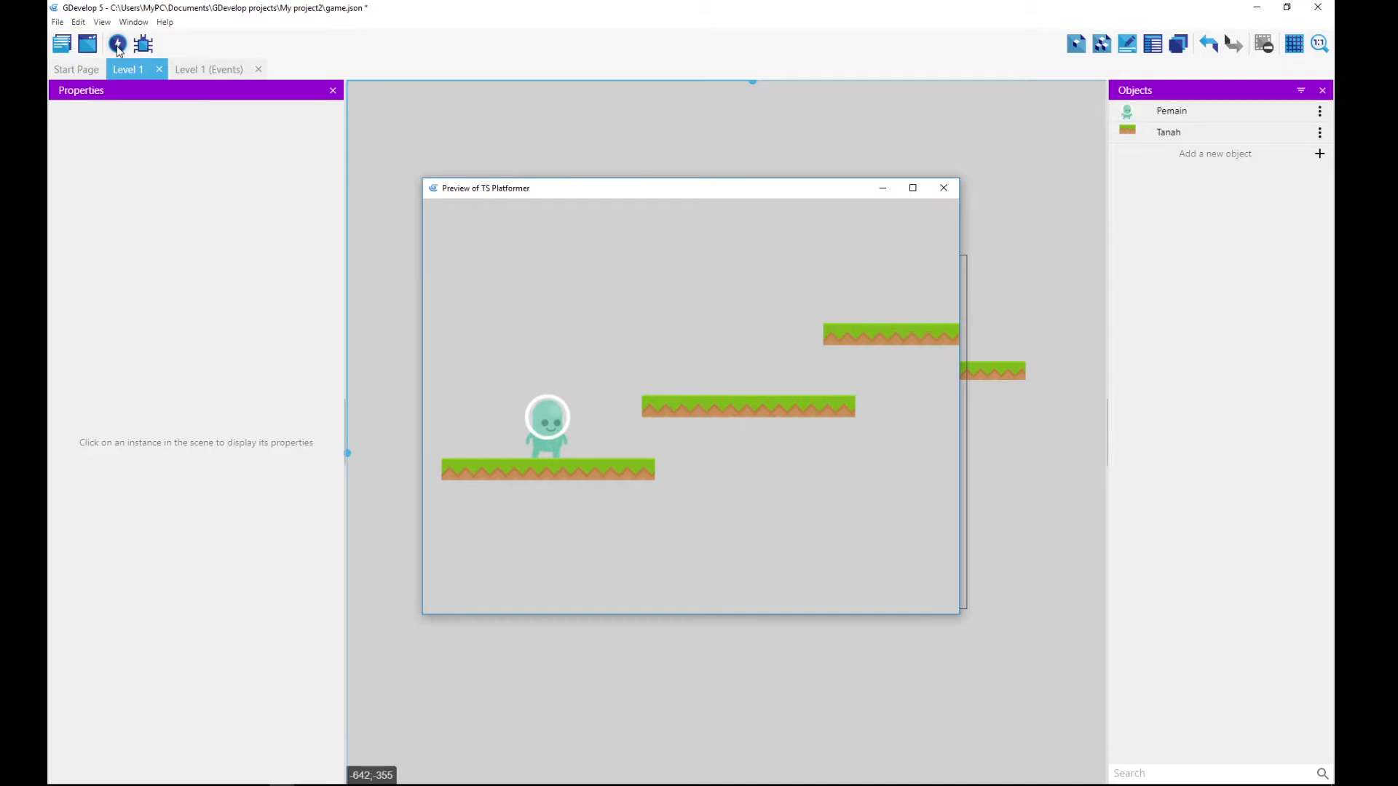
Step: Test jumping in the preview by taking the character up to the highest platform and back down to the lowest
key("space")
key("Right")
key("space")
key("space")
key("Right")
key("Left")
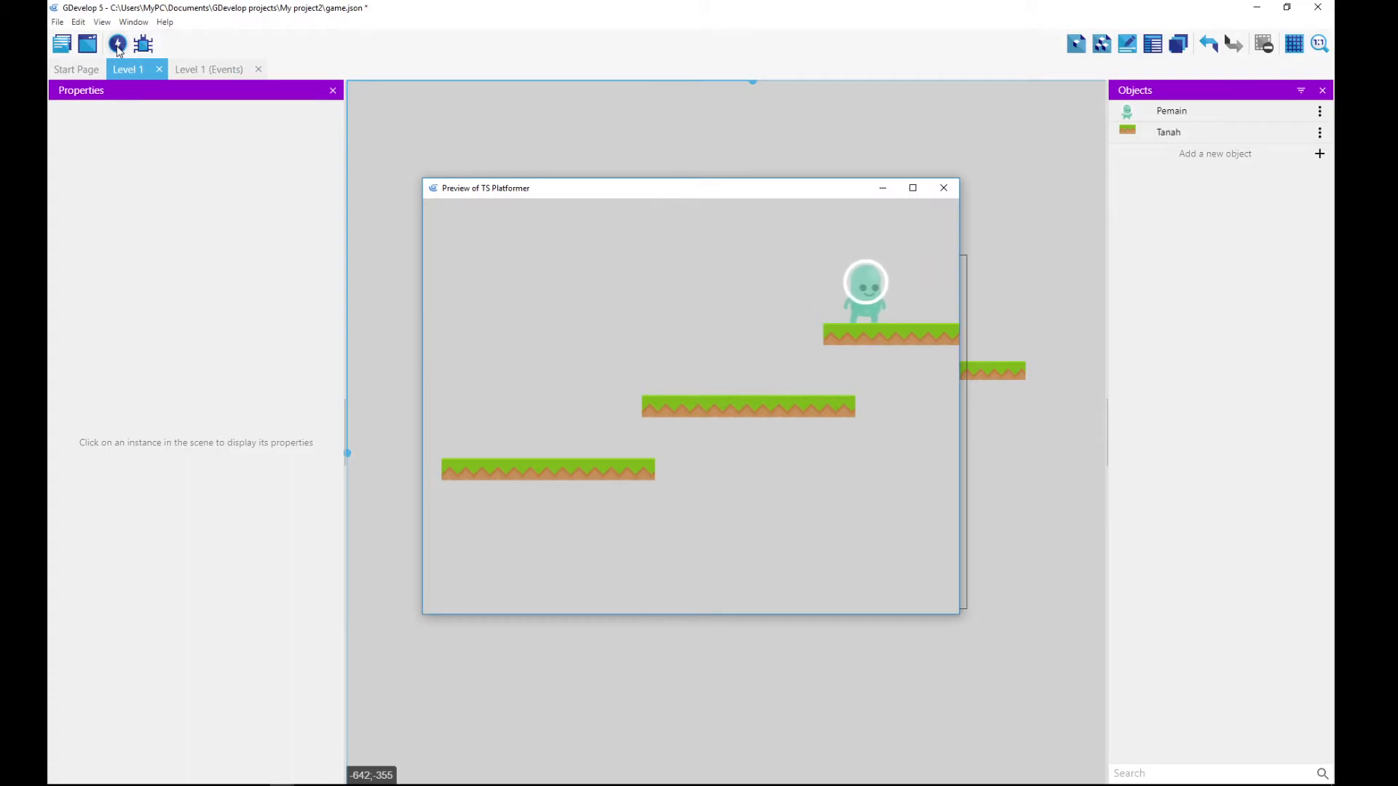
key("Left")
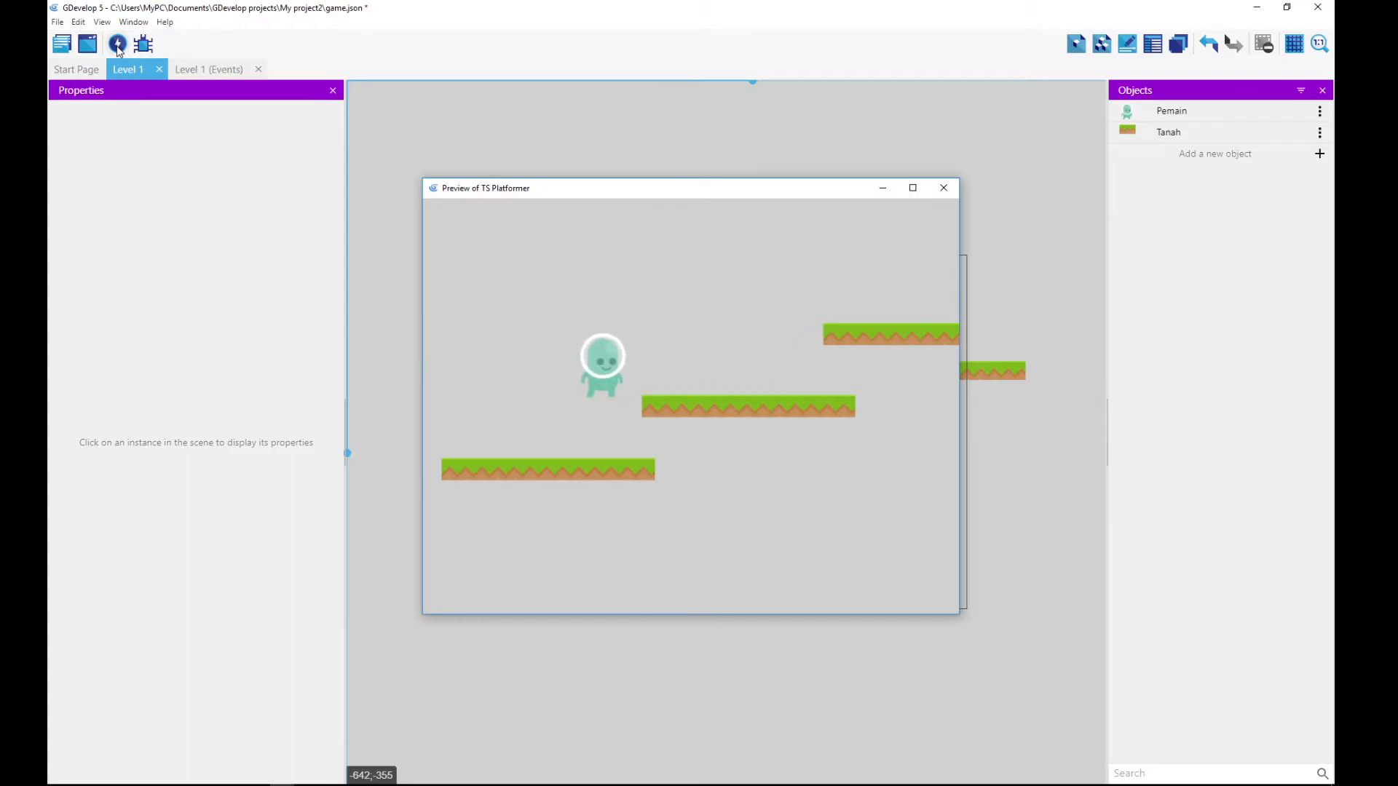
key("Right")
key("space")
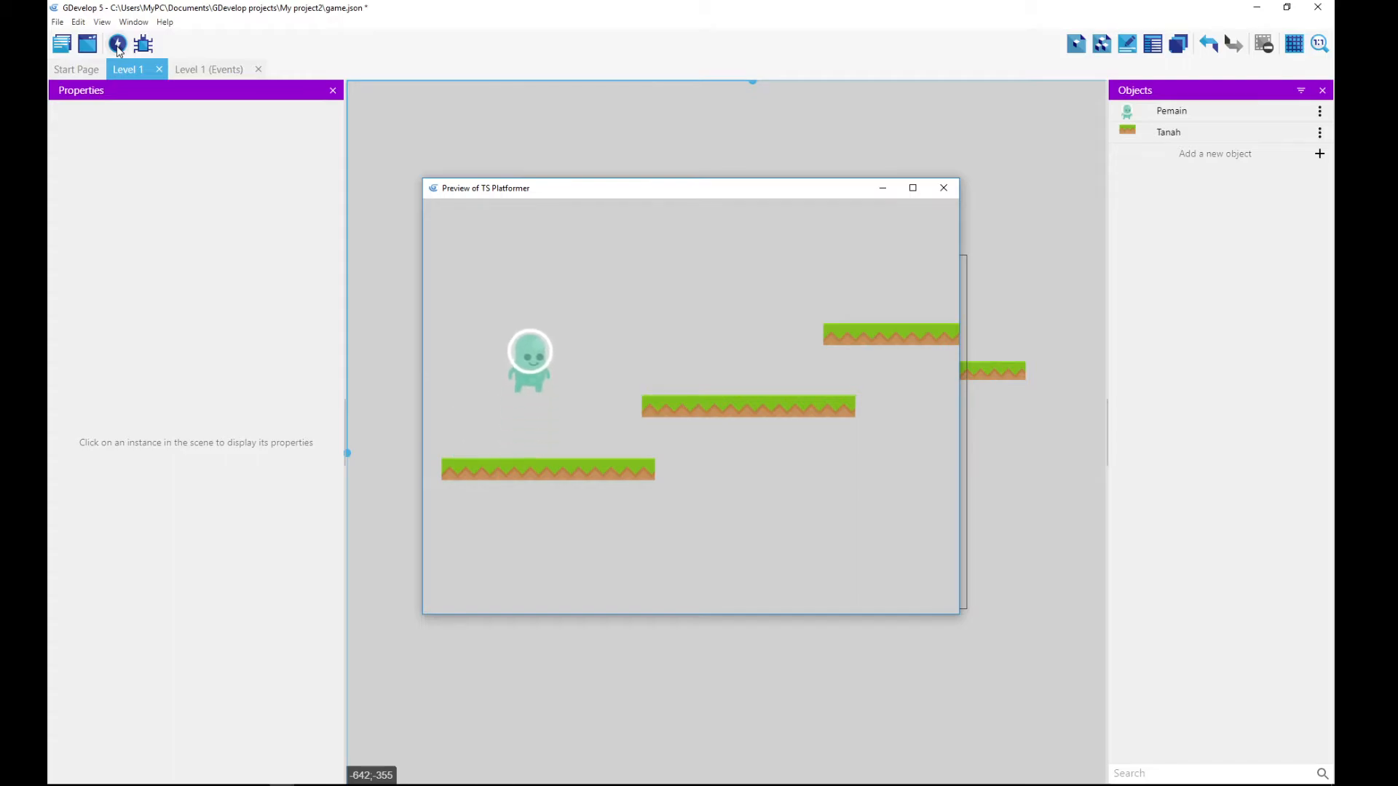
Step: Test jumping in the preview between the lowest and middle platforms, return to the lowest one, and close the preview
key("space")
key("space")
key("Right")
key("Left")
key("Left")
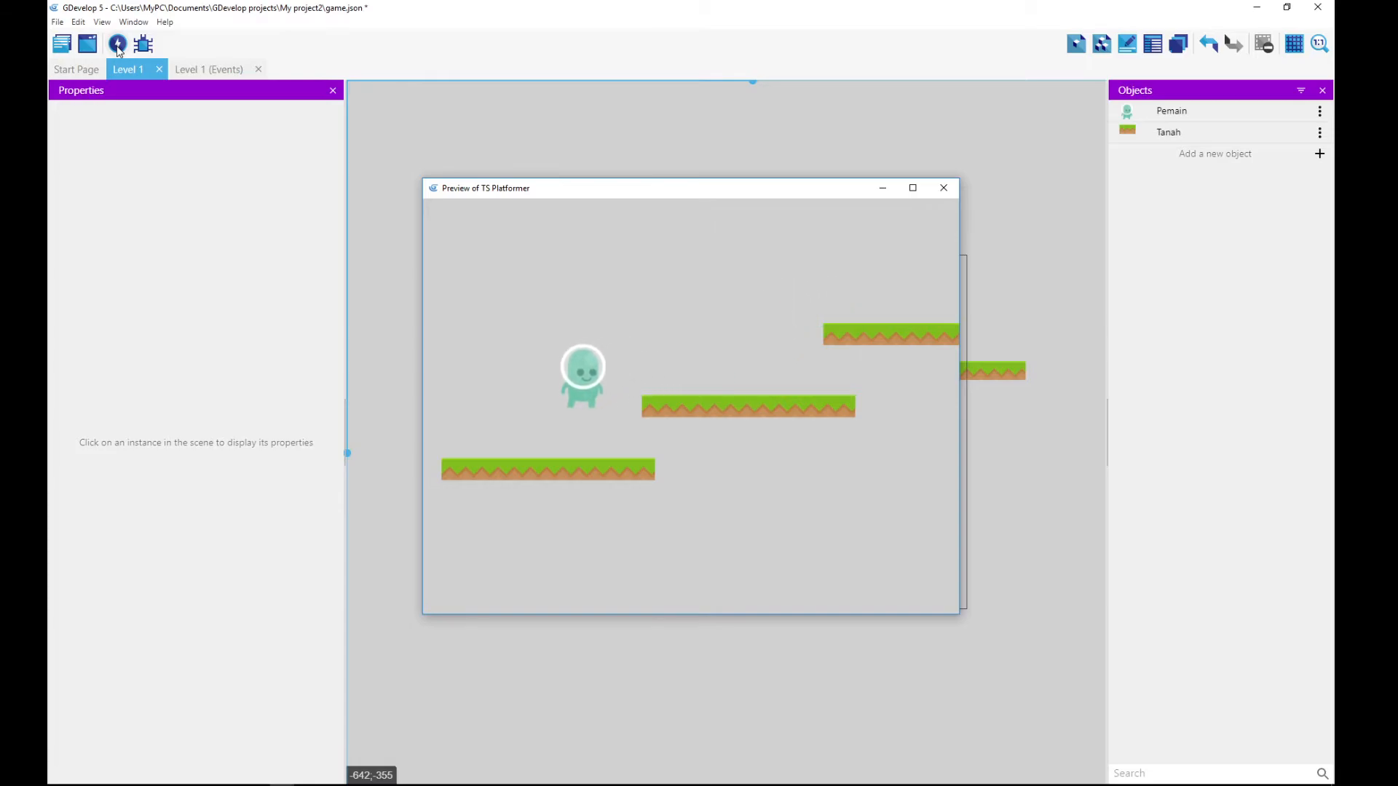
key("Right")
key("space")
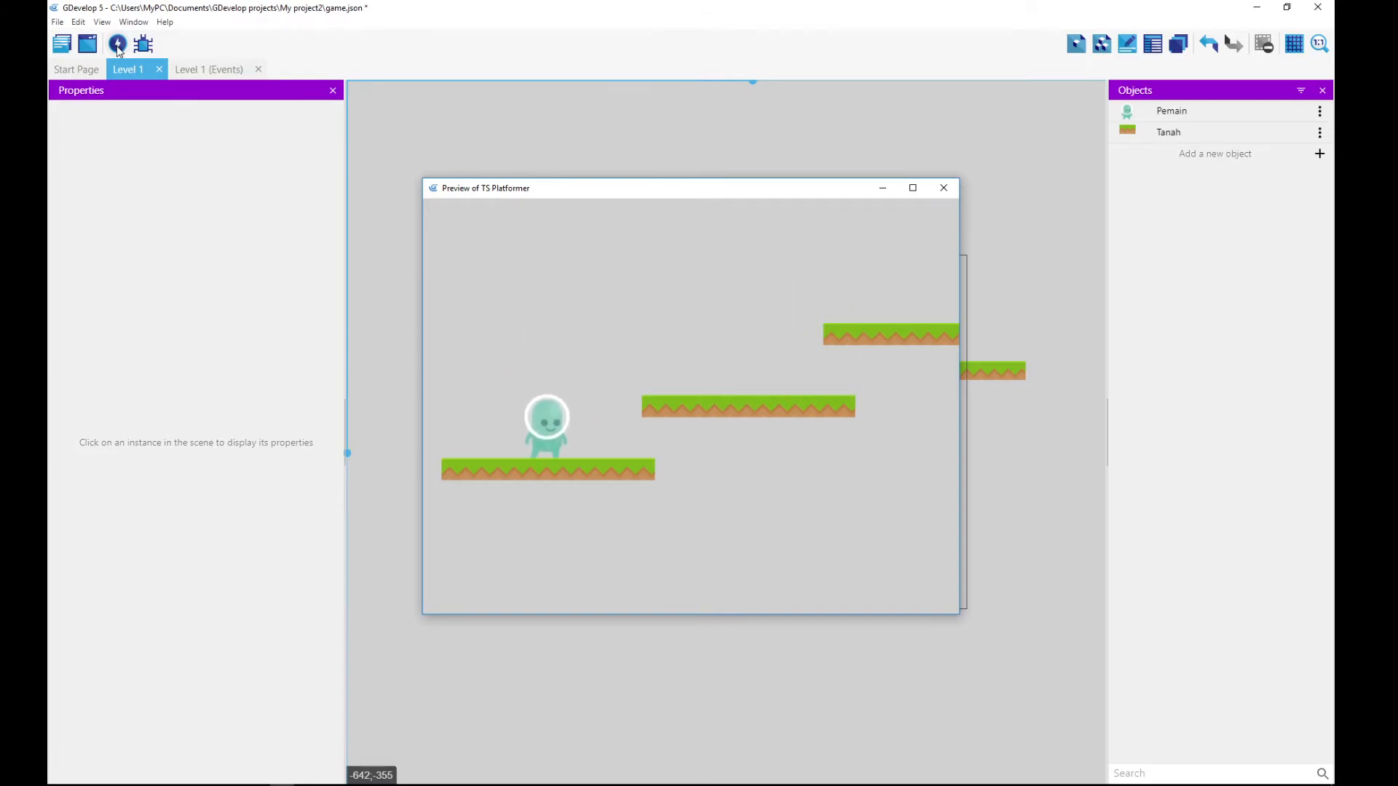
key("space")
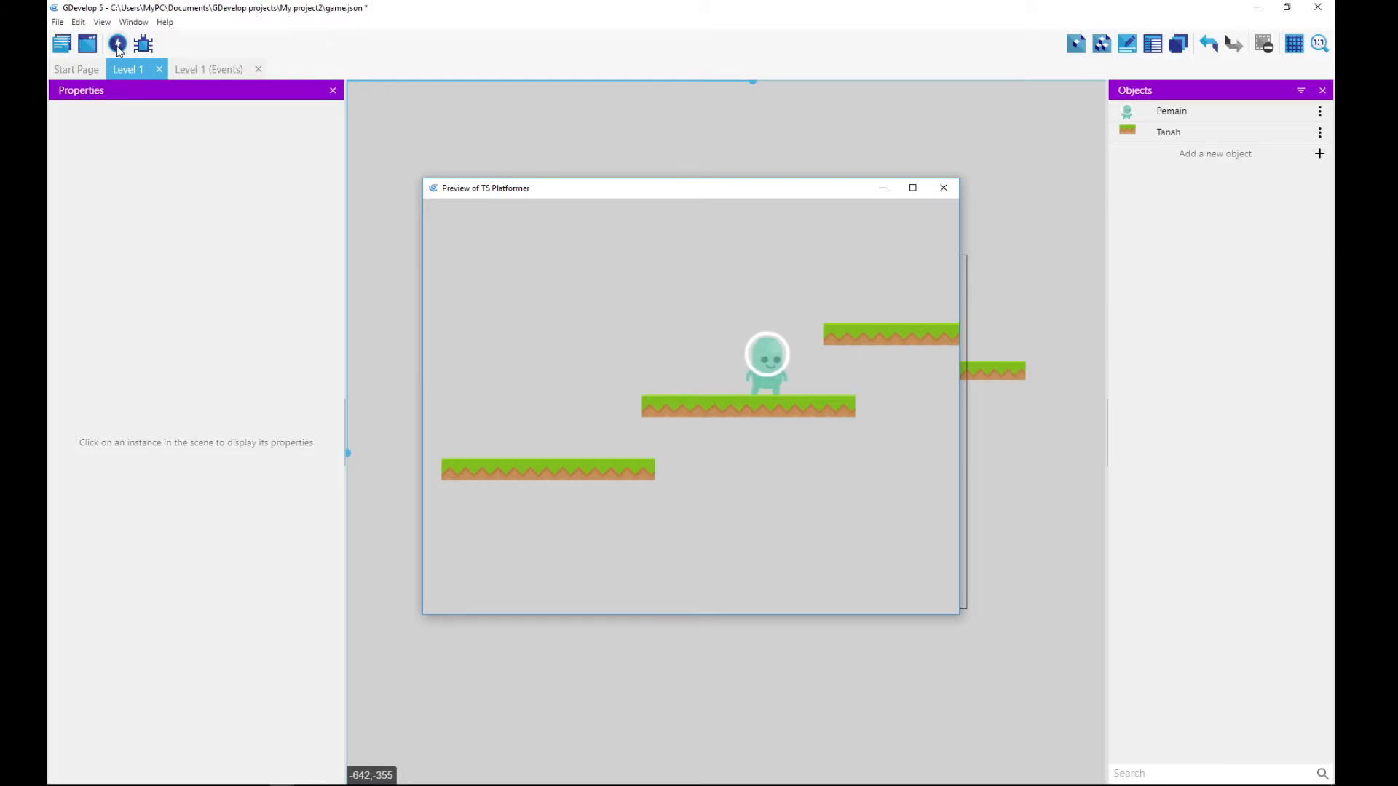
key("Left")
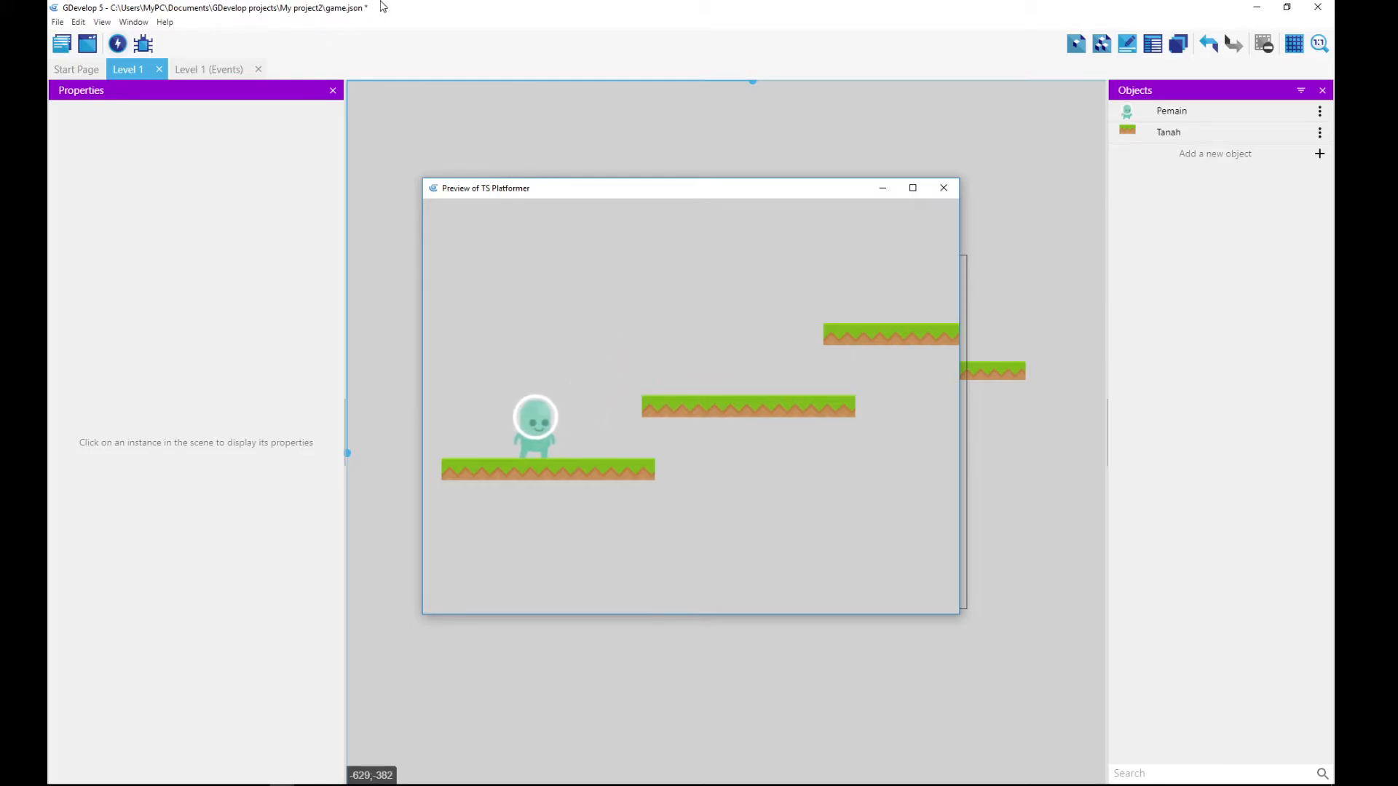
left_click(943, 188)
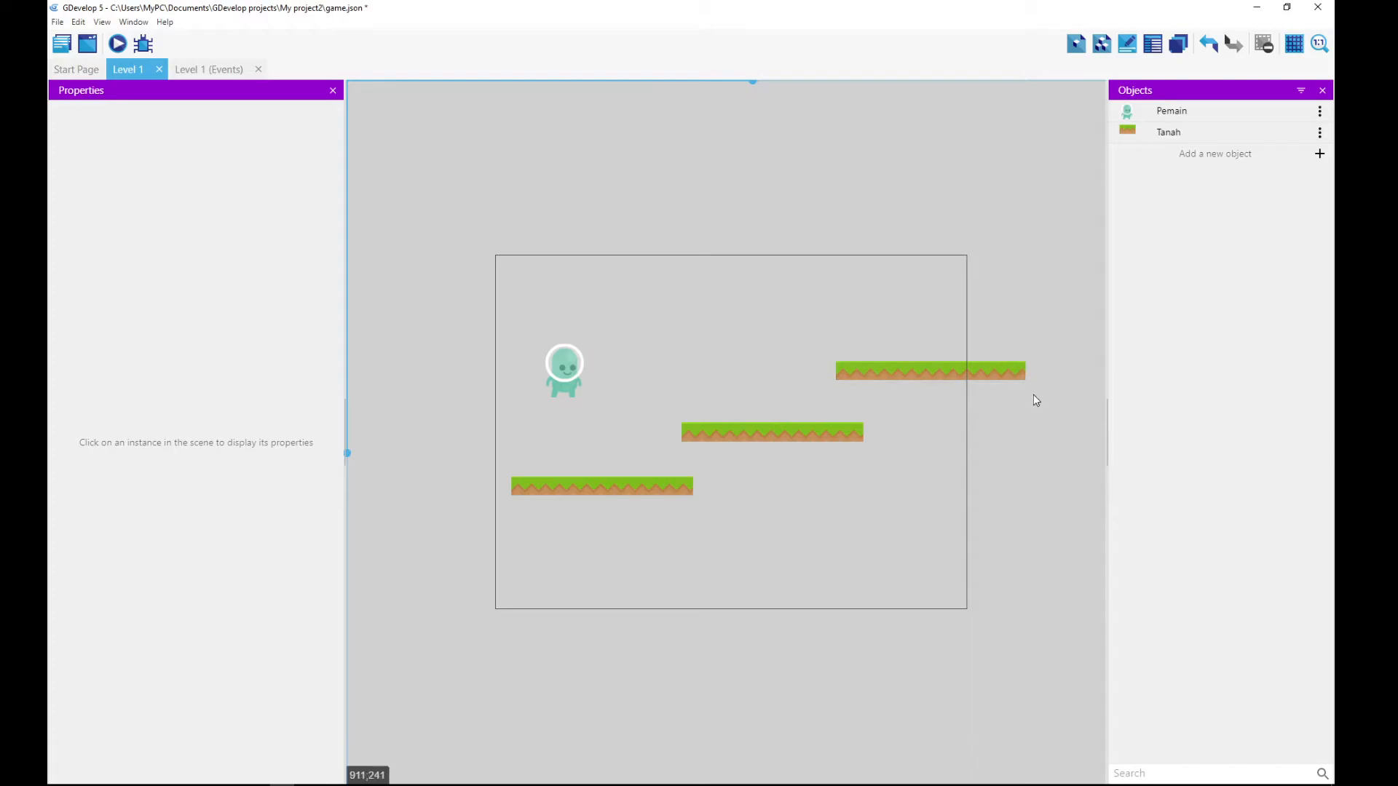
Step: Duplicate the highest Tanah platform, place the copy up and to the right at X 758, Y 72, and widen it to 440
scroll(901, 461, "up", 1)
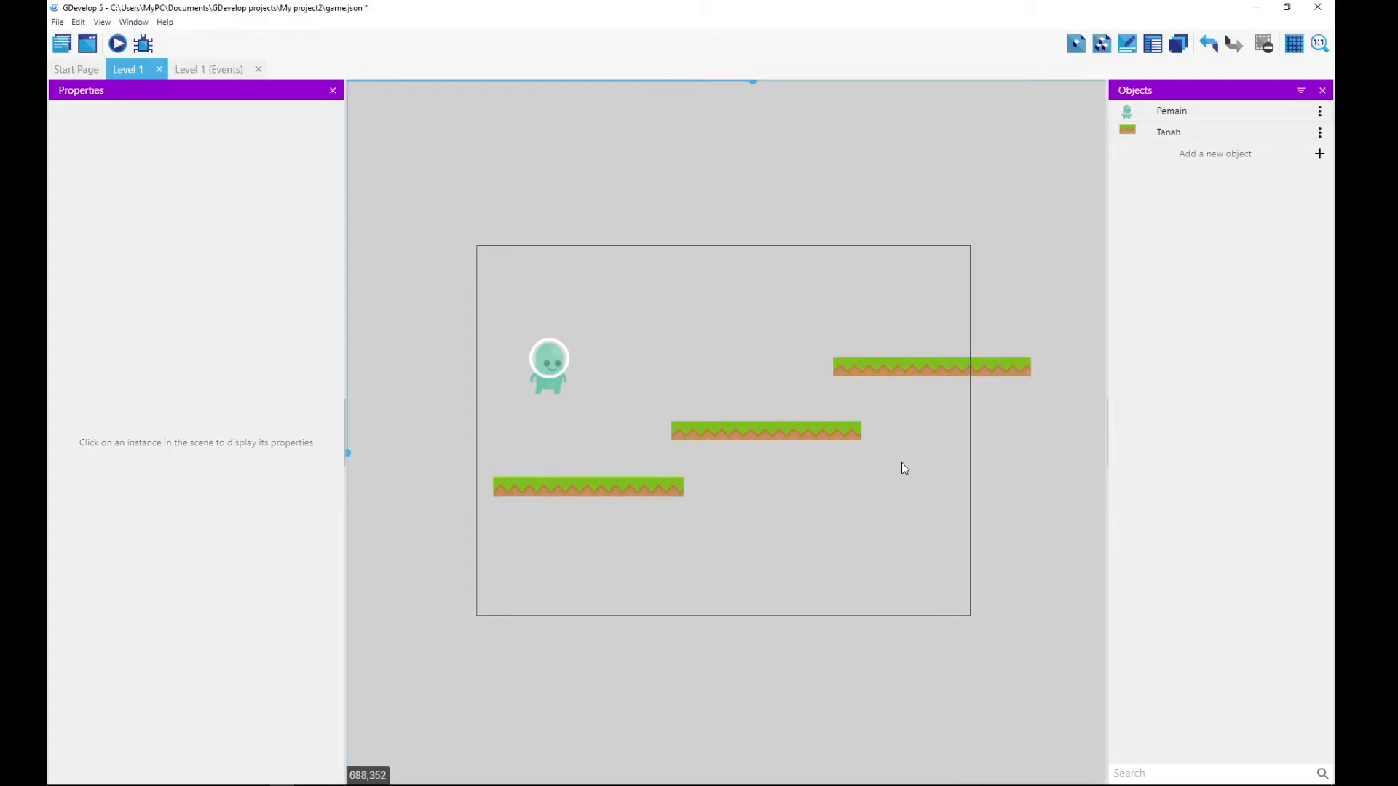
scroll(901, 461, "down", 3)
scroll(902, 464, "down", 1)
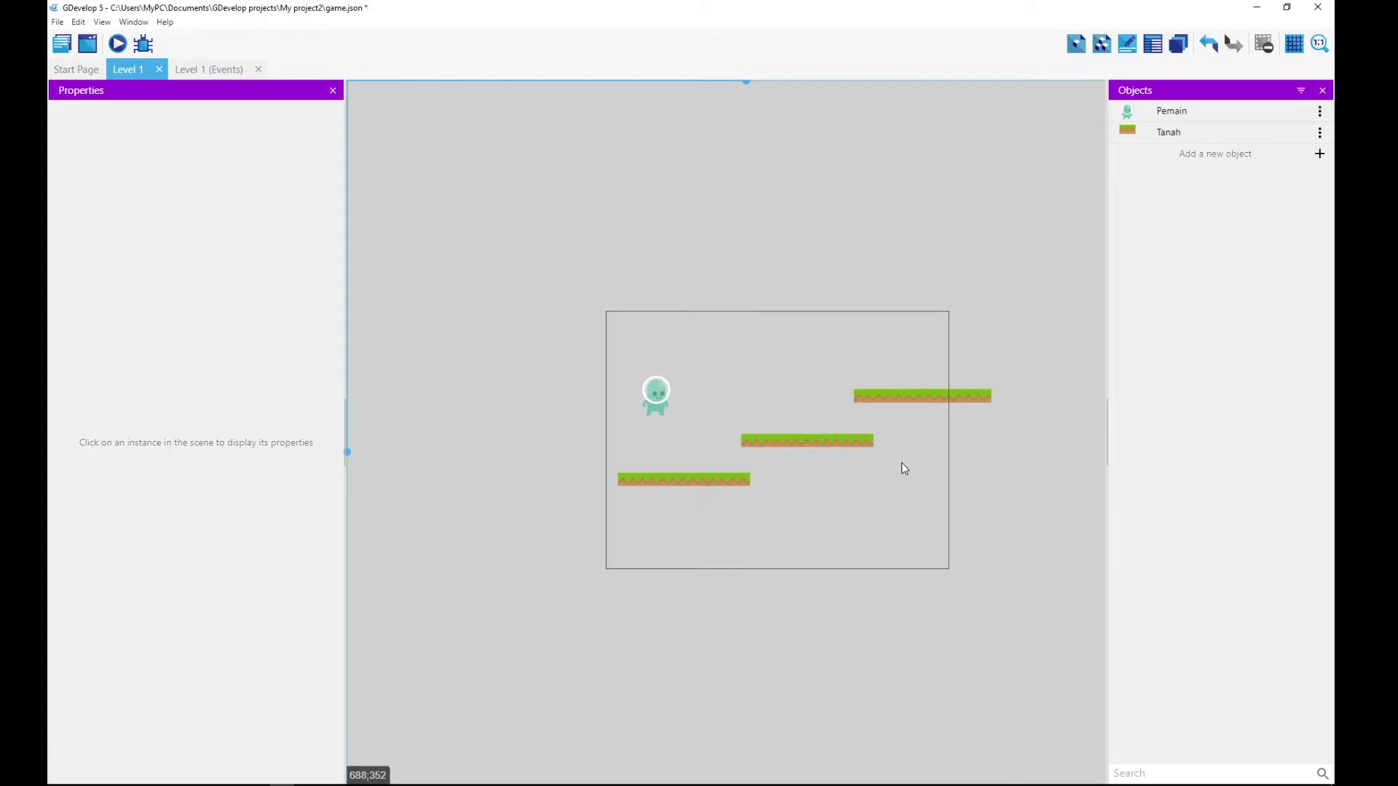
left_click(921, 397)
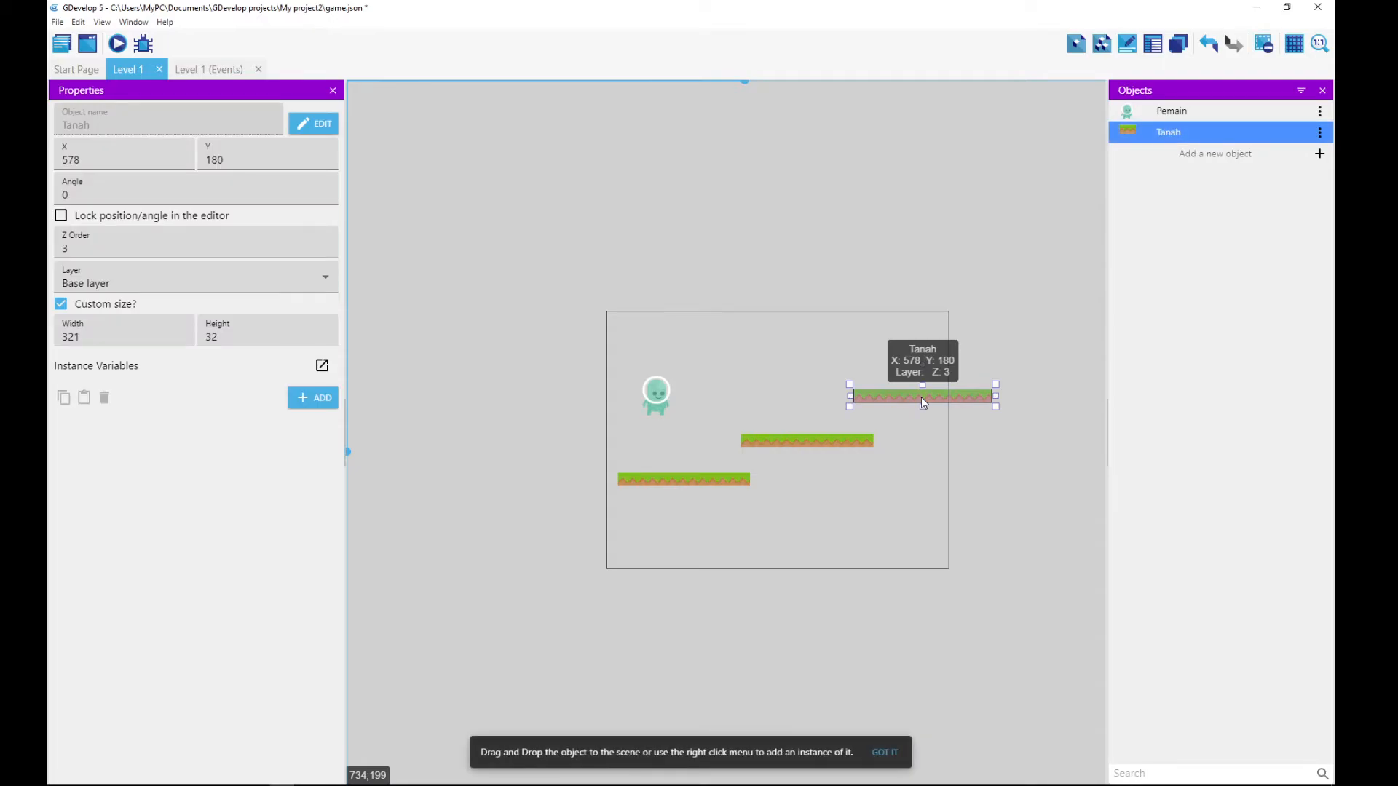
left_click_drag(923, 397, 918, 479, "ctrl")
left_click_drag(972, 477, 1128, 350)
scroll(1017, 499, "down", 5)
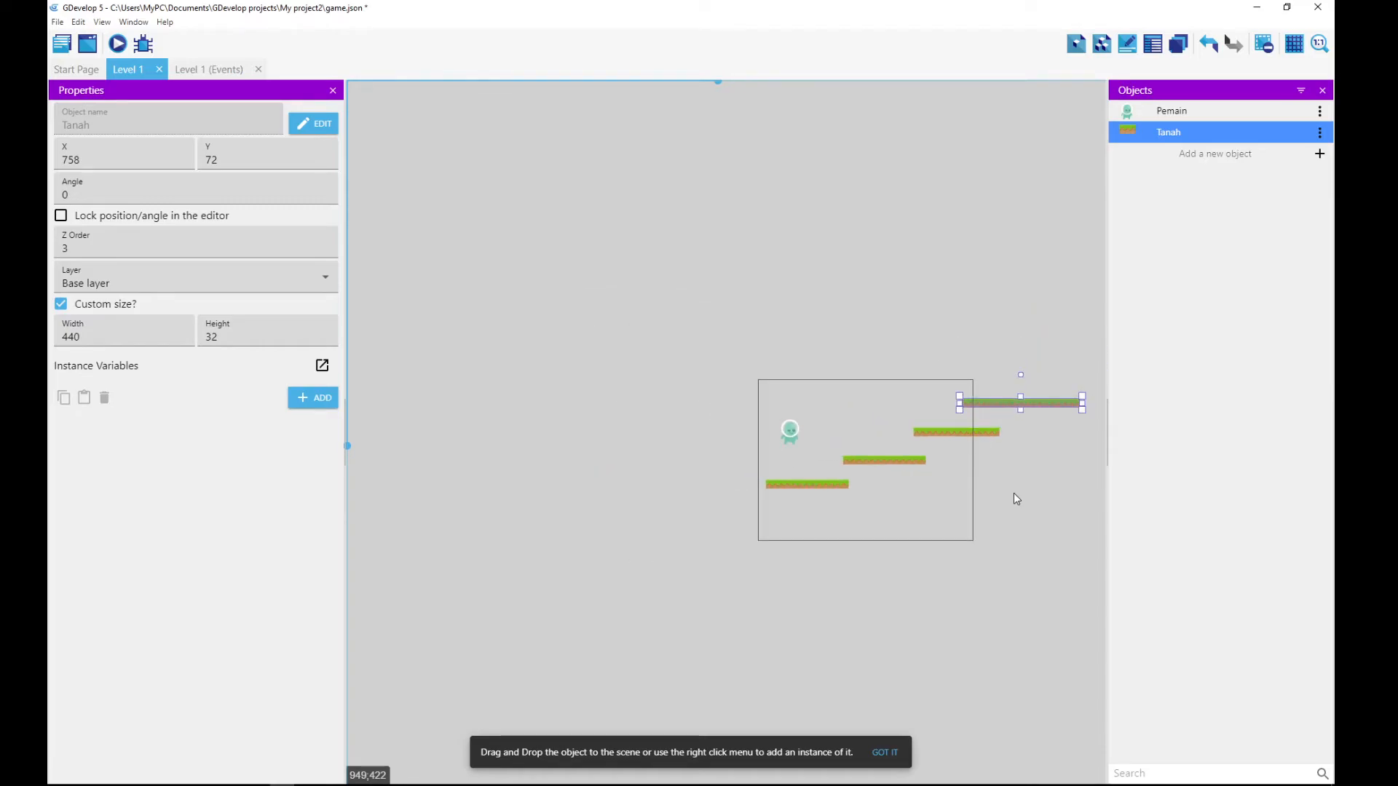
scroll(1016, 495, "up", 1)
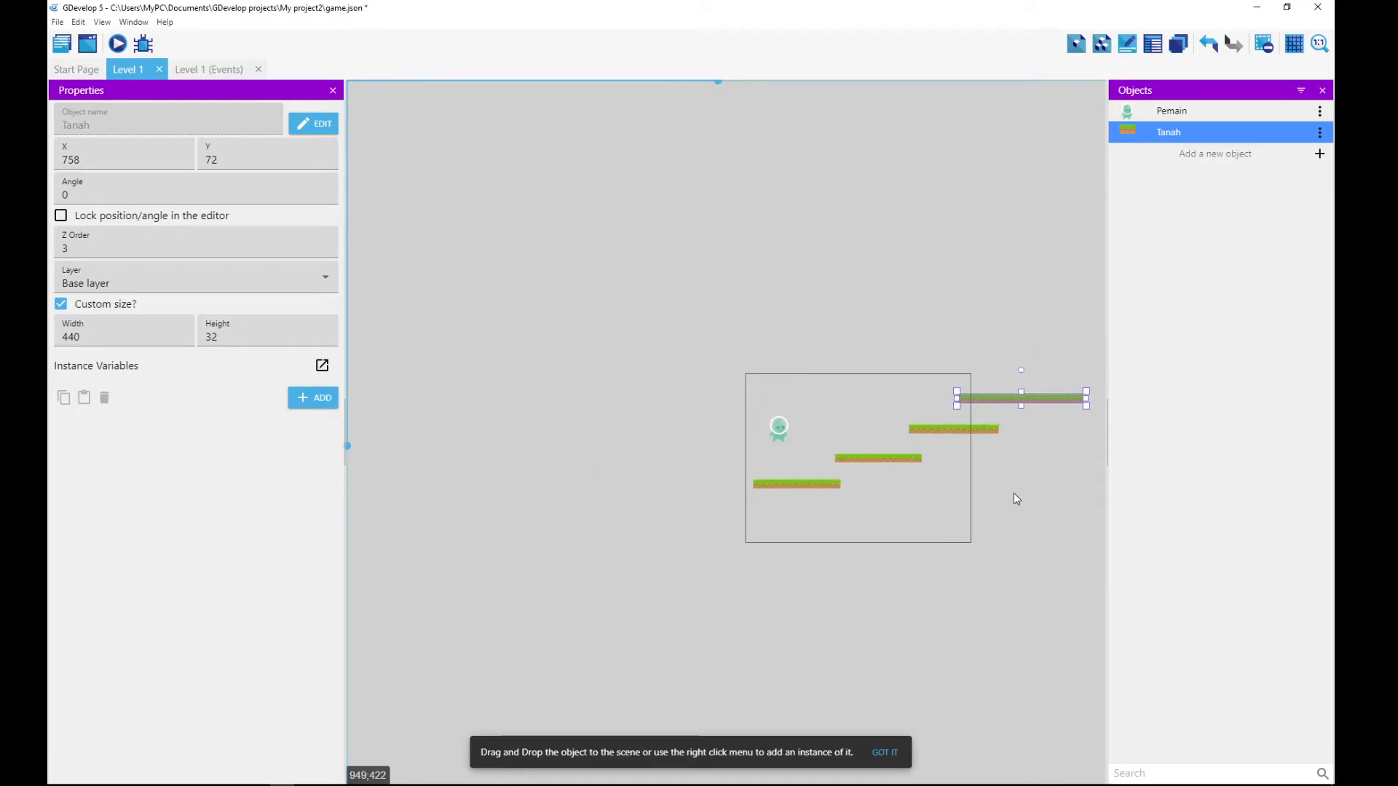
left_click(1063, 366)
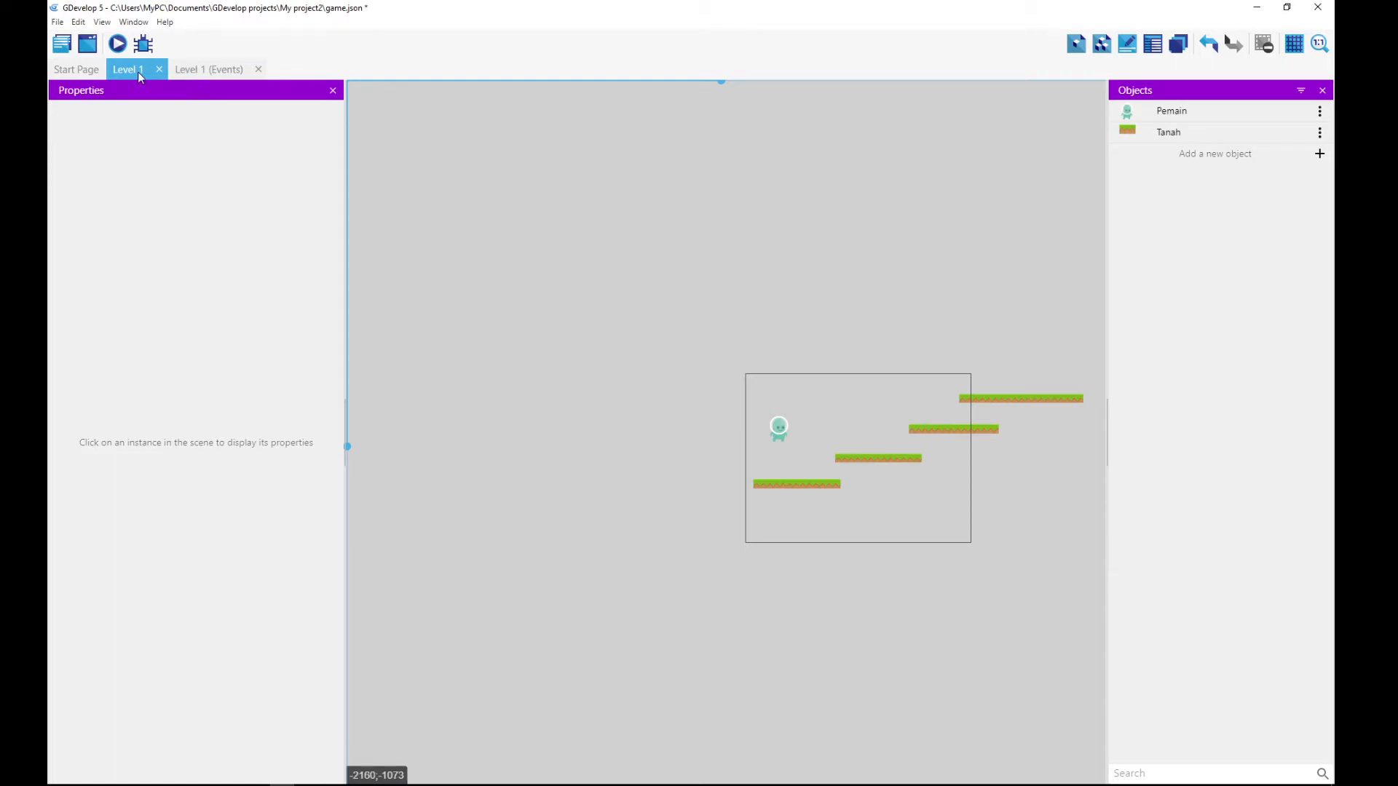
Step: Add a new empty event to the Level 1 events sheet
left_click(207, 70)
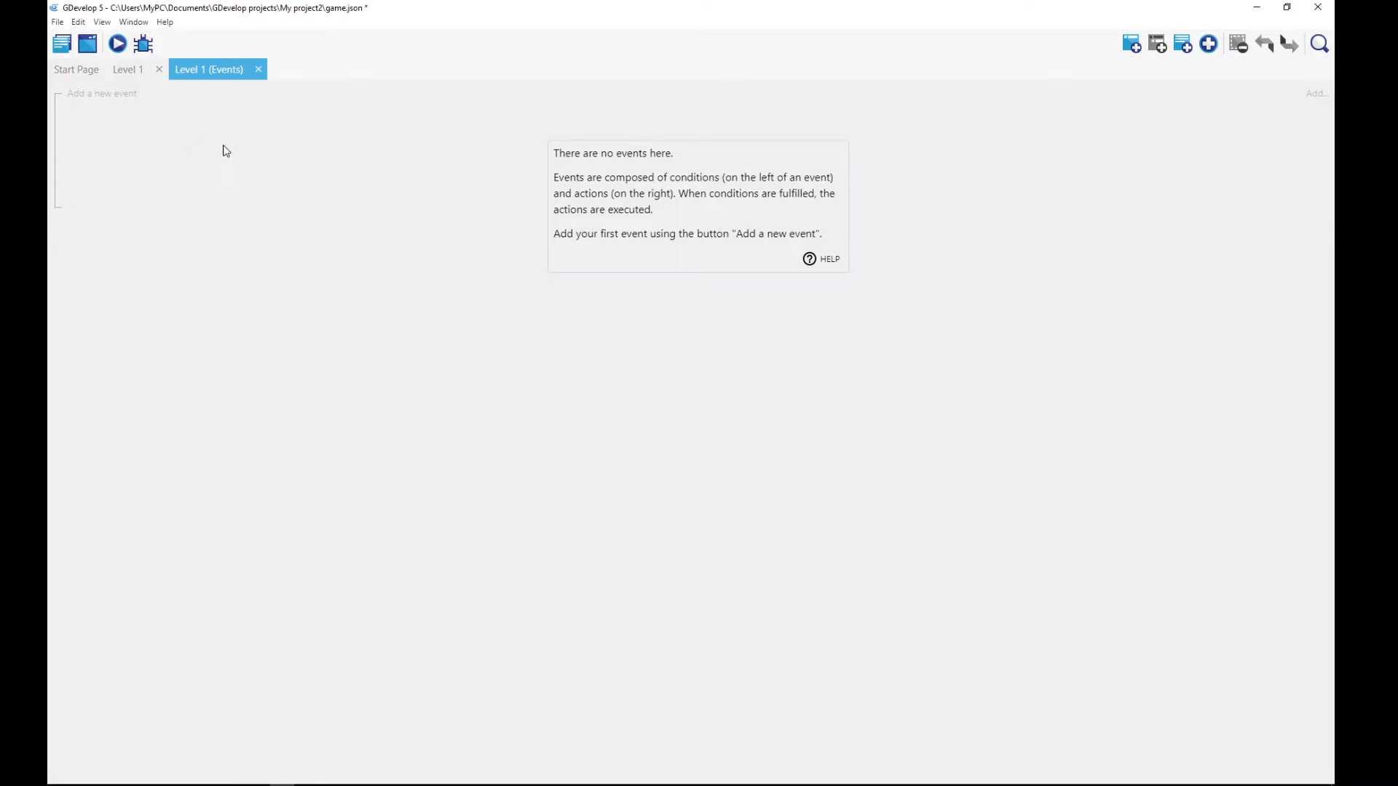
left_click(129, 70)
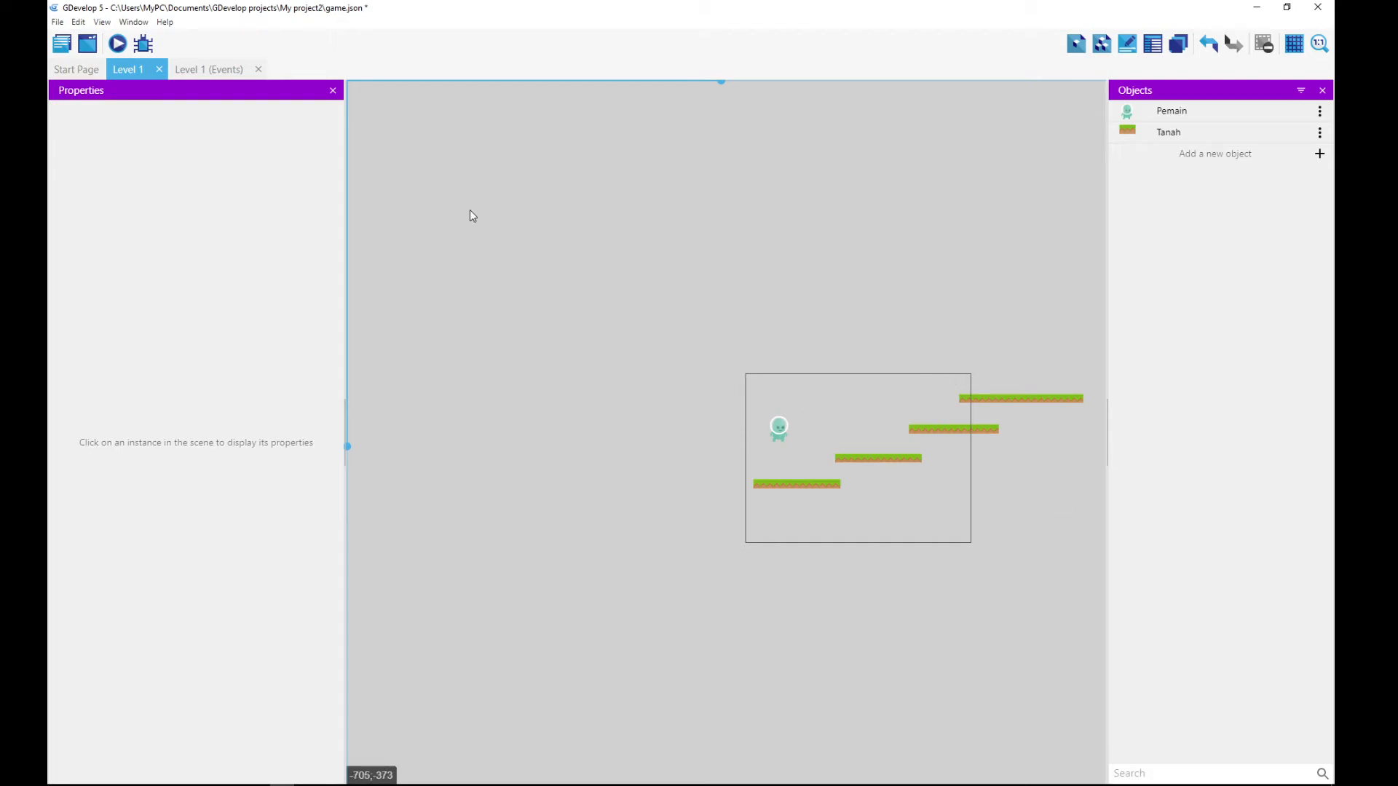
left_click(211, 68)
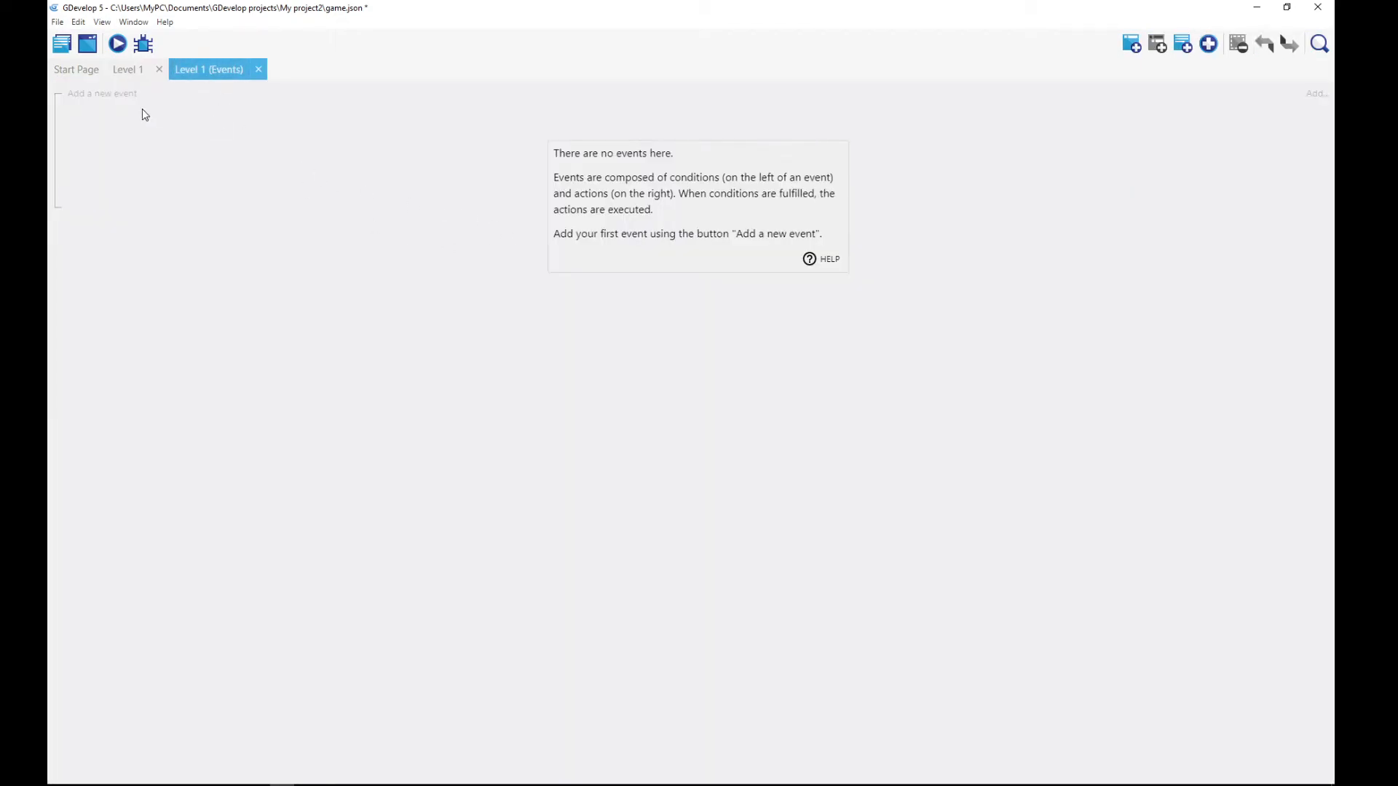
left_click(115, 94)
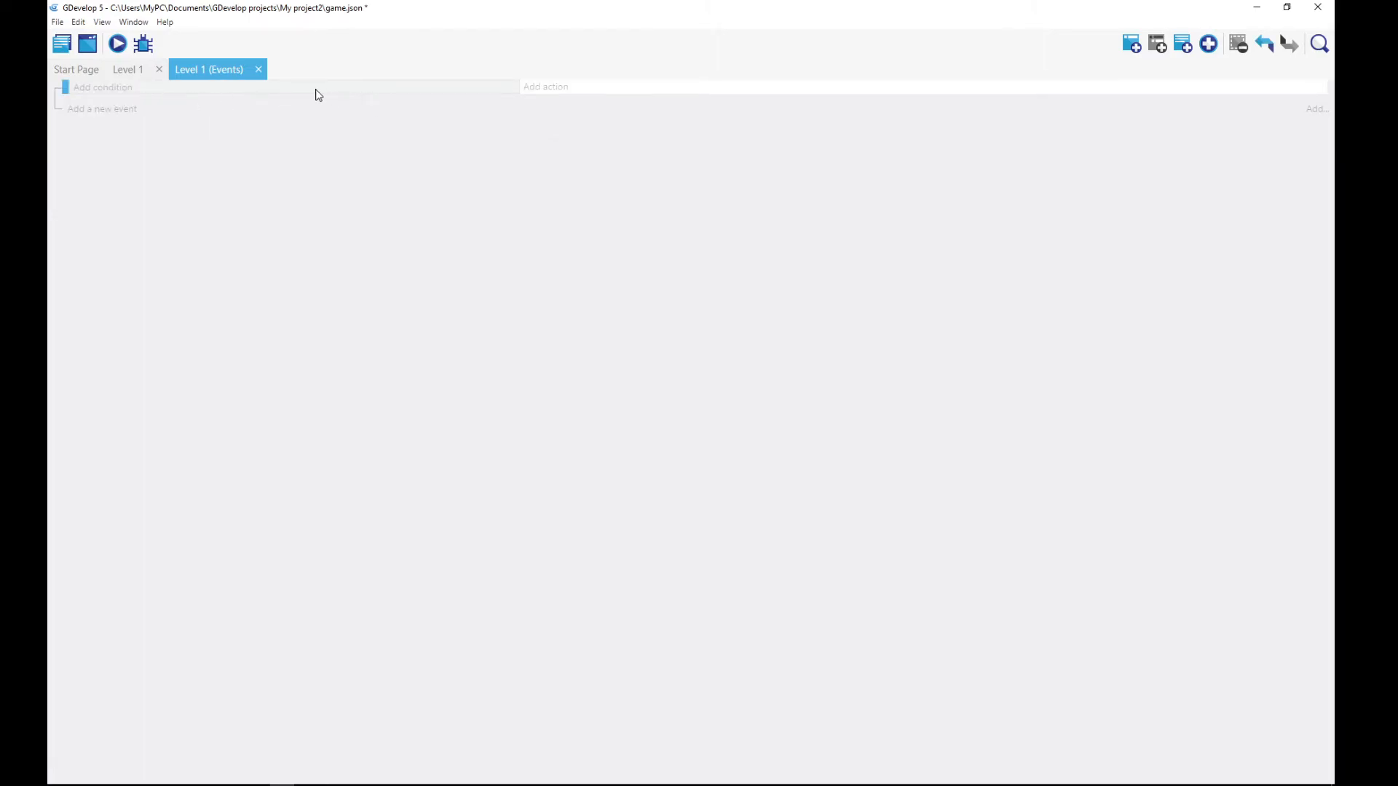
left_click(119, 86)
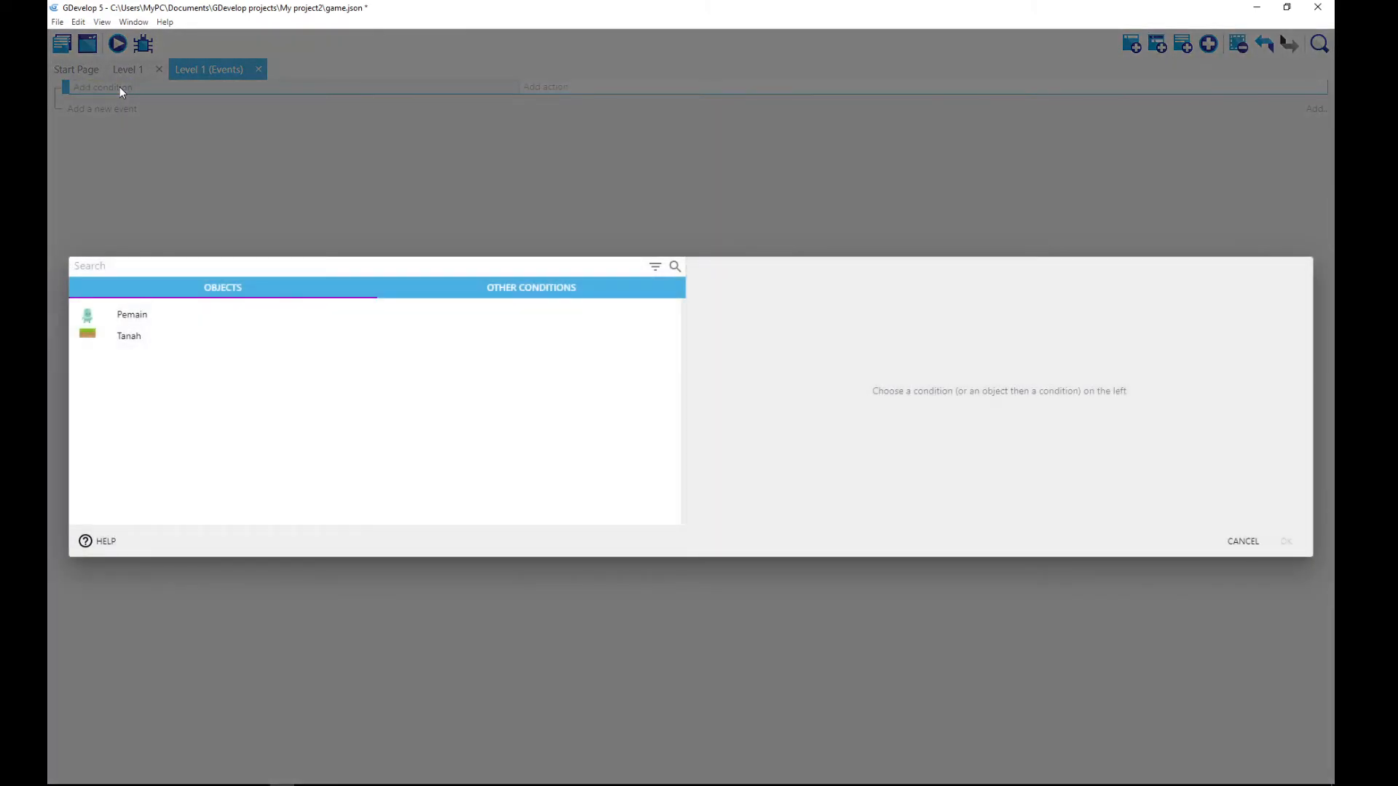
left_click(515, 290)
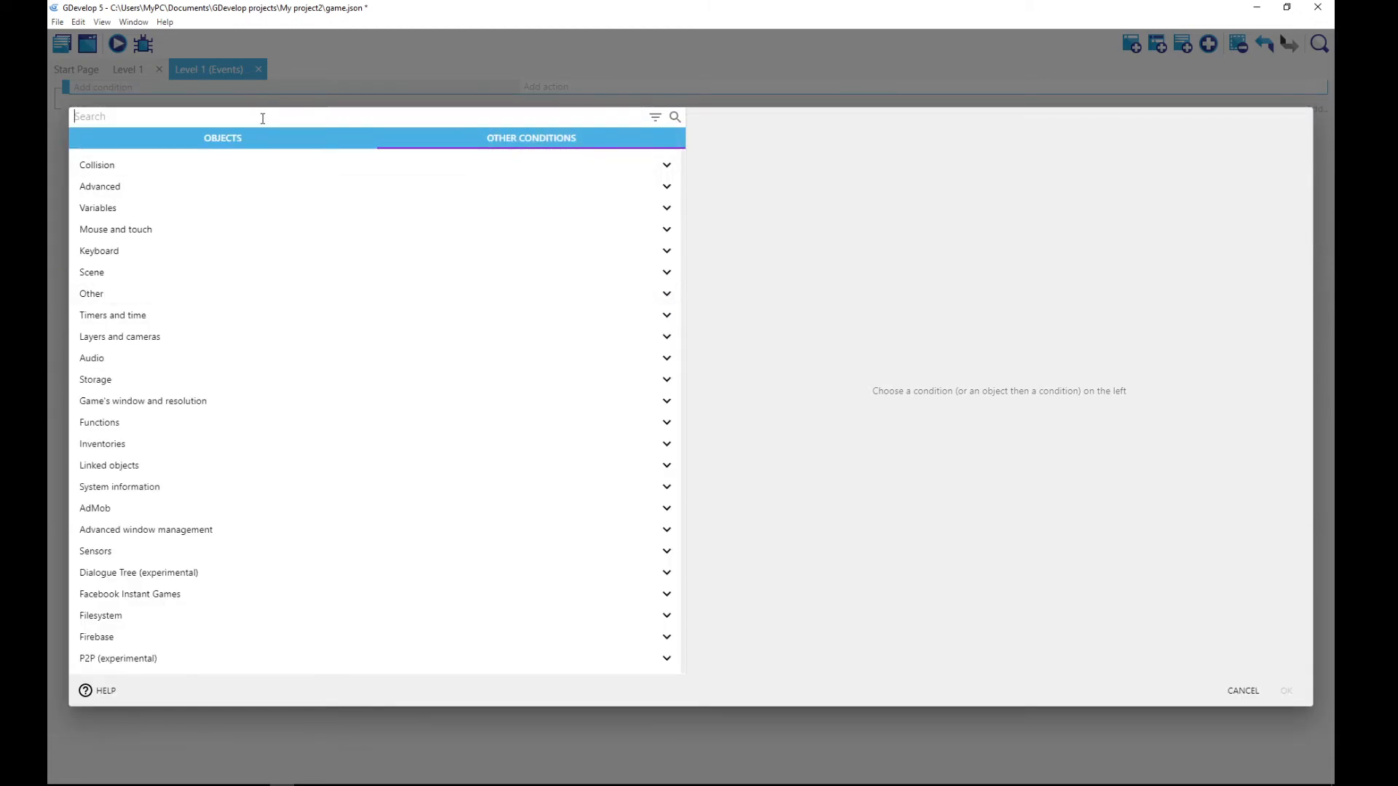
type("cam")
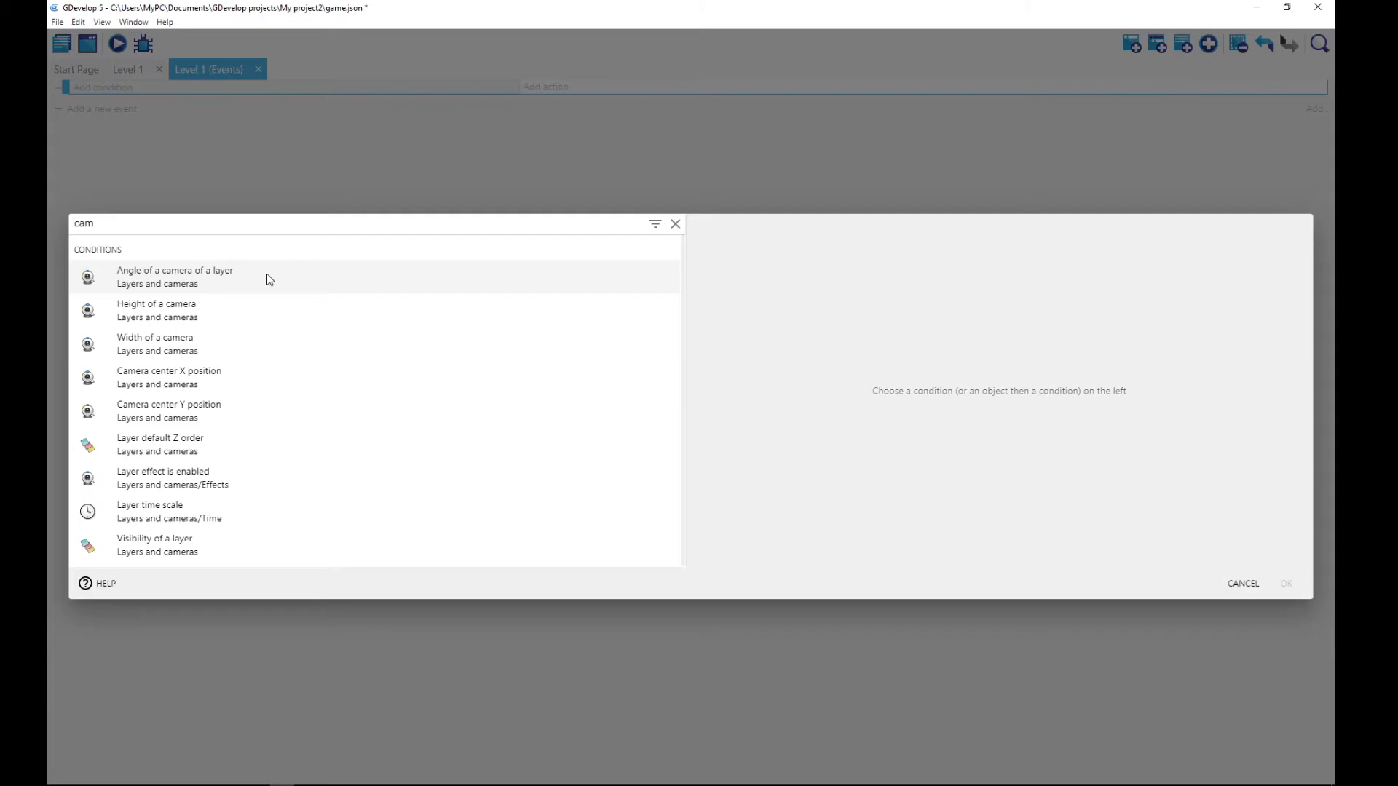
left_click(675, 224)
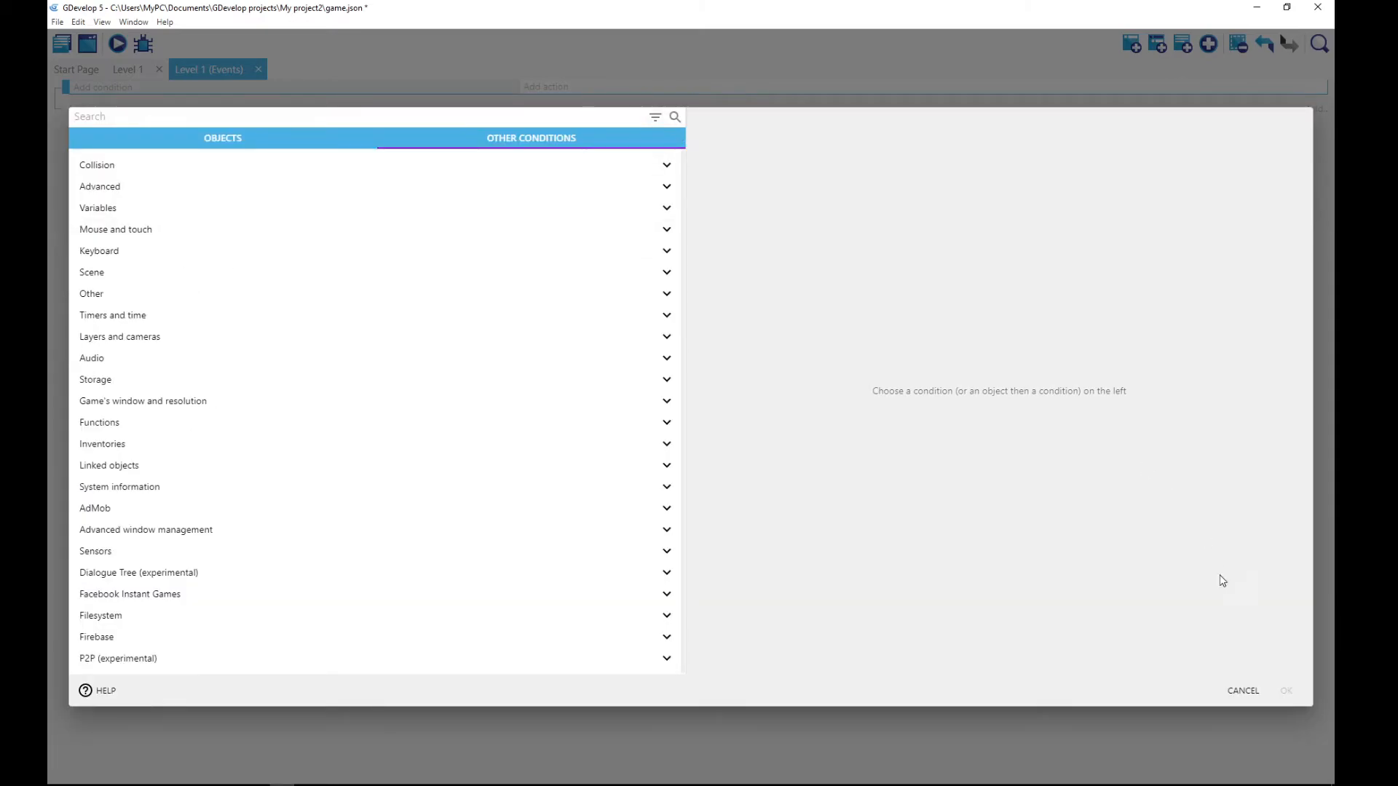
left_click(1243, 692)
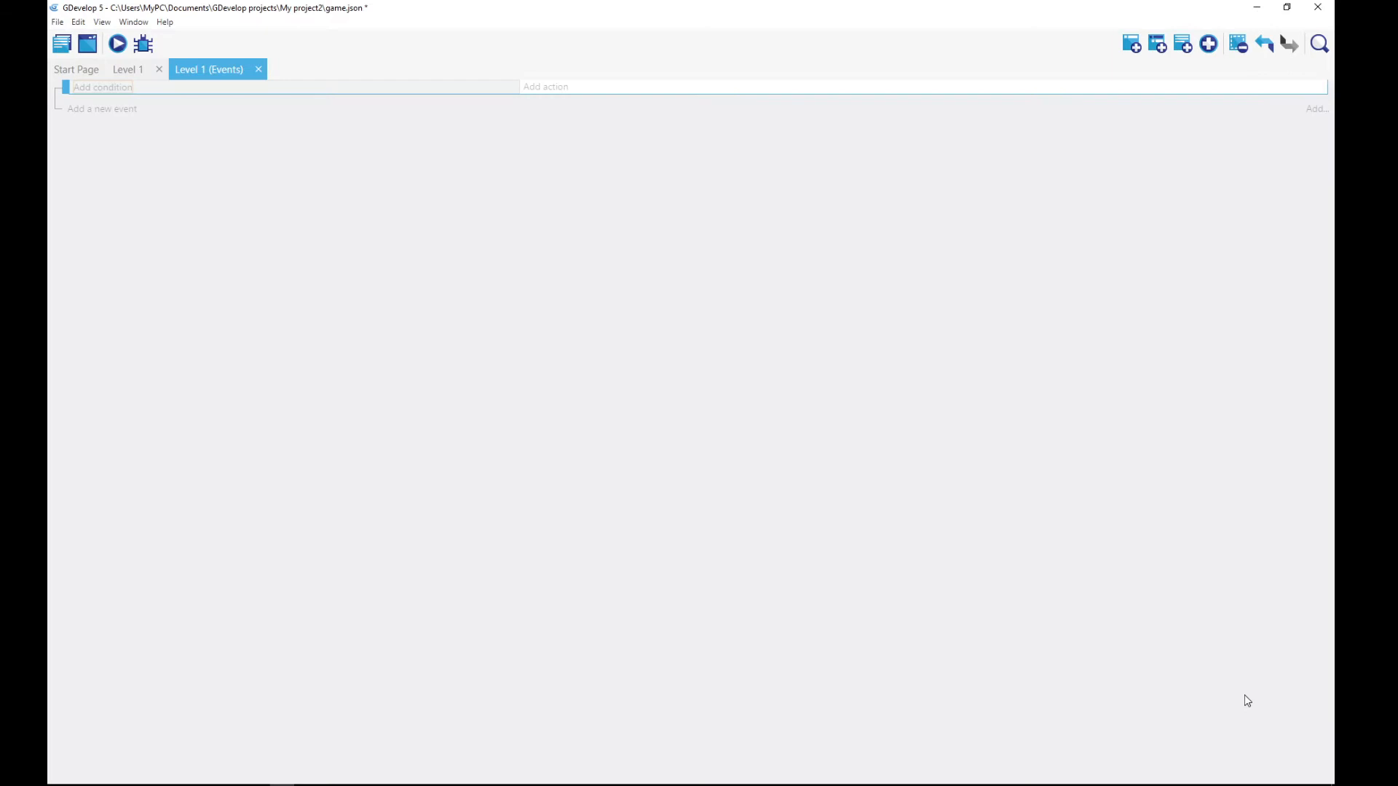
Step: Add a "Center the camera on an object" action for Pemain to the event, leaving its layer and camera number empty
left_click(536, 88)
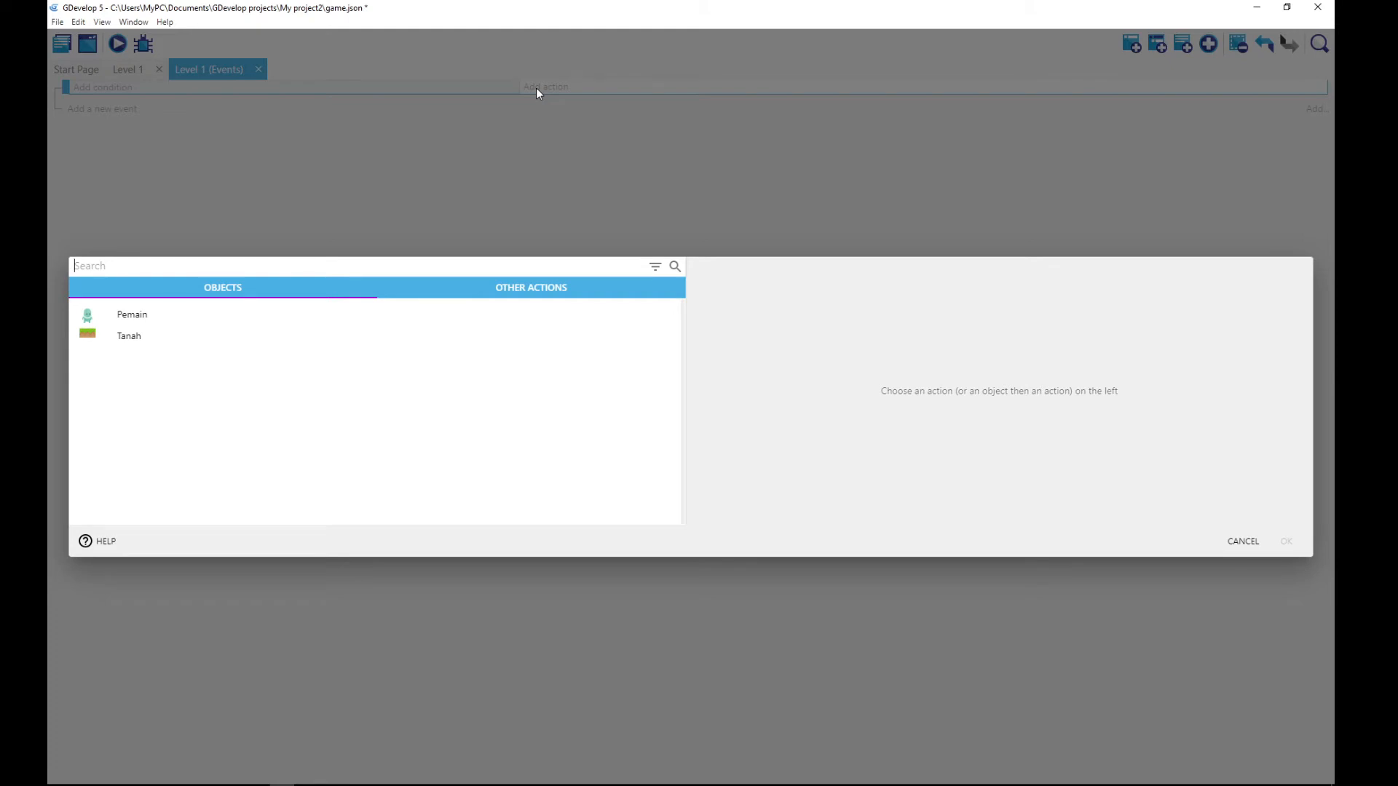
left_click(532, 291)
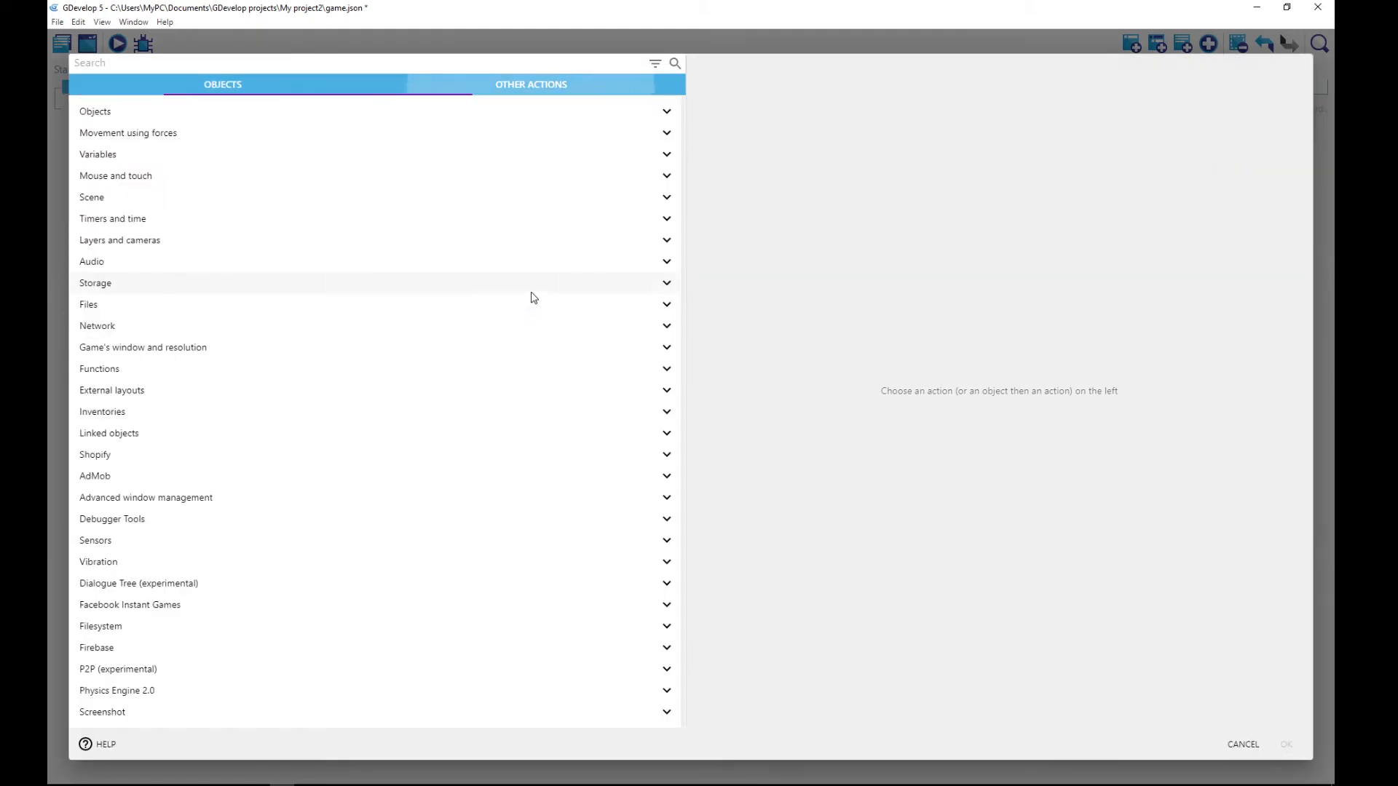
left_click(177, 64)
type("camera")
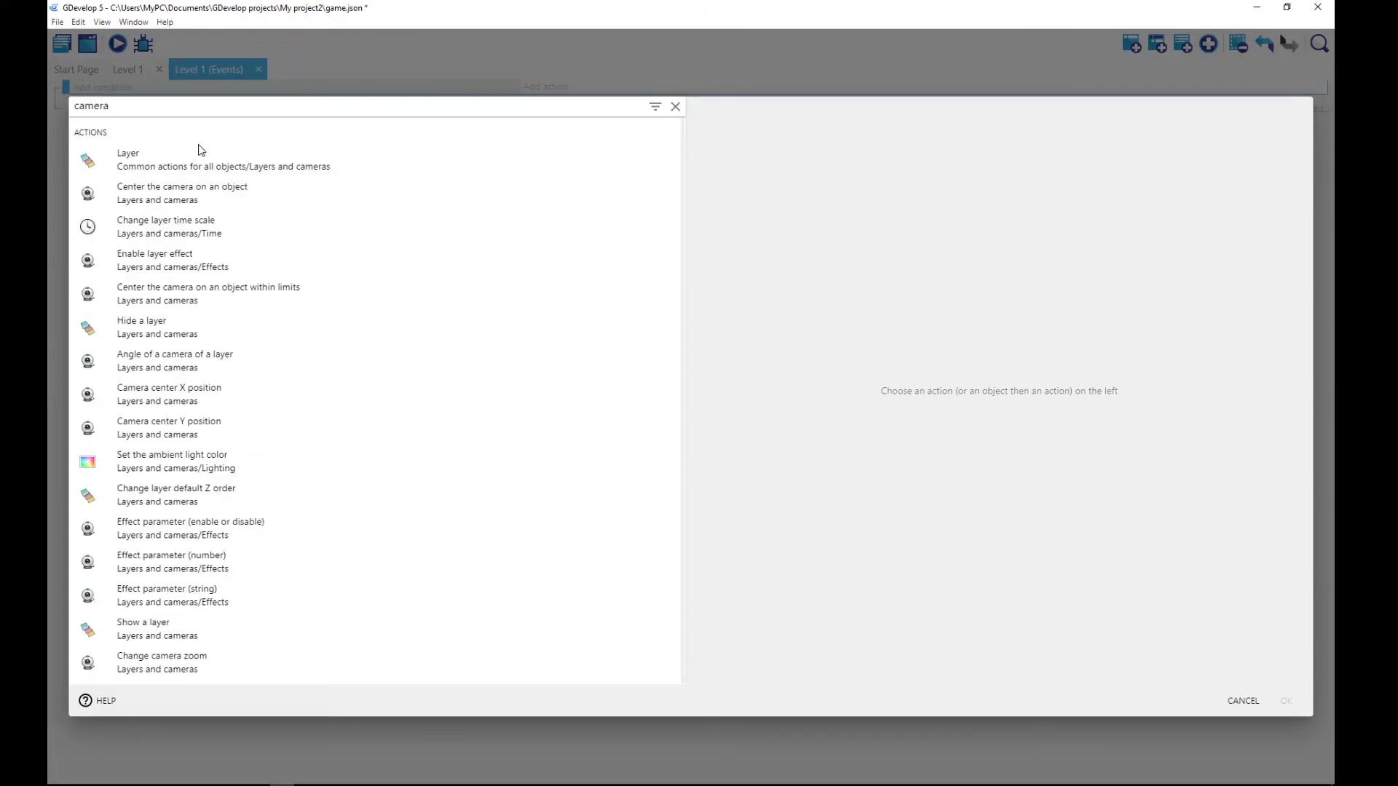
left_click(204, 199)
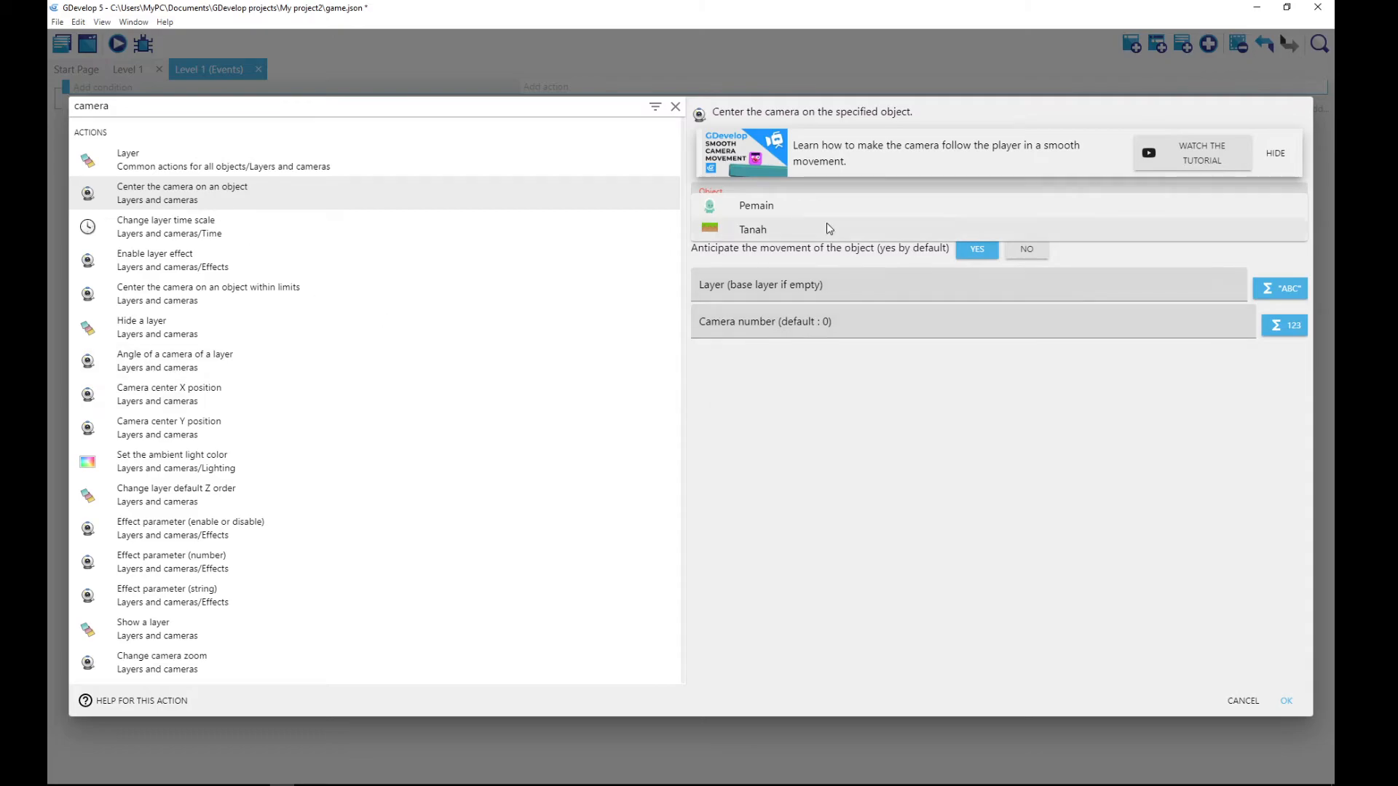
left_click(761, 208)
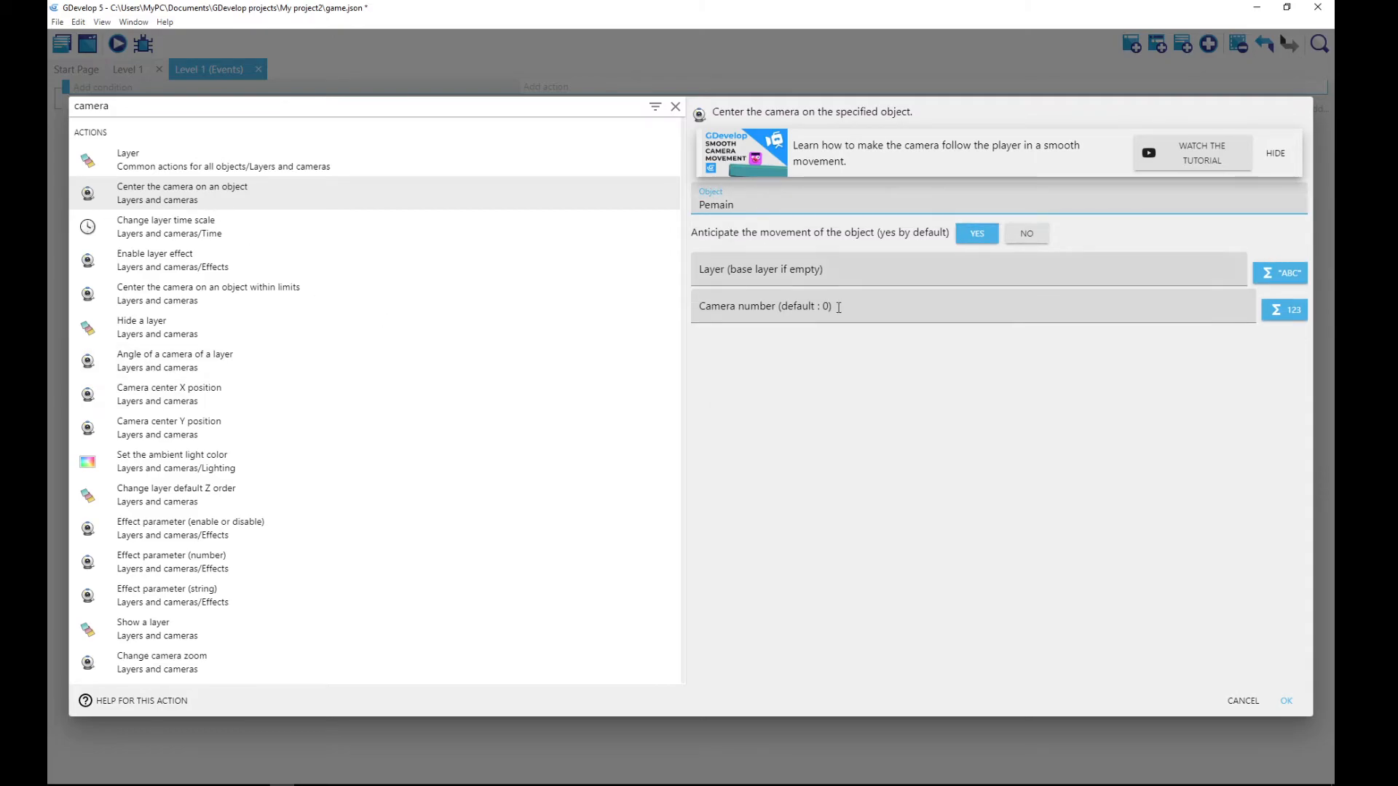
left_click(1286, 701)
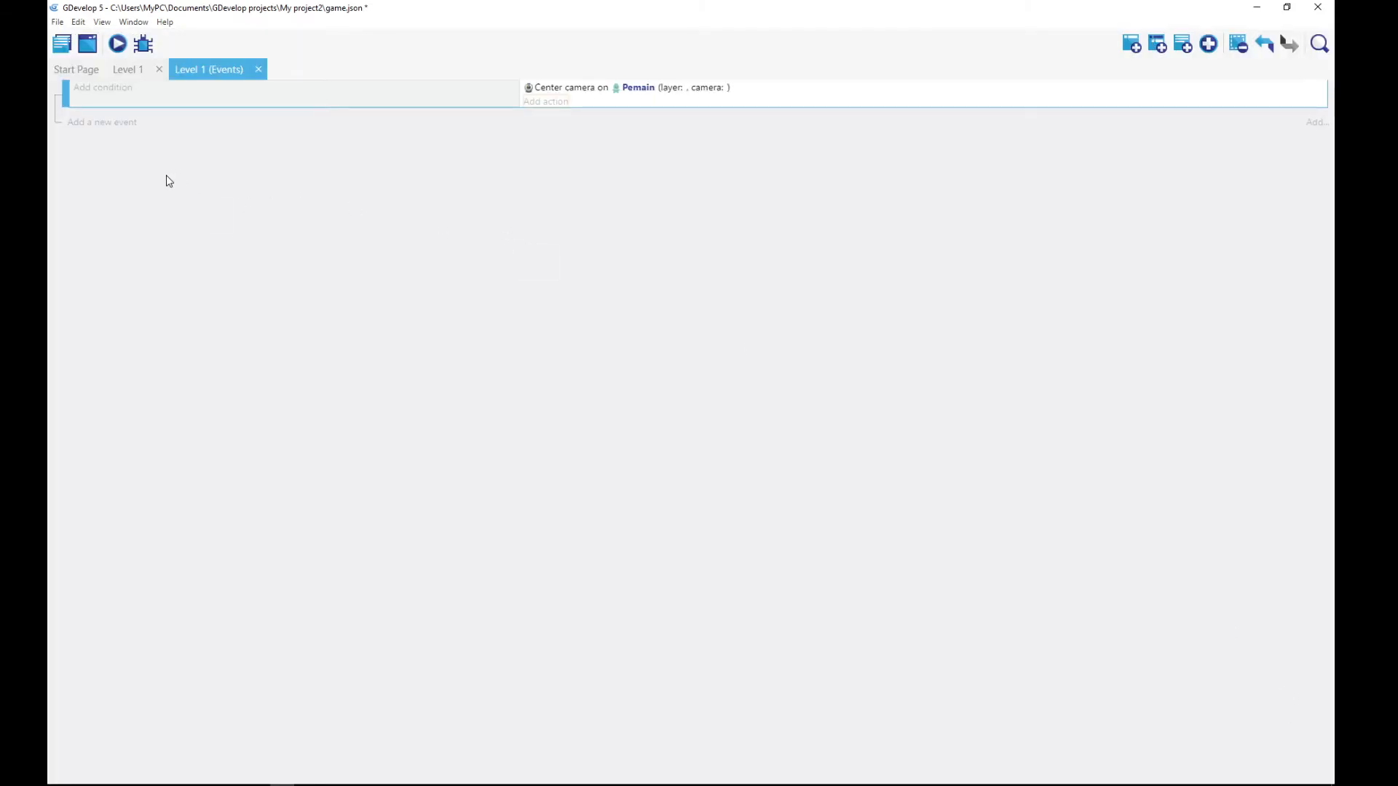
Step: Preview the Level 1 scene and test the camera following the character while jumping right up to the highest platform
left_click(125, 69)
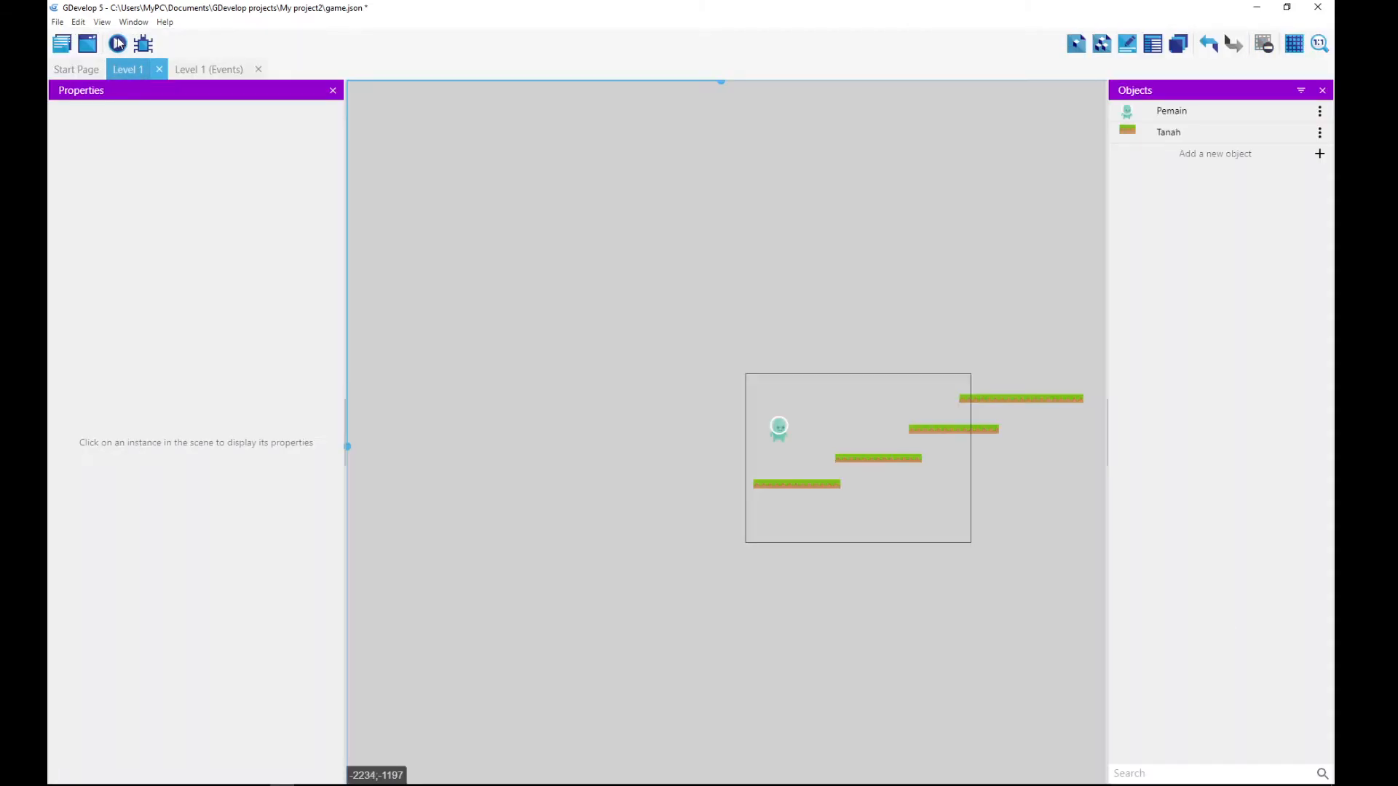
left_click(117, 44)
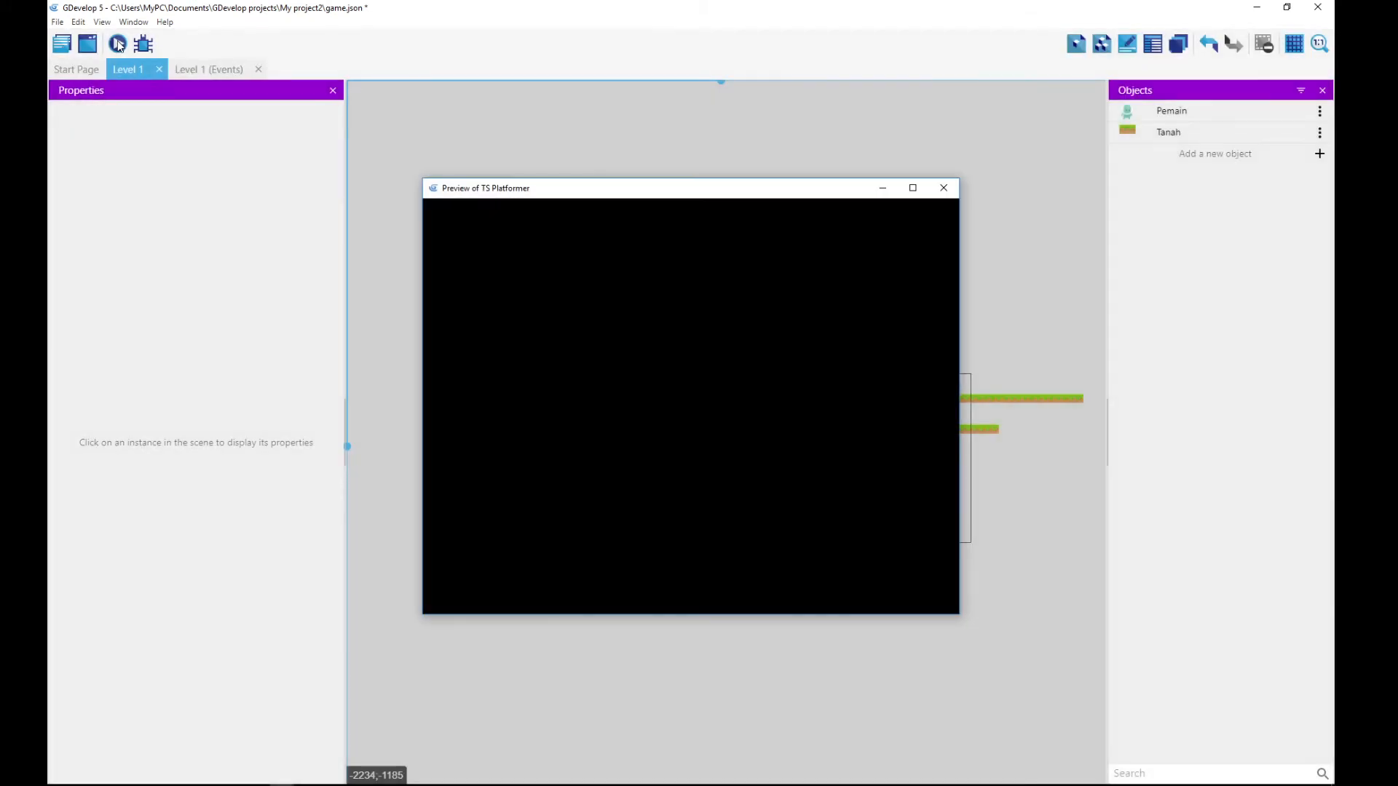
key("Right")
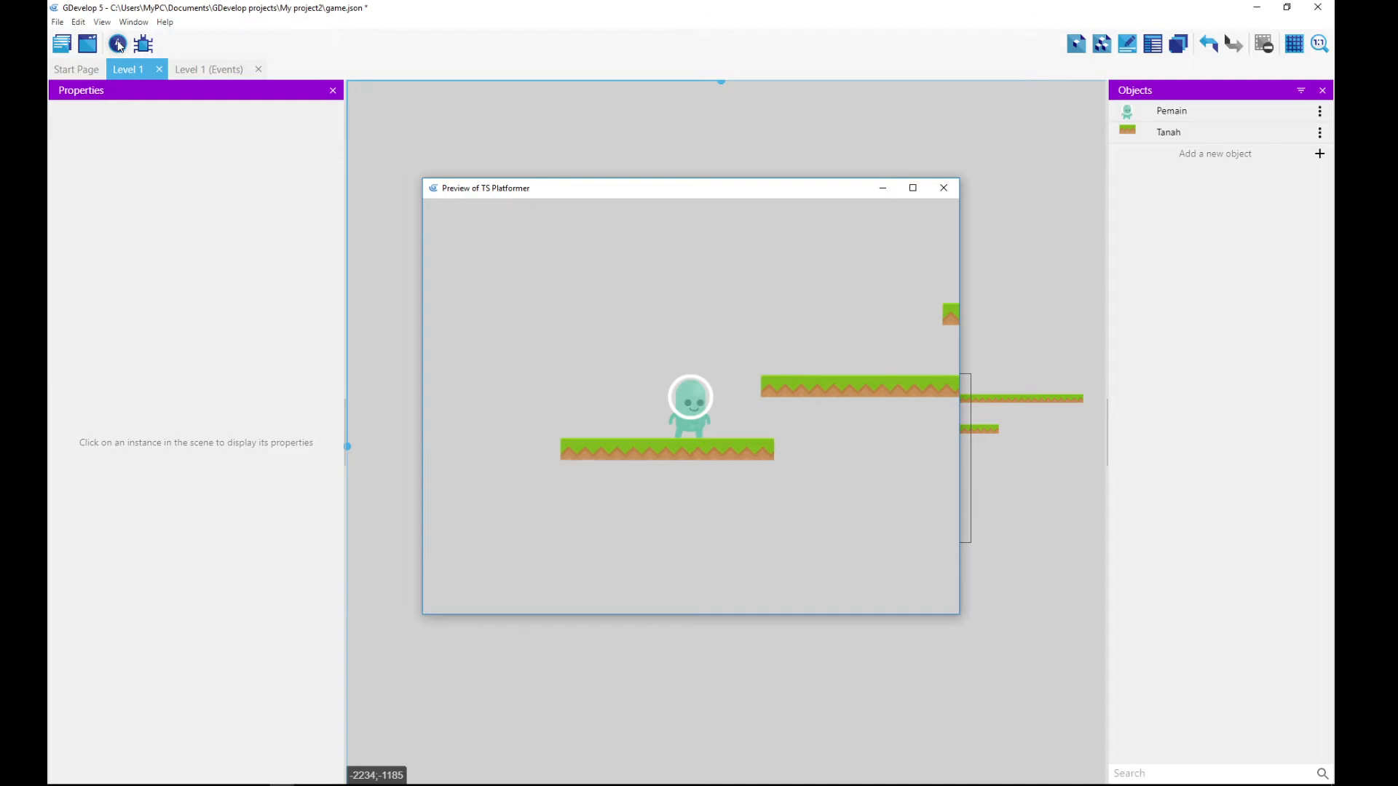
key("Right")
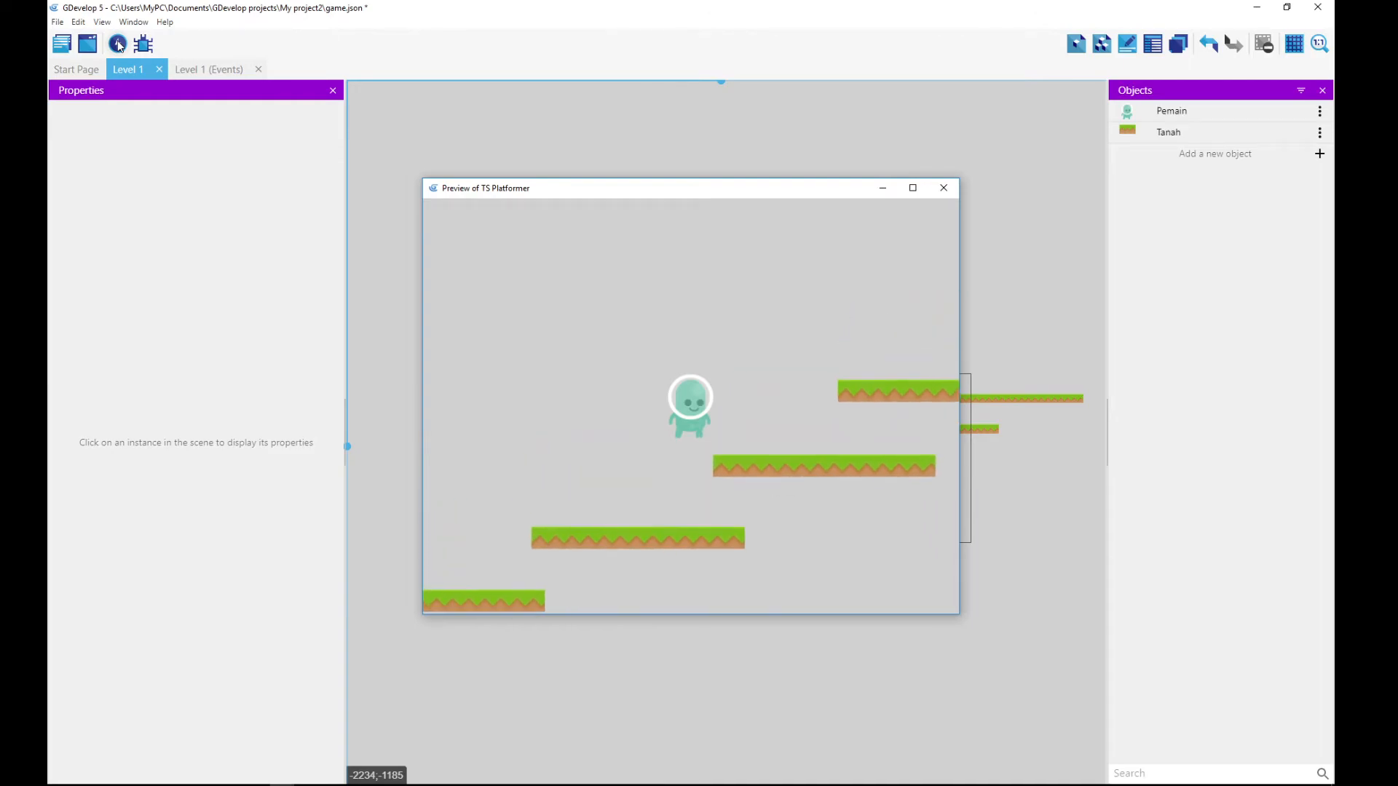
key("Right")
key("space")
key("Right")
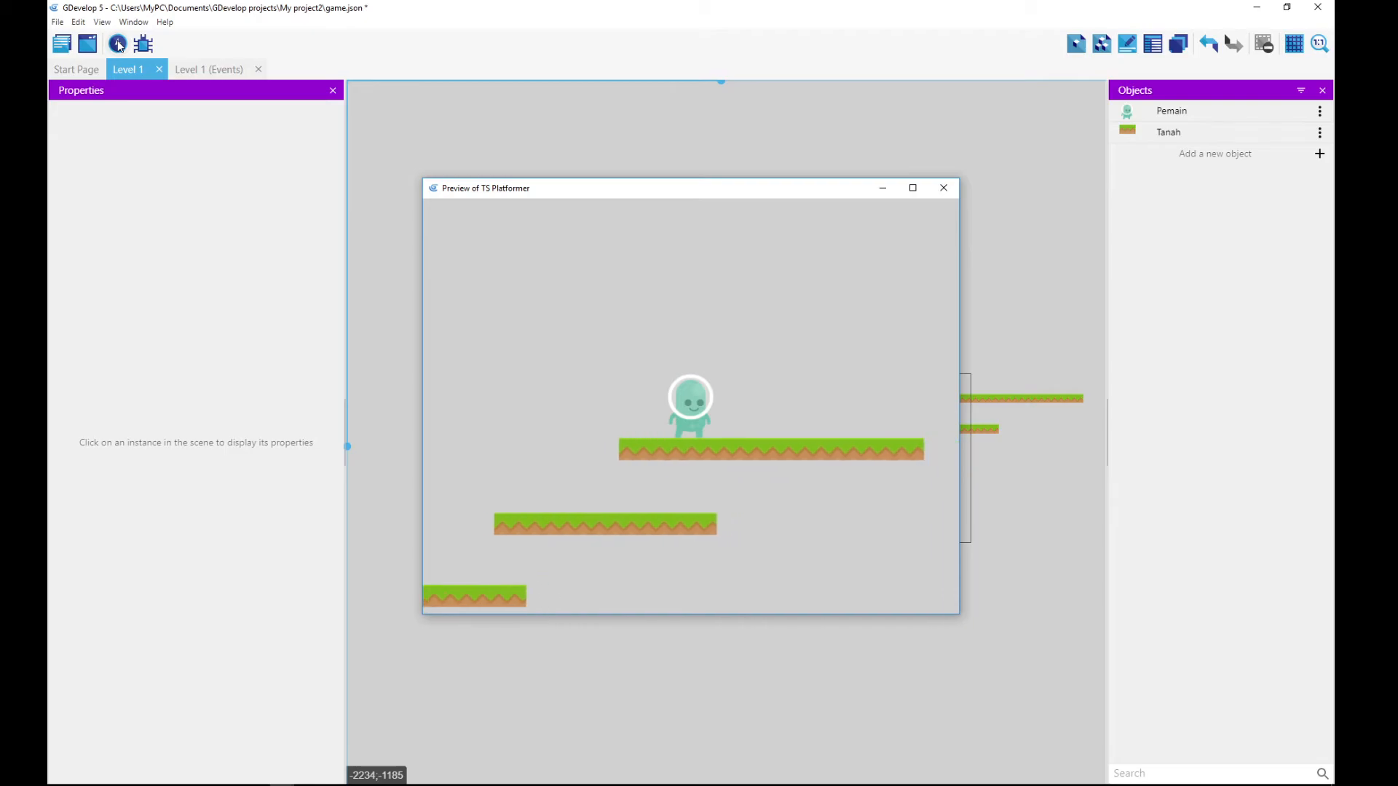
key("Right")
Step: Test the camera following the character in the preview while moving it left and down to the second-lowest platform
key("Left")
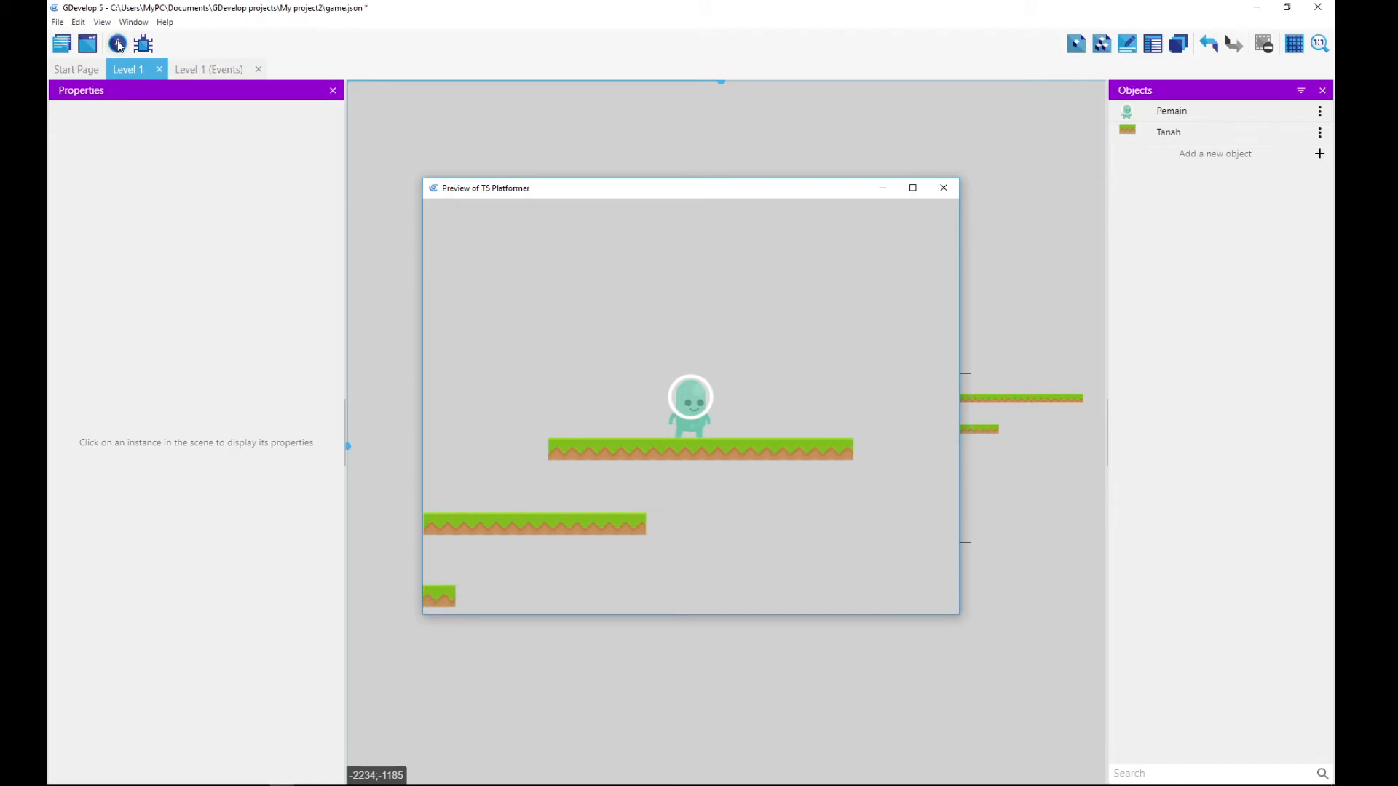
key("Left")
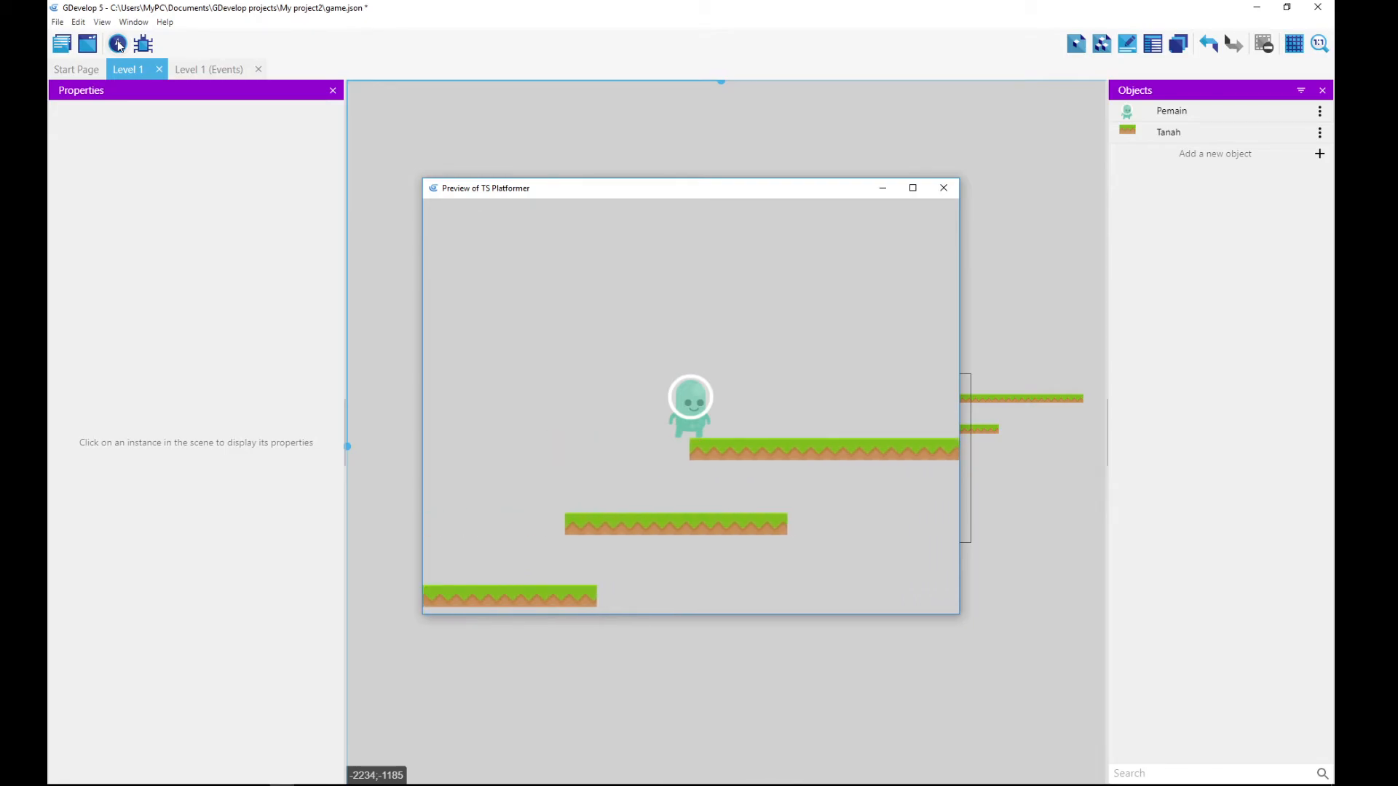
key("Left")
key("Right")
key("Left")
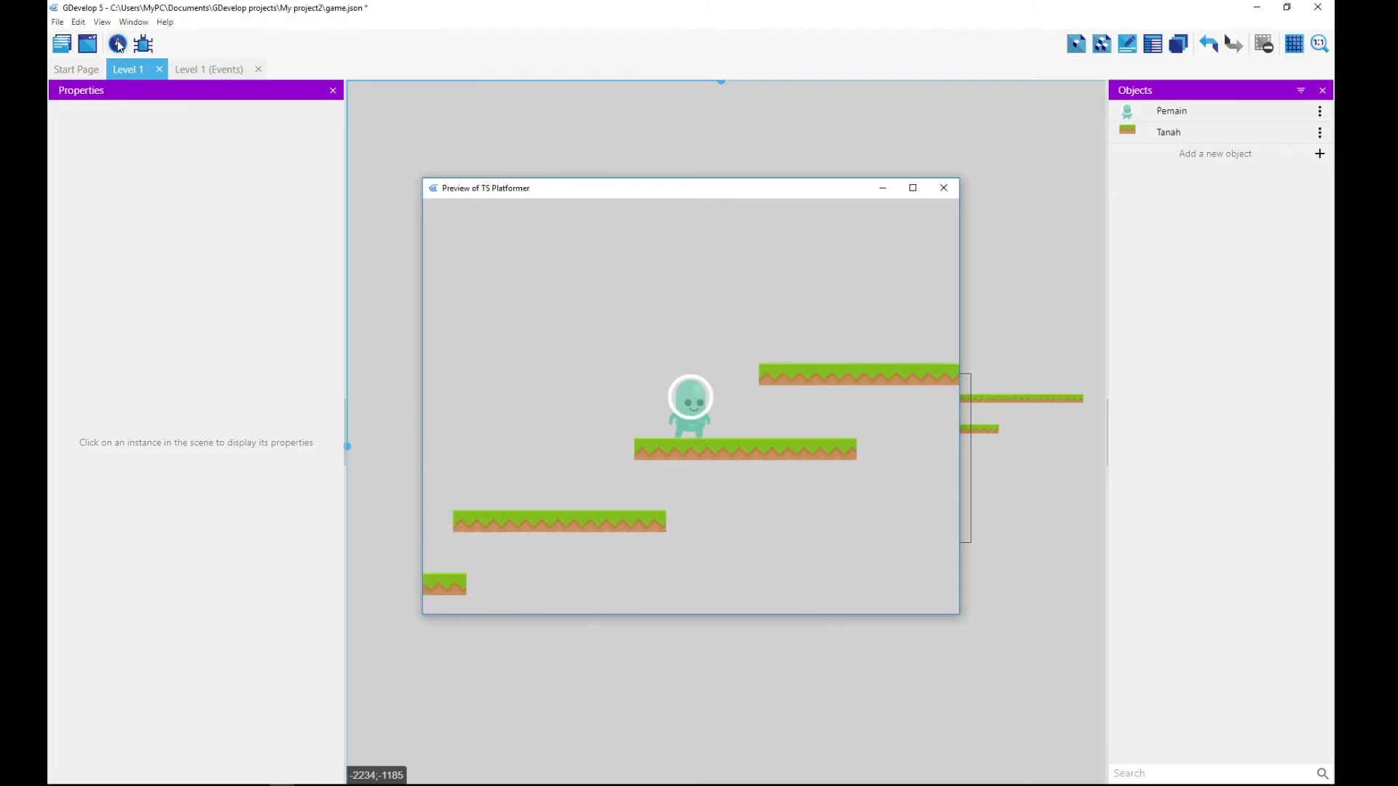
key("Left")
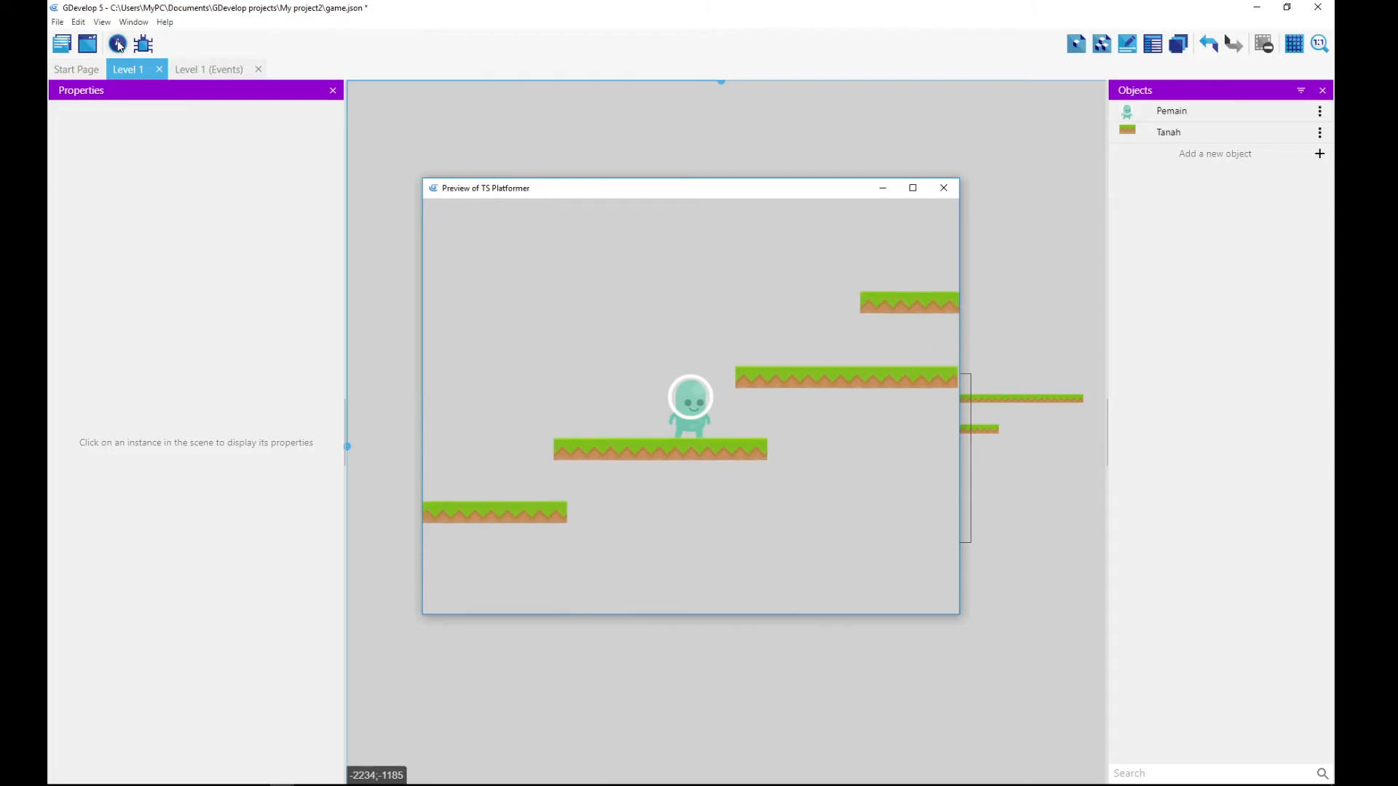
Step: Test the camera following the character in the preview, dropping to the lowest platform and jumping right up to the highest one
key("Left")
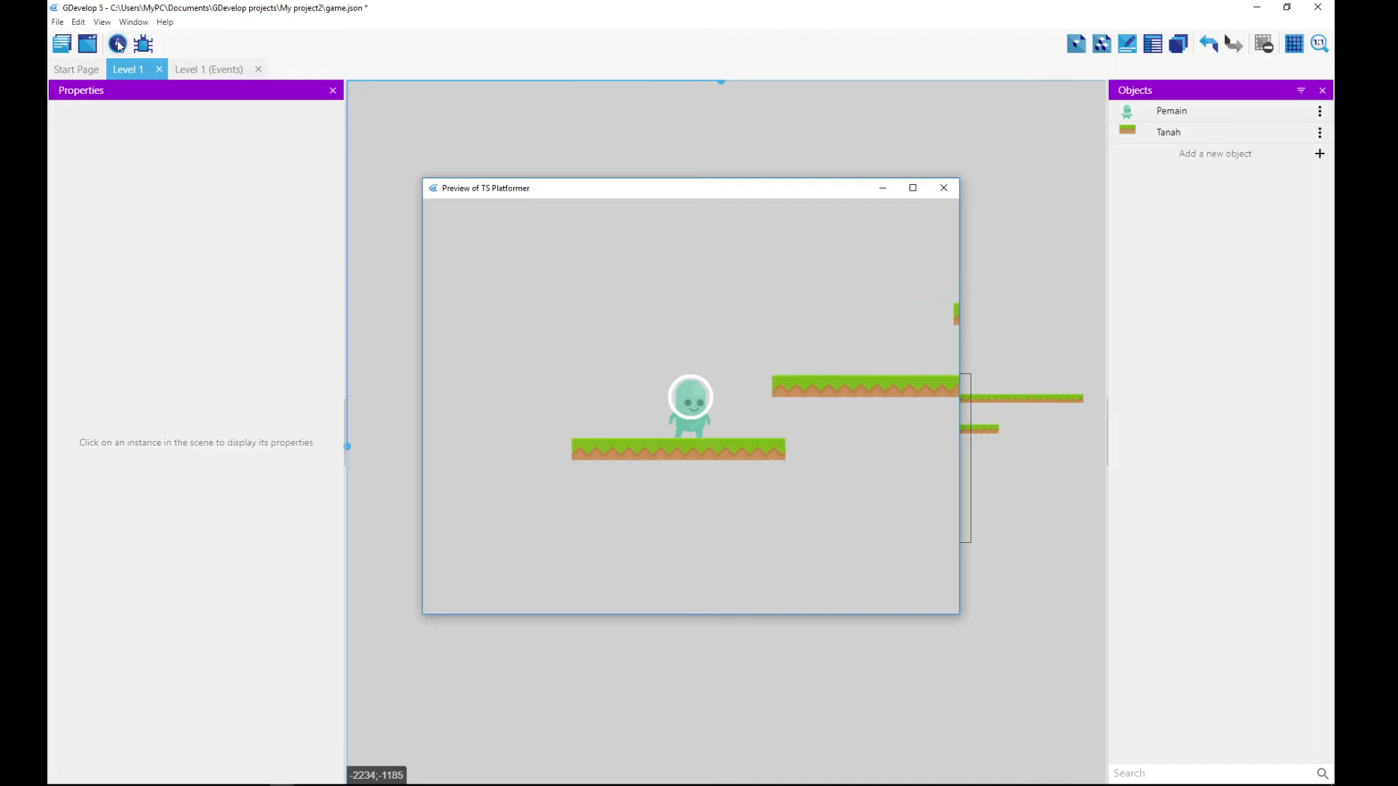
key("Right")
key("space")
key("Right")
key("space")
key("Right")
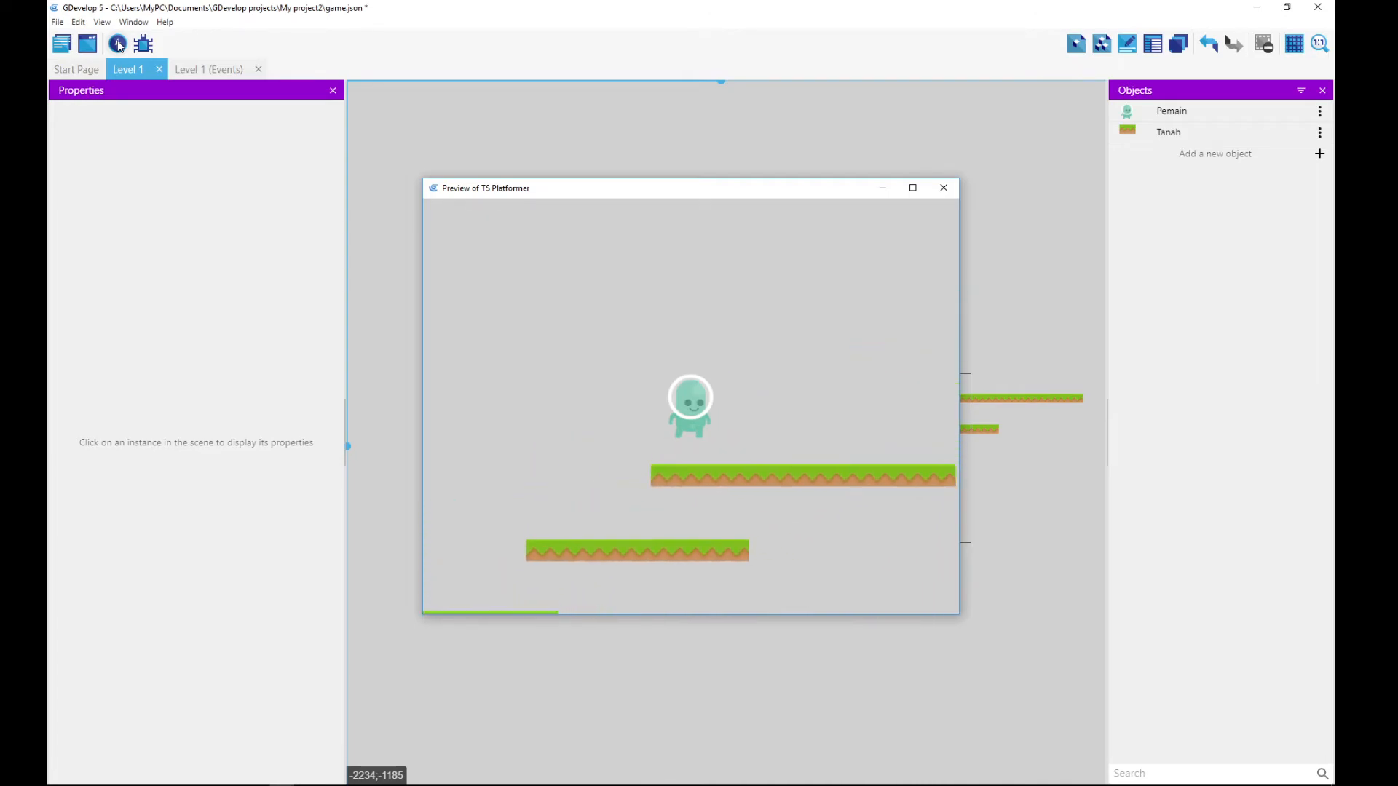
key("Right")
key("Left")
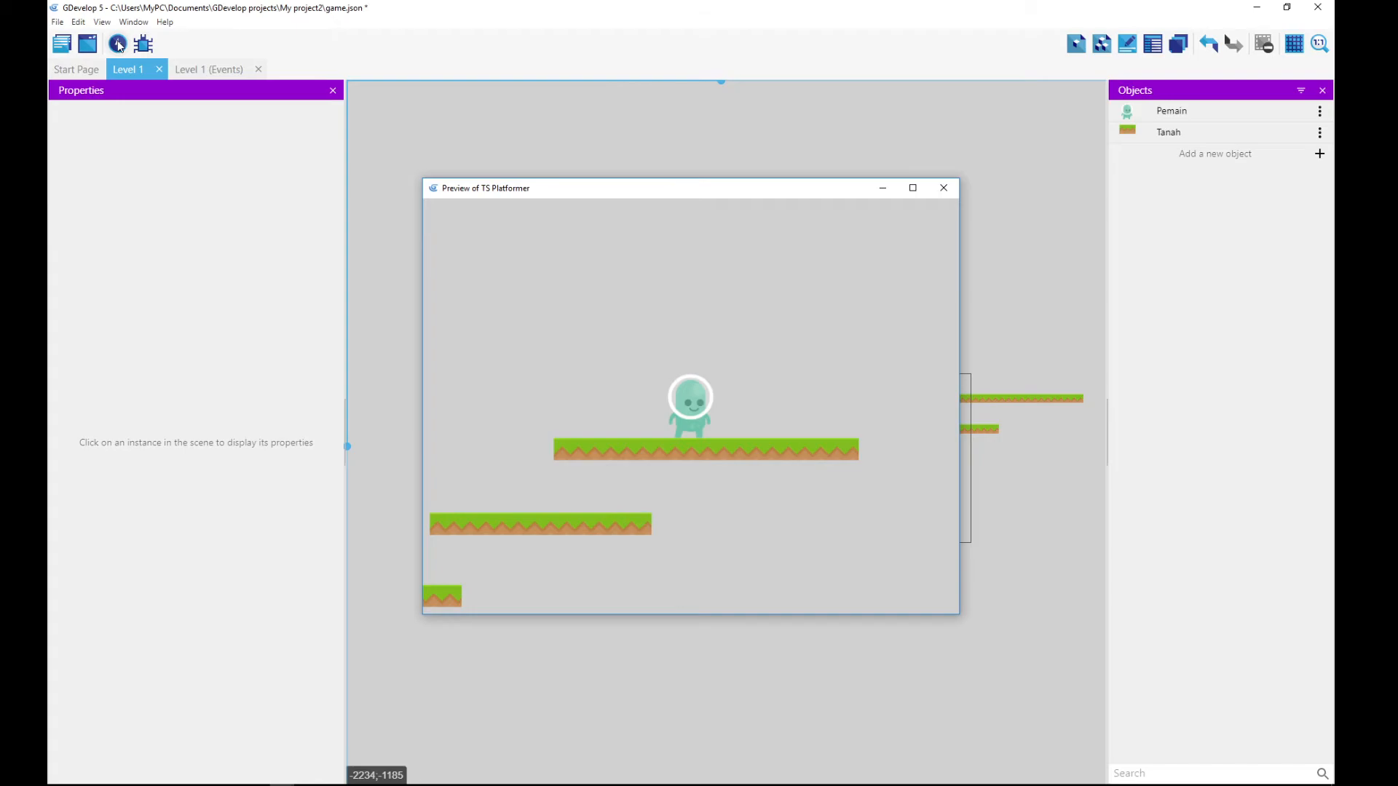
Step: Test the camera while walking back and forth on the highest platform and descending left to the lowest one
key("Right")
key("Left")
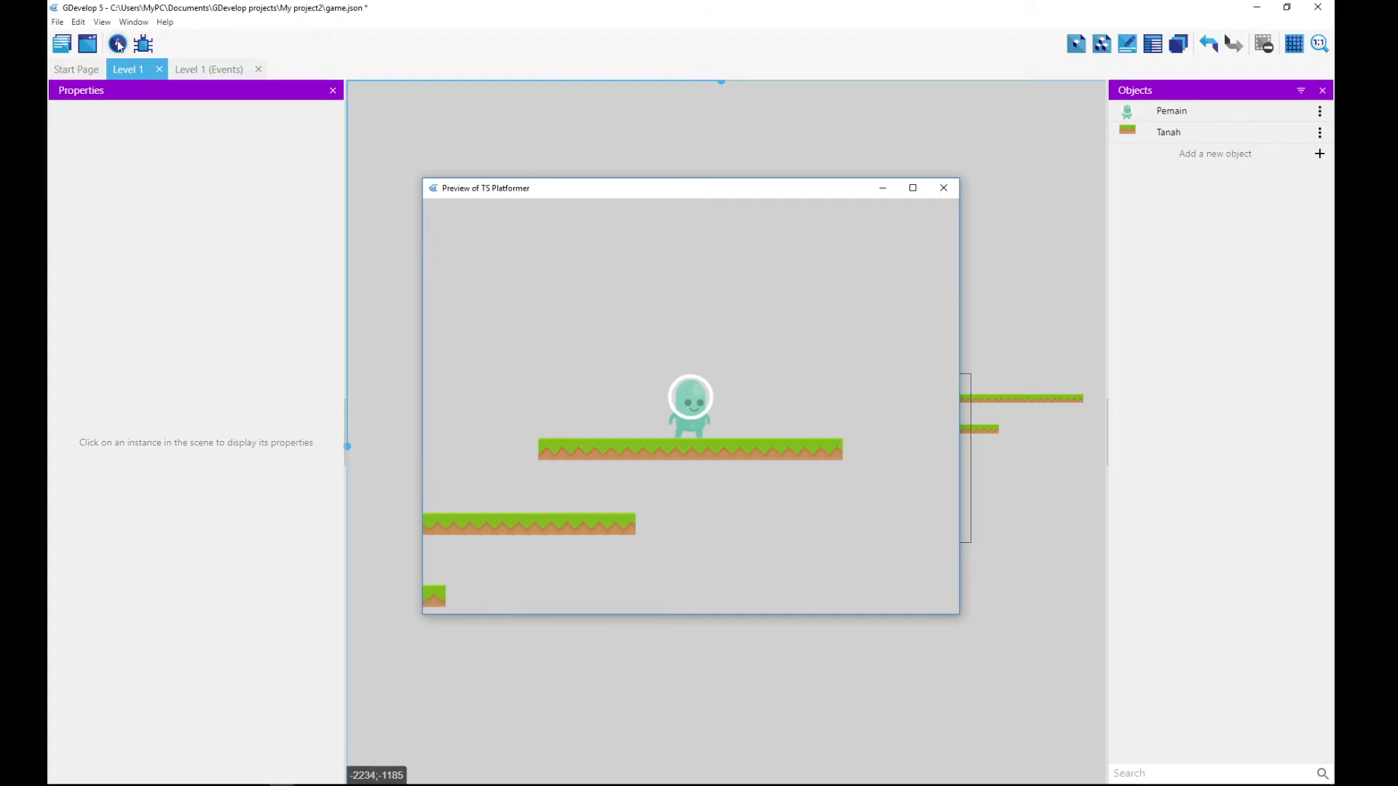
key("Left")
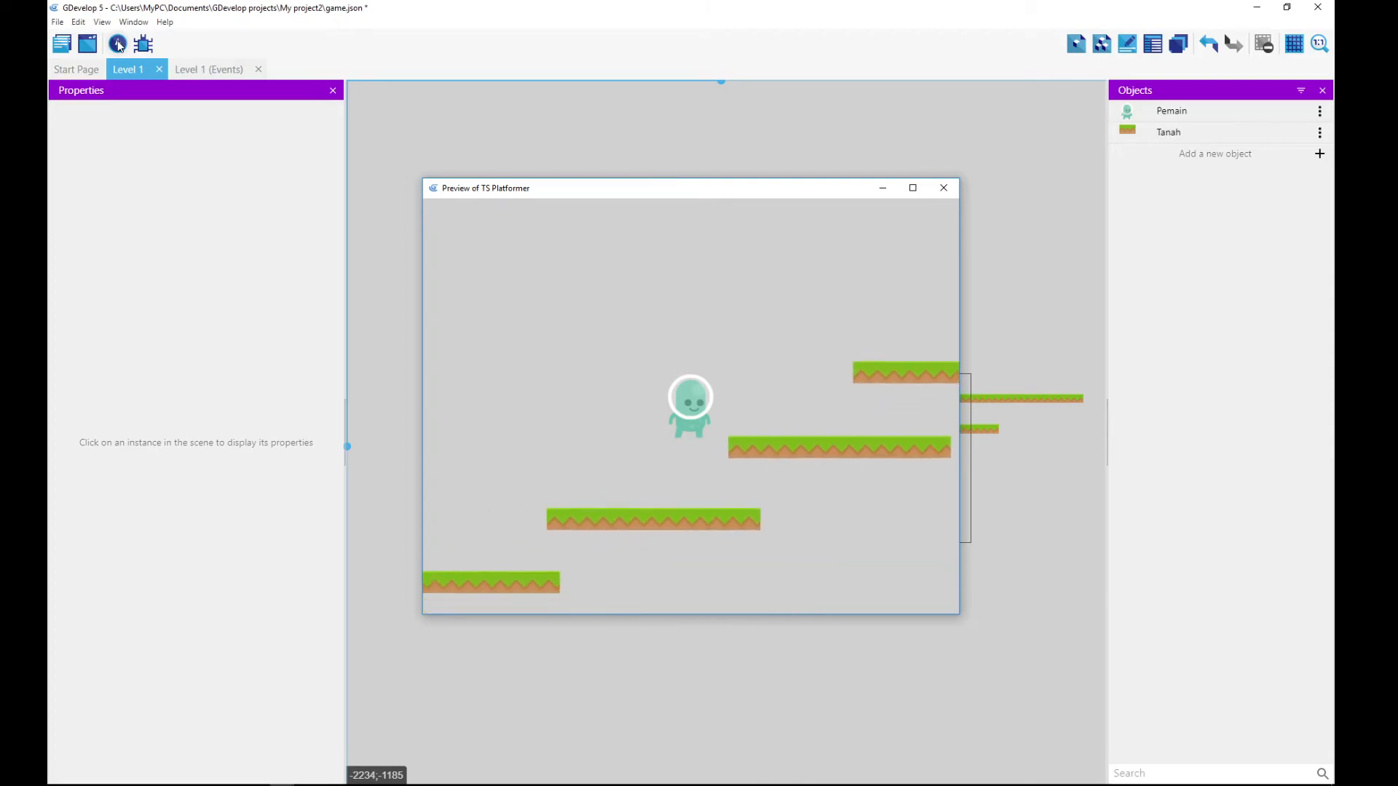
key("Left")
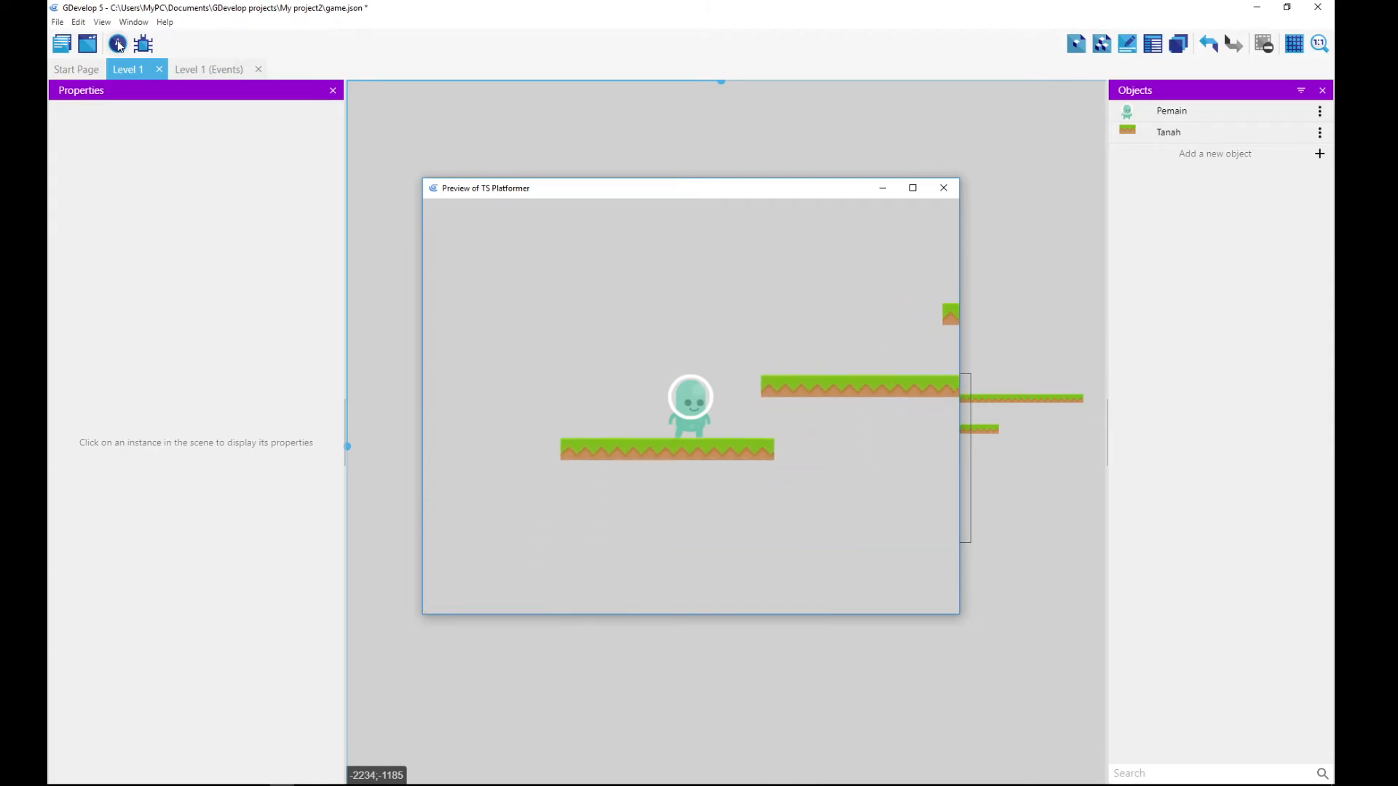
key("Right")
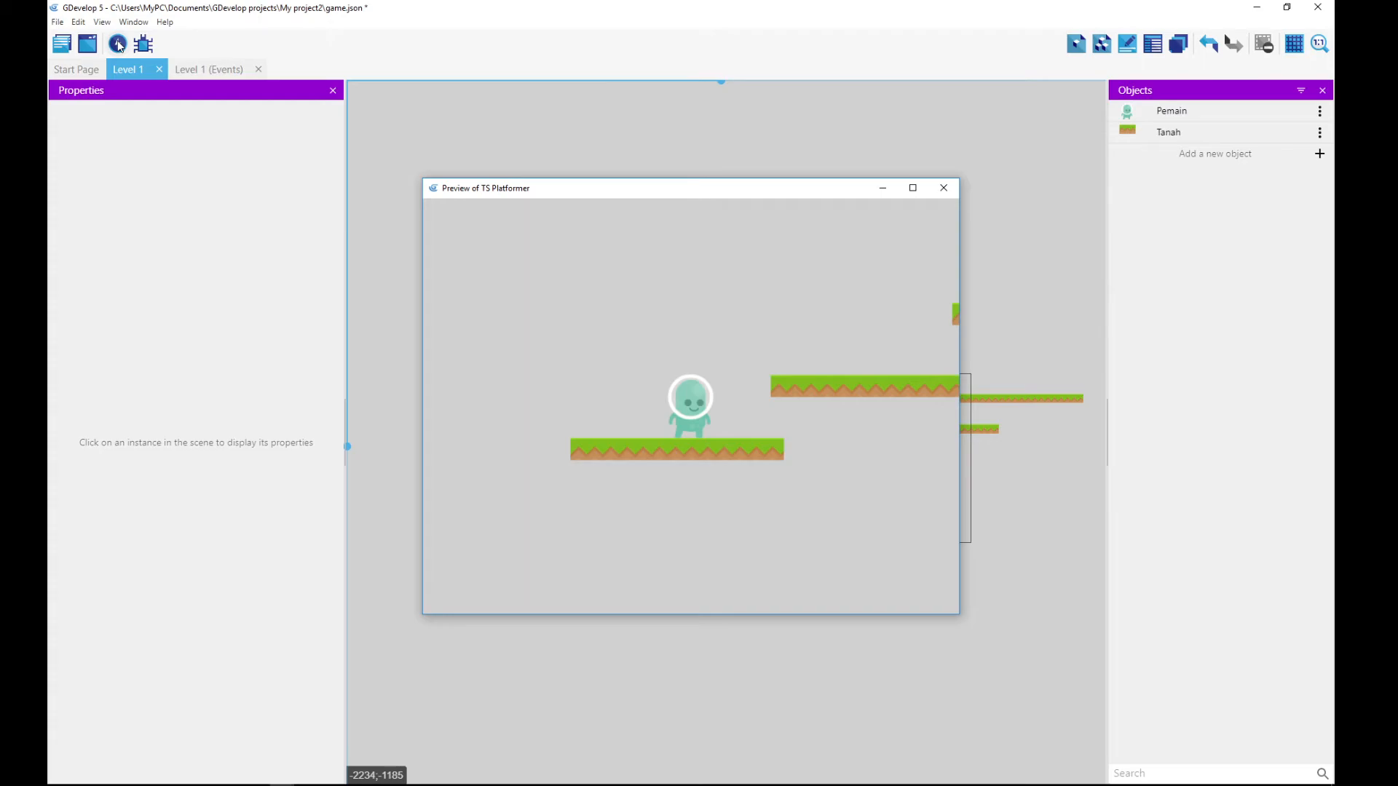
Step: Test the camera while jumping right from the lowest to the second-highest platform, and close the preview
key("Right")
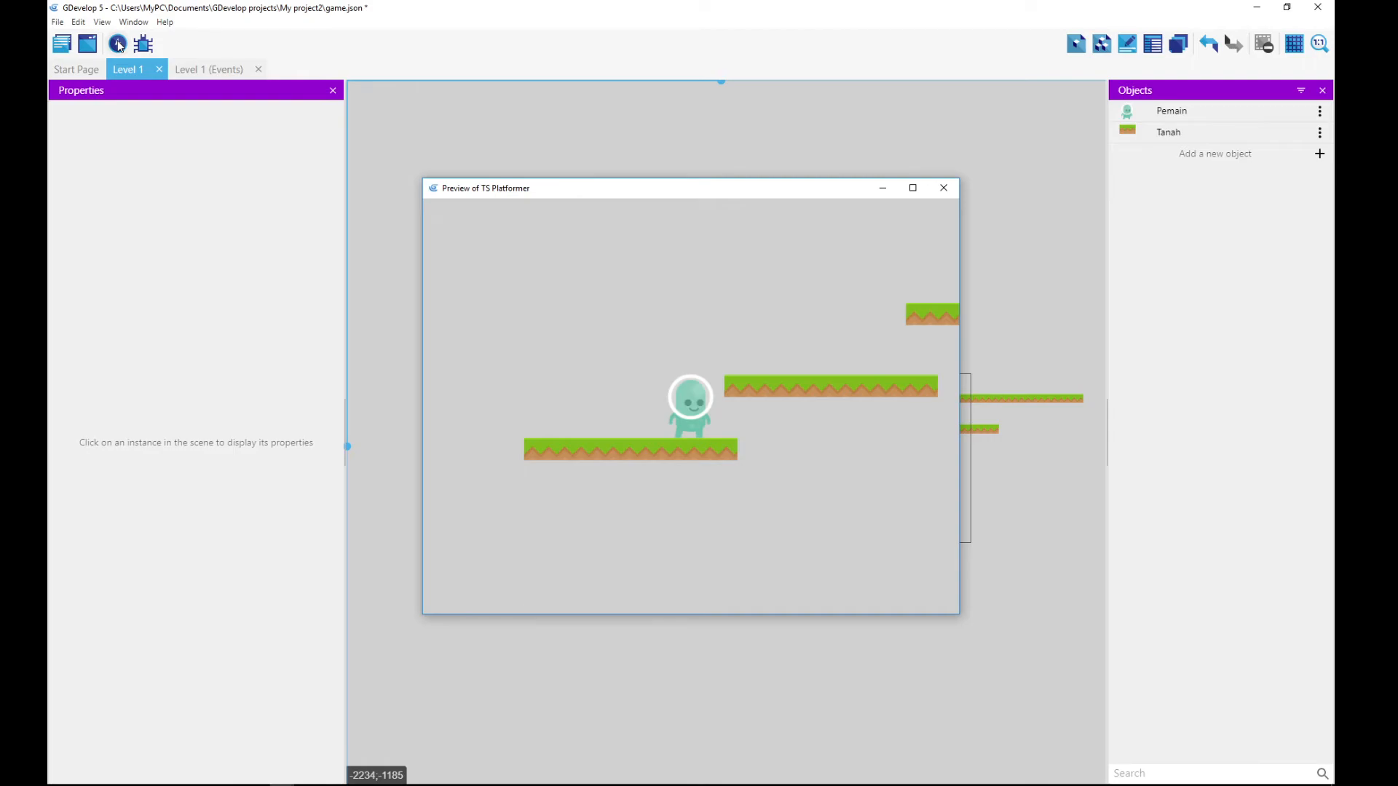
key("space")
key("Right")
key("Right")
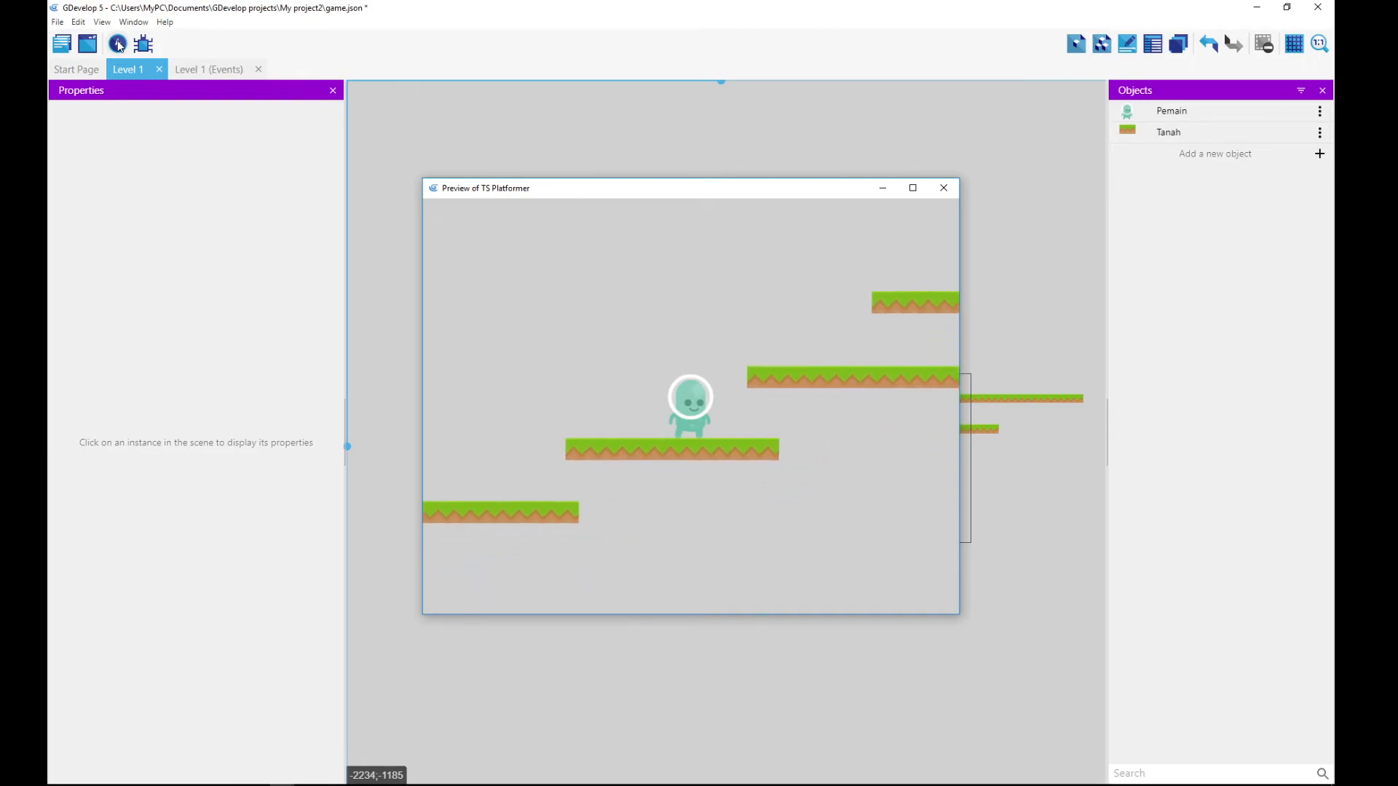
key("space")
key("Right")
key("space")
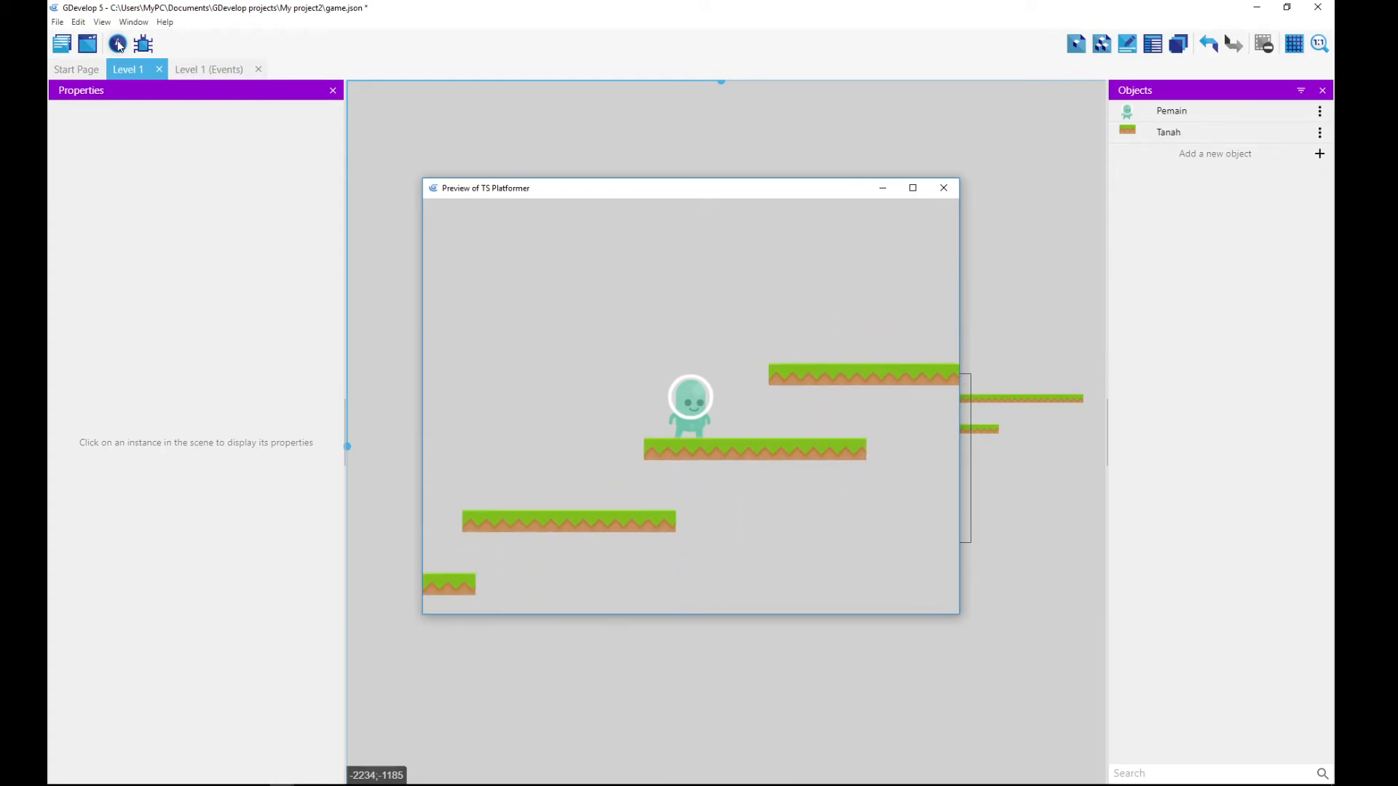
key("Left")
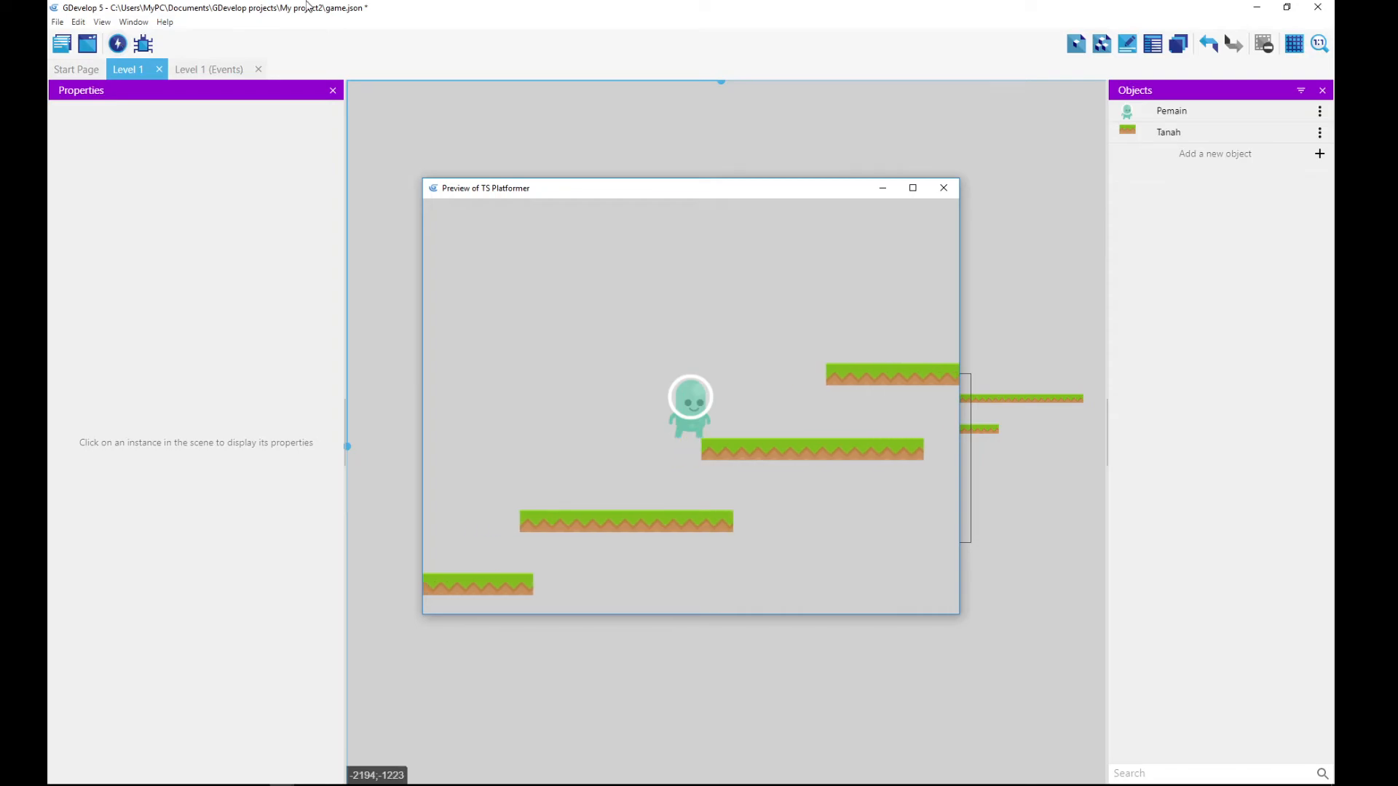
left_click(943, 188)
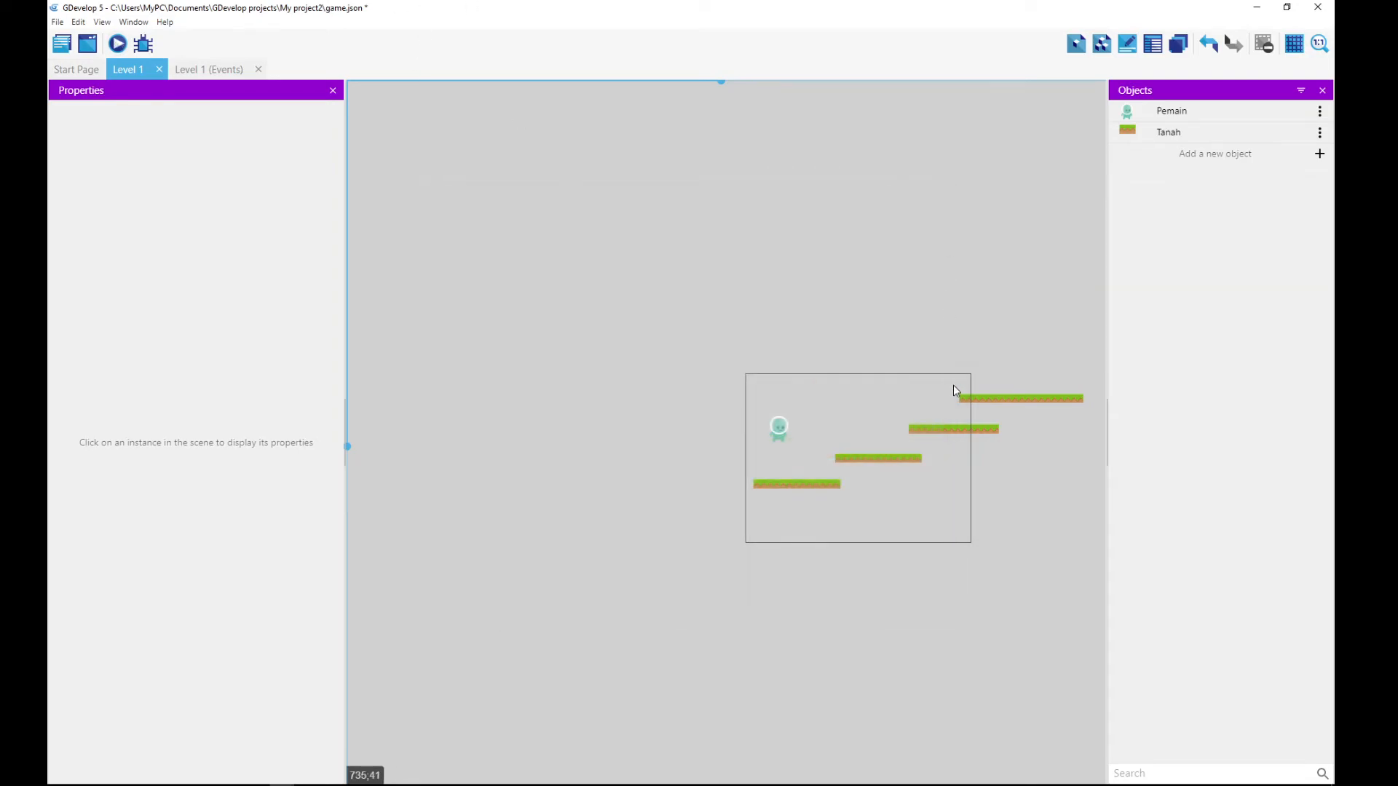
left_click_drag(723, 78, 771, 87)
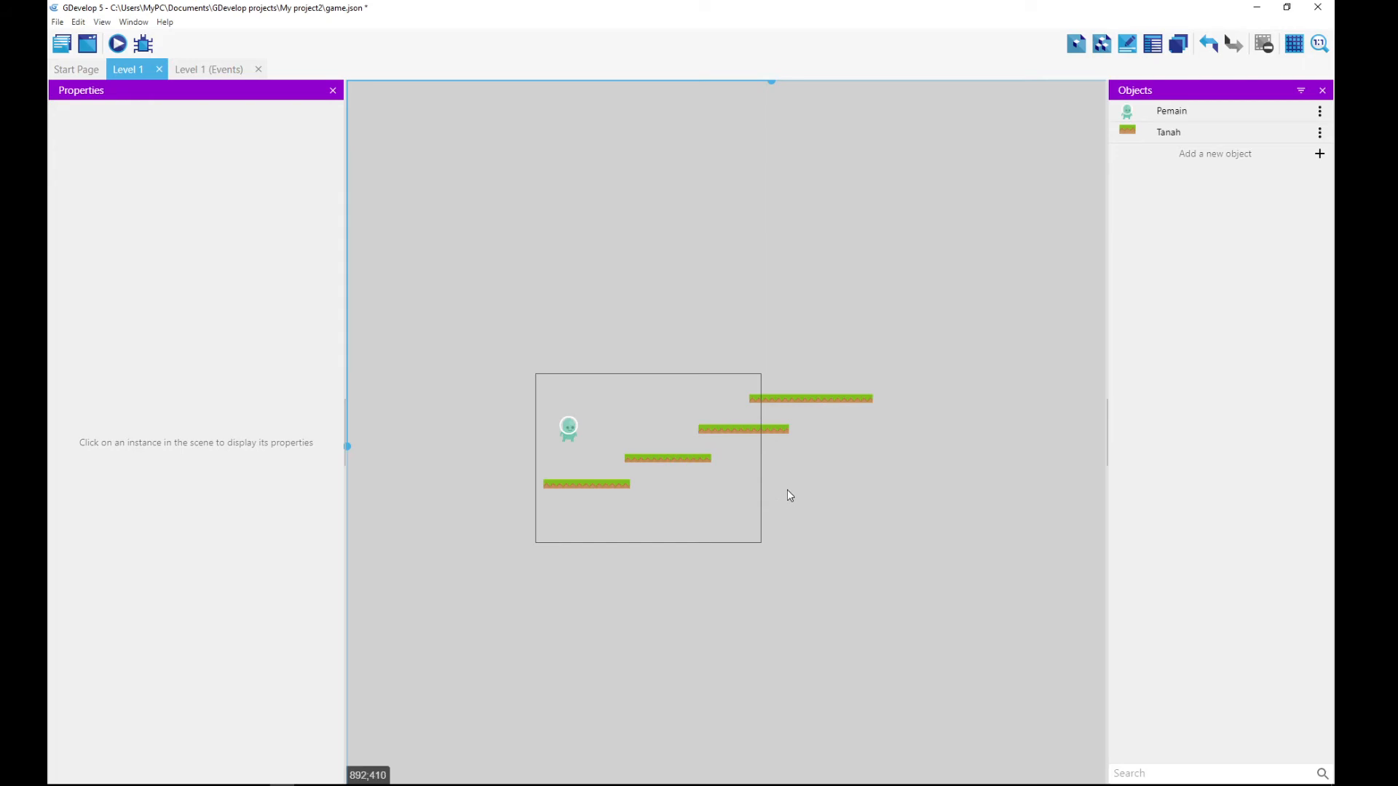
Step: Switch to the presentation slideshow and advance to the "Tugas 2" slide
key("alt+Tab")
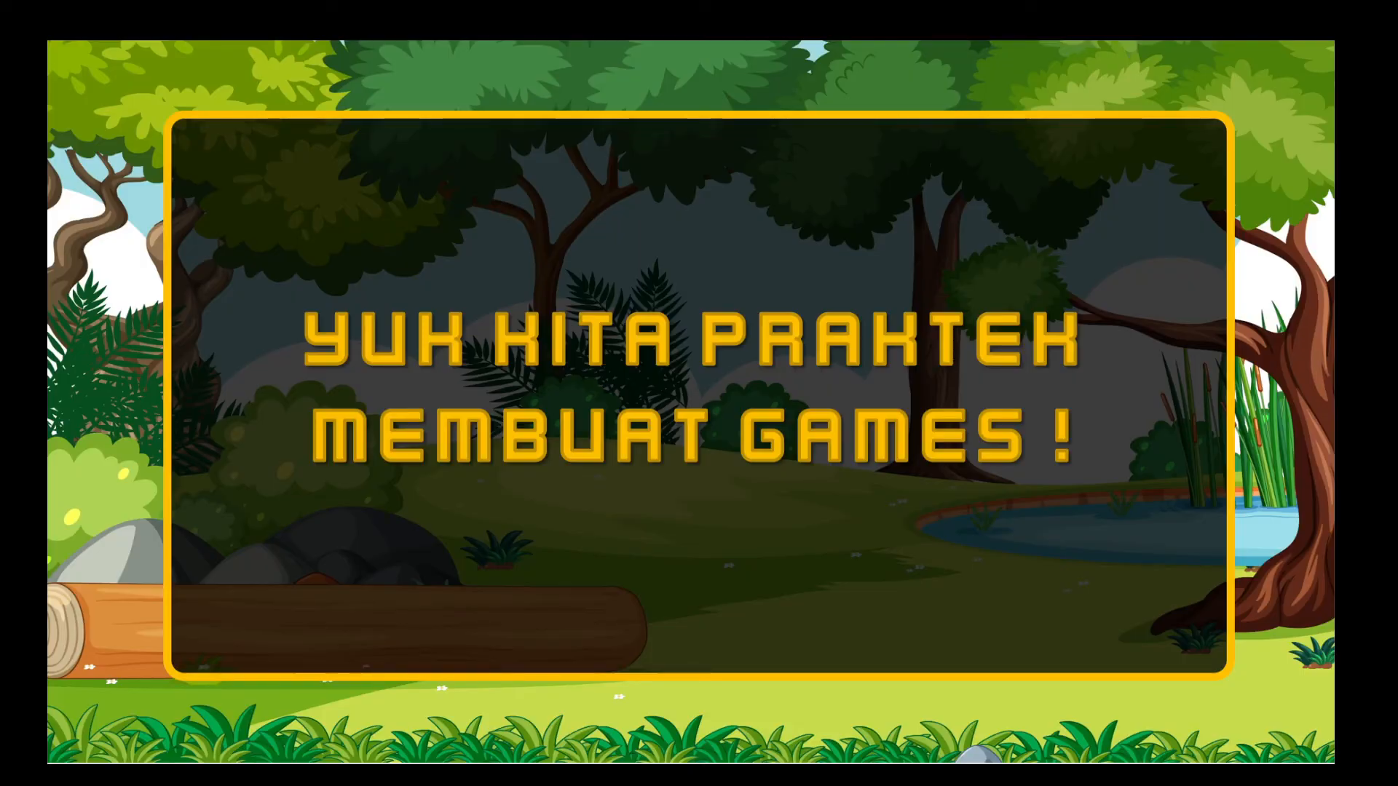
left_click(713, 489)
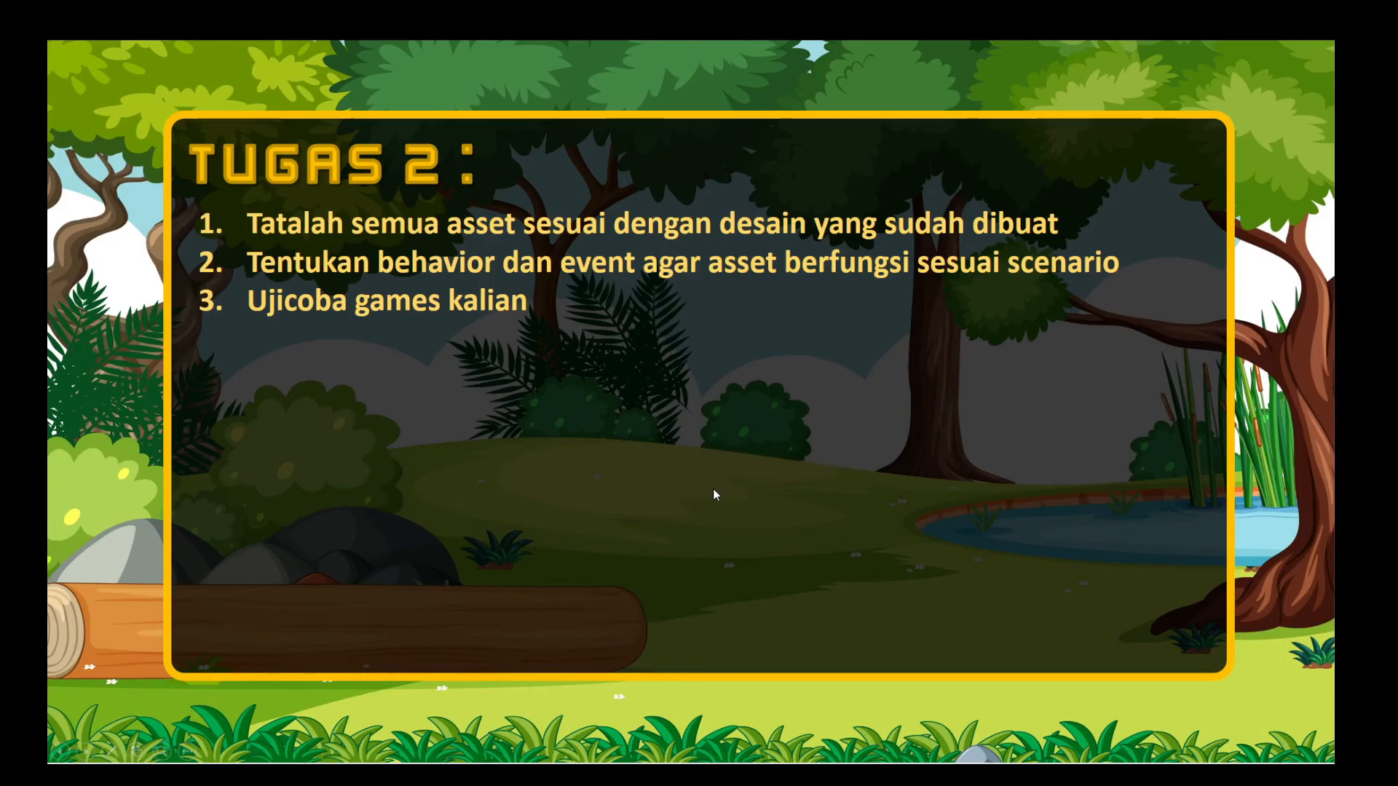